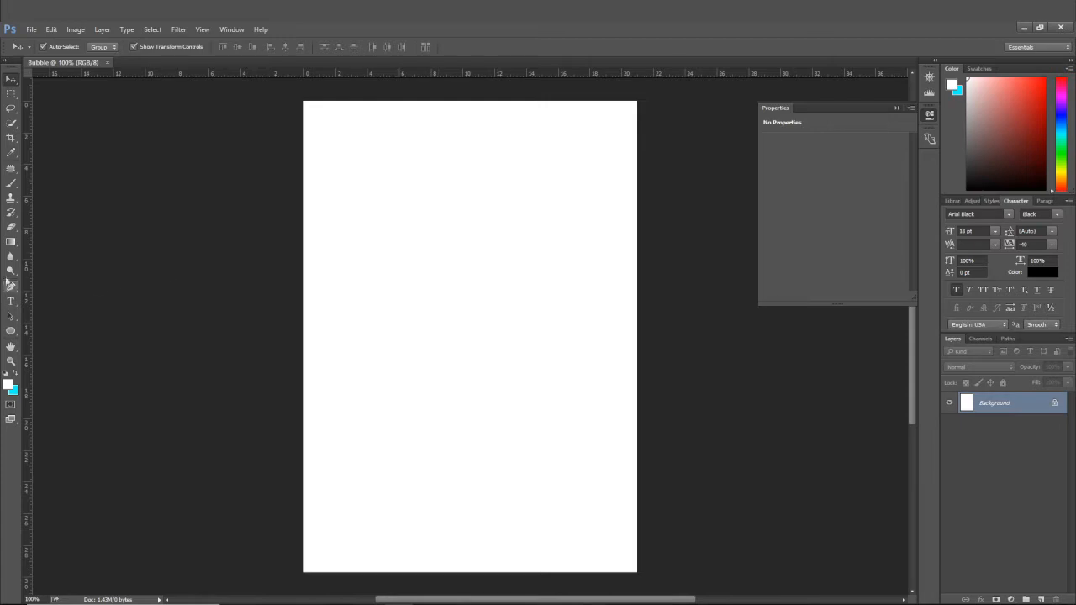
- Add a new layer and fill it with a dark blue to near-black radial gradient centred near the canvas top
click(1040, 598)
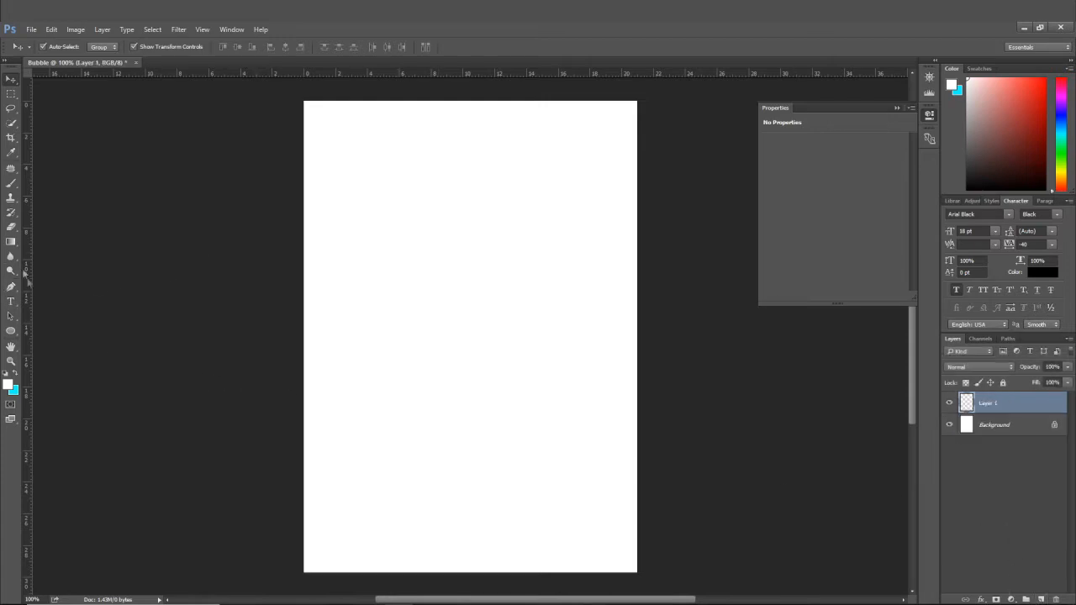
click(10, 242)
drag(479, 250, 471, 303)
drag(473, 355, 472, 356)
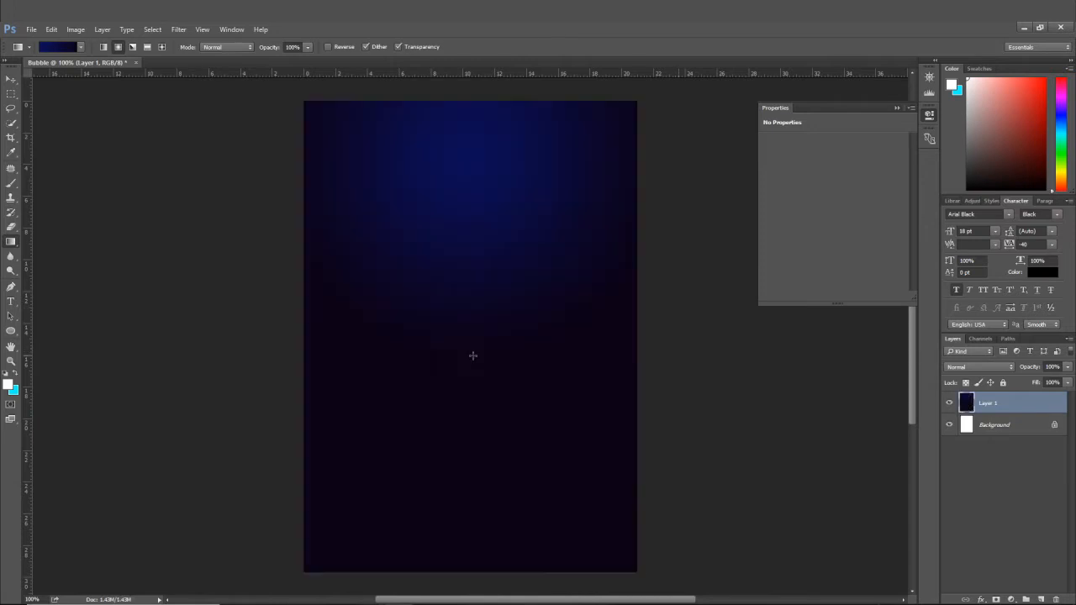
- Draw an ellipse shape of about 178 × 186 px just below the middle of the canvas
click(11, 79)
click(11, 330)
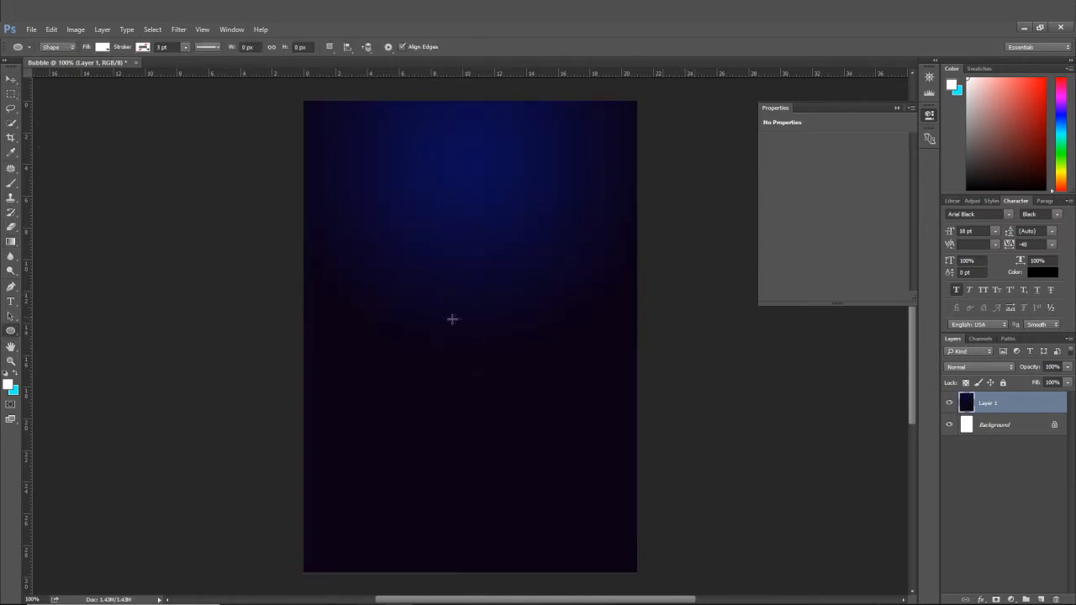
drag(443, 322, 540, 421)
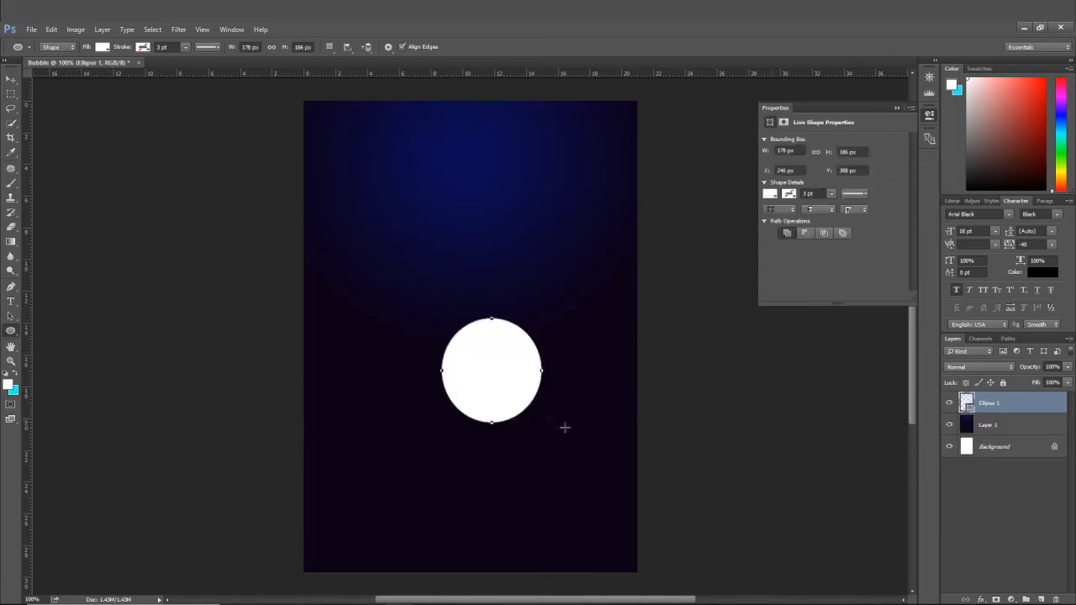
- Remove the ellipse's fill and give it a solid white stroke
click(107, 47)
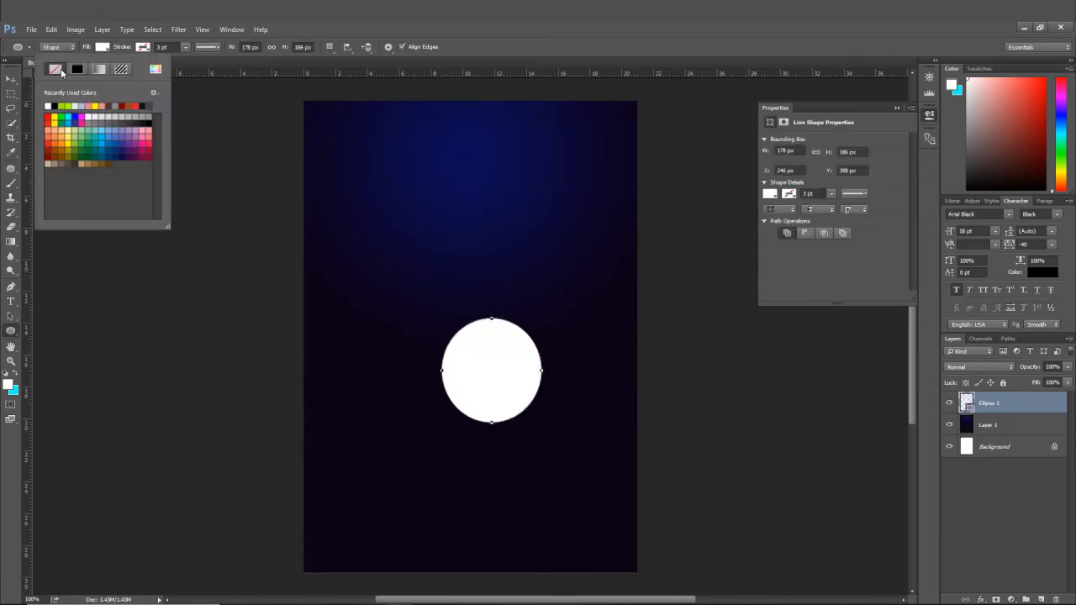
click(95, 68)
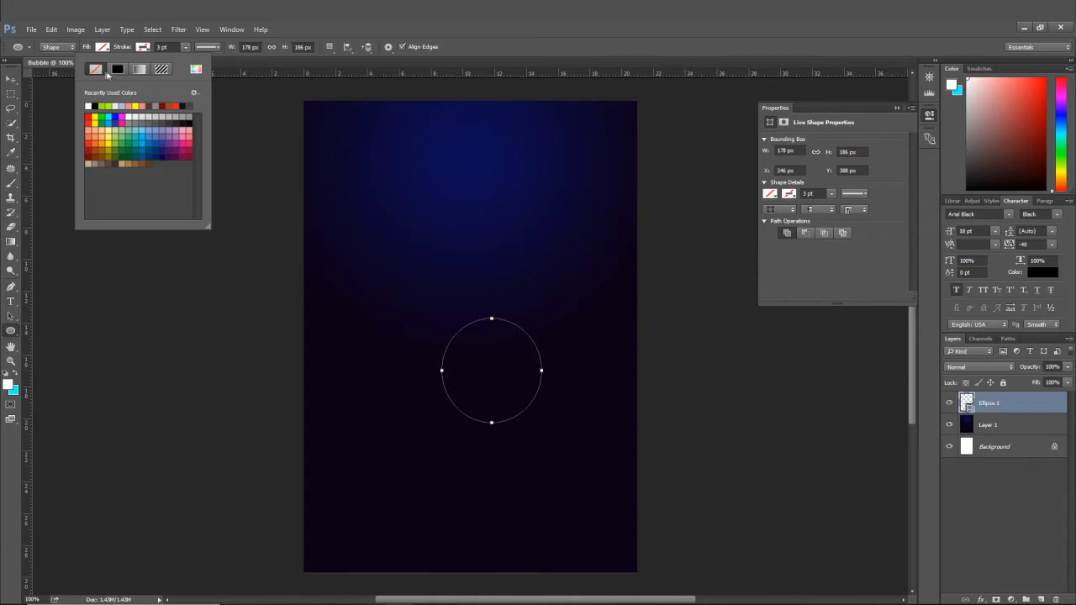
click(119, 70)
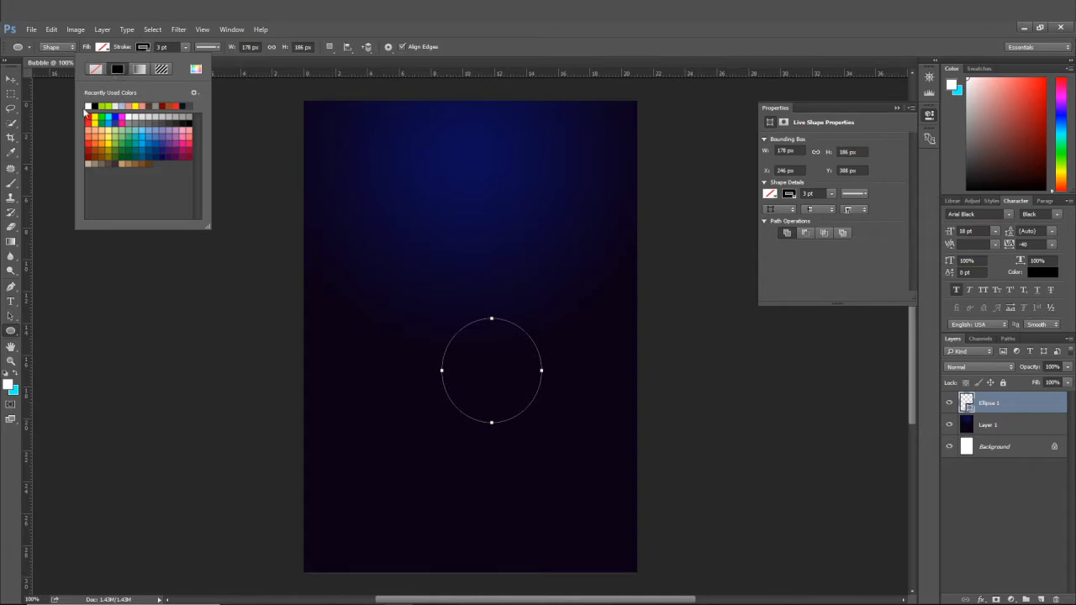
click(87, 106)
- Set the ellipse's stroke width to 2 pt
click(184, 48)
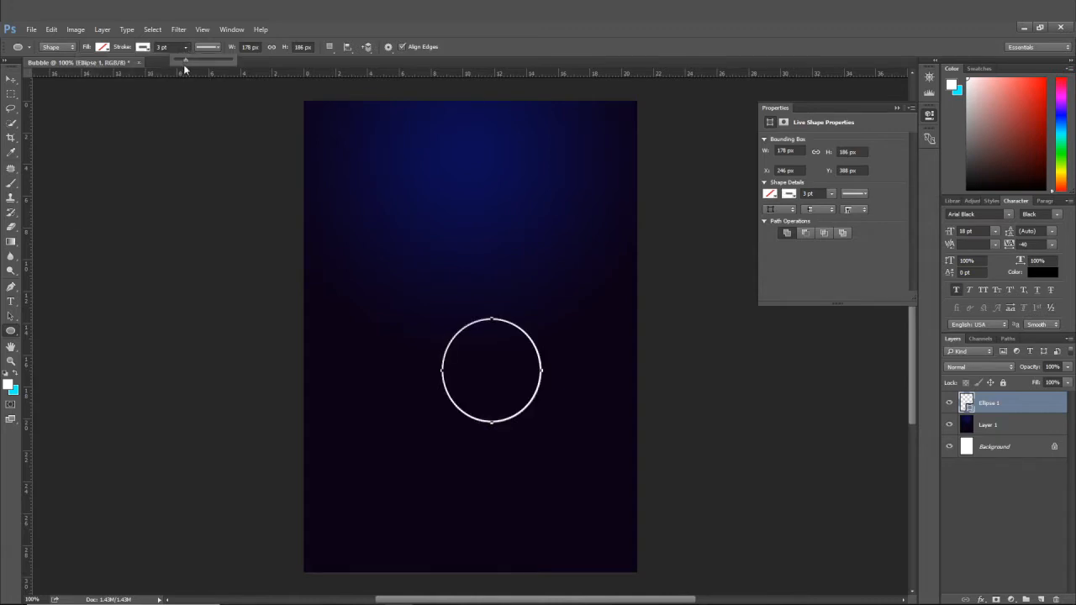
drag(183, 61, 181, 62)
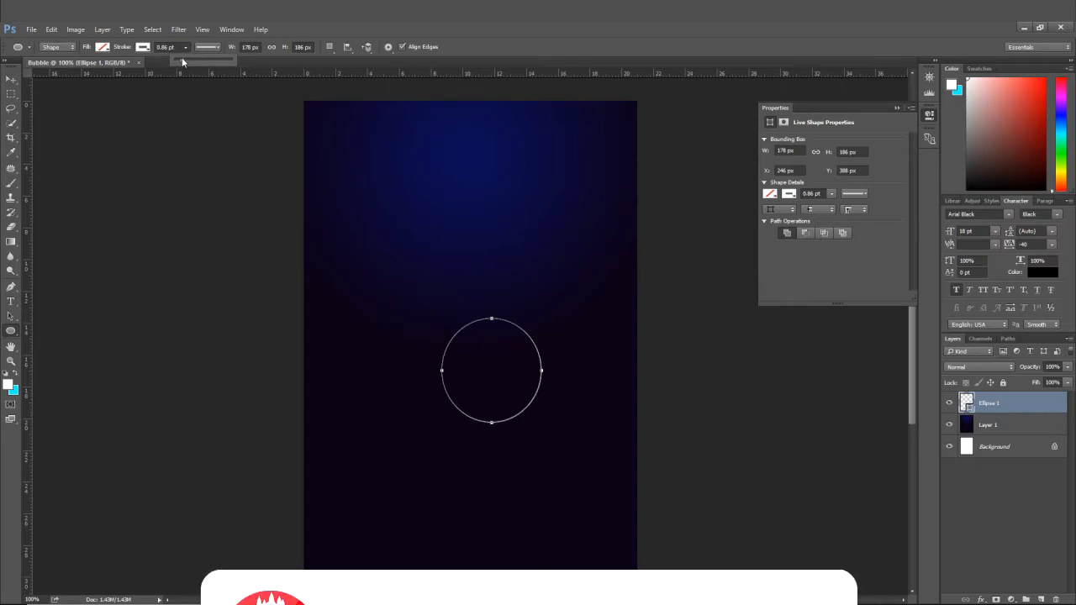
drag(183, 62, 181, 61)
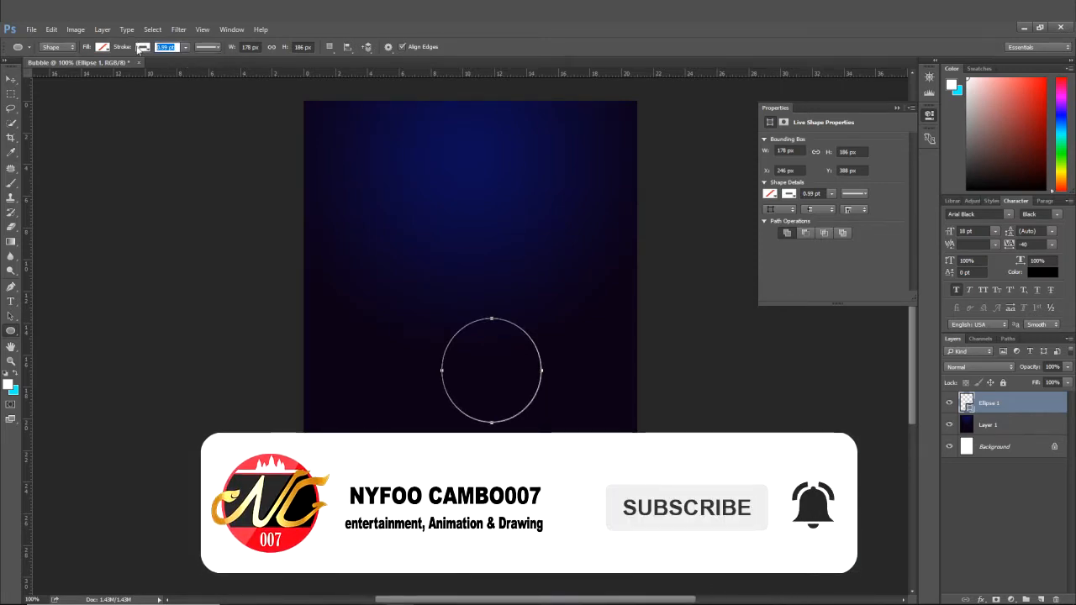
text(2)
key(Return)
click(11, 79)
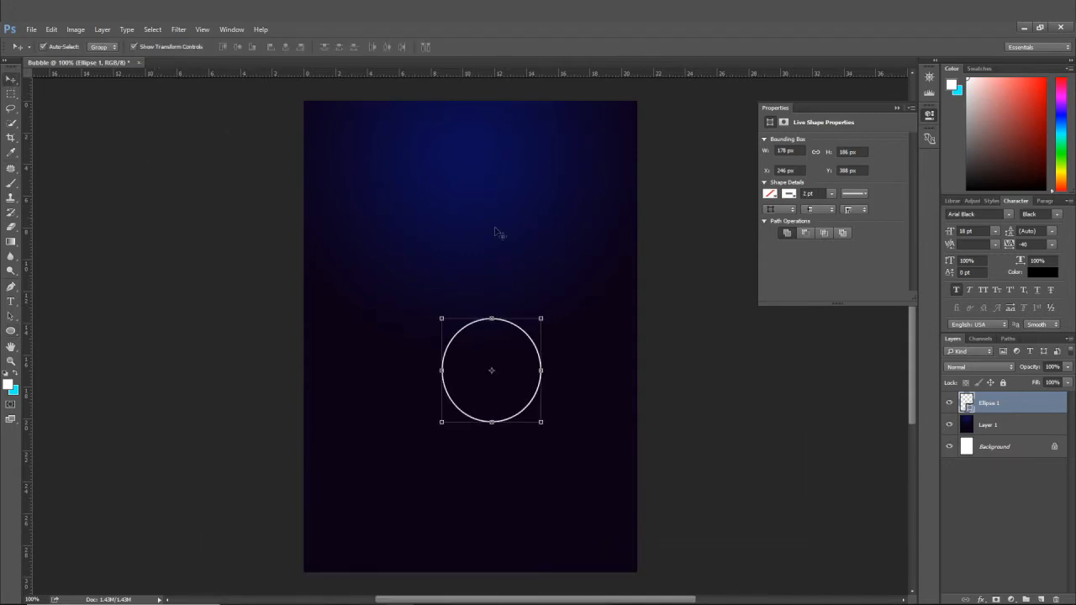
- Examine the white circle outline against the gradient background, close up and from further away
click(694, 268)
scroll(547, 395, up, 1)
scroll(547, 391, up, 2)
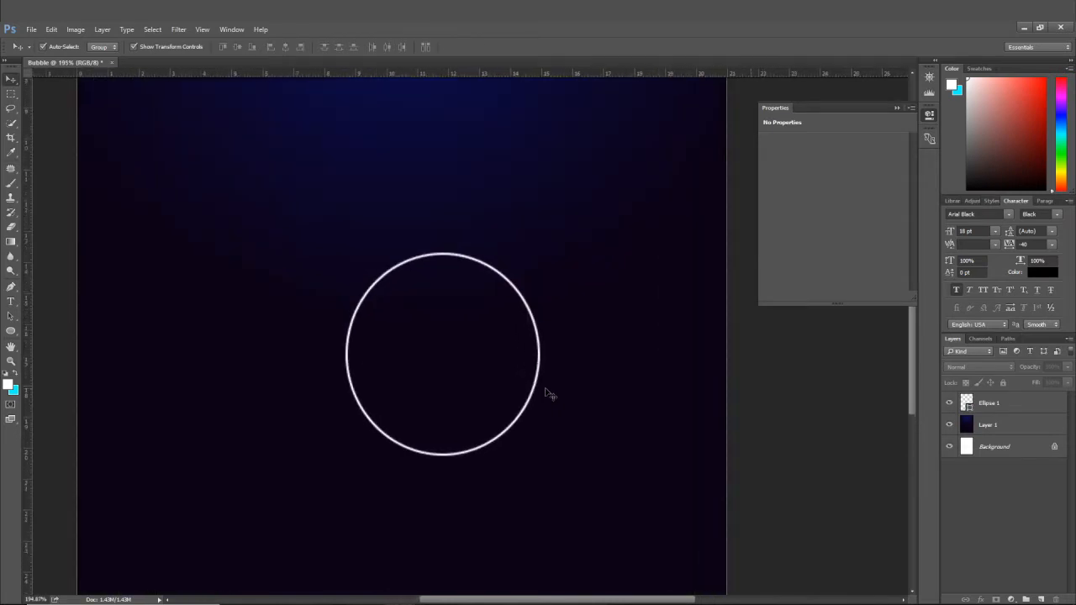
scroll(547, 392, down, 1)
click(540, 374)
scroll(550, 375, down, 1)
scroll(558, 379, down, 2)
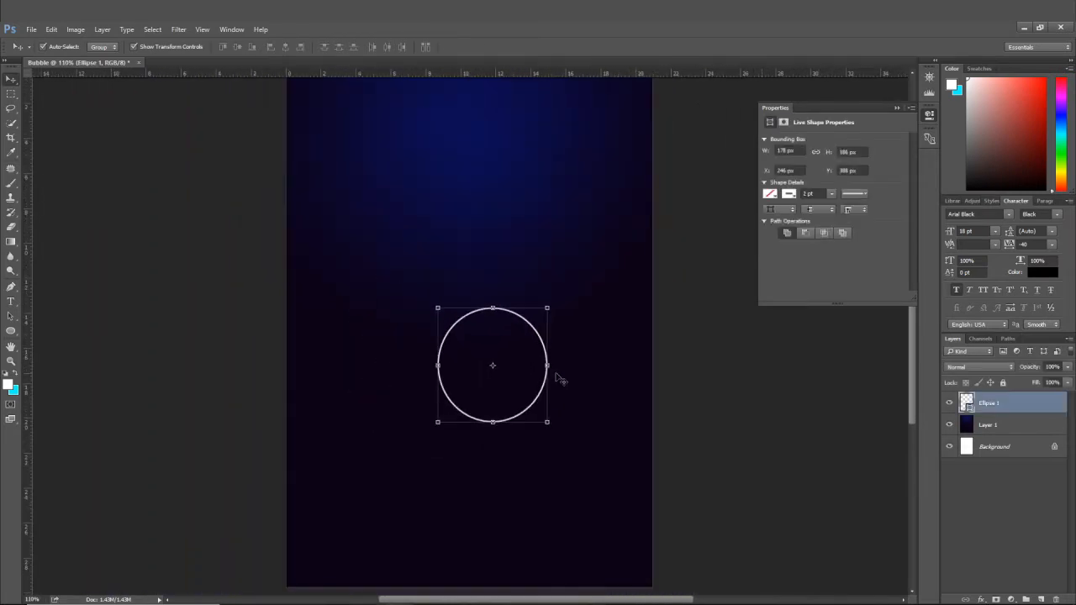
click(709, 362)
scroll(560, 392, up, 3)
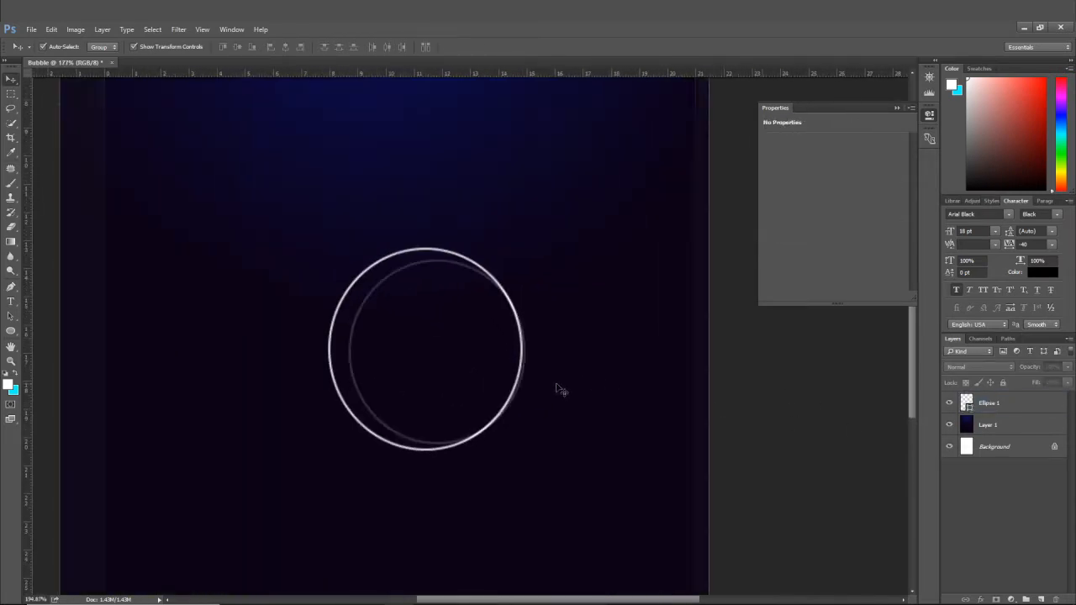
scroll(559, 390, down, 2)
click(538, 396)
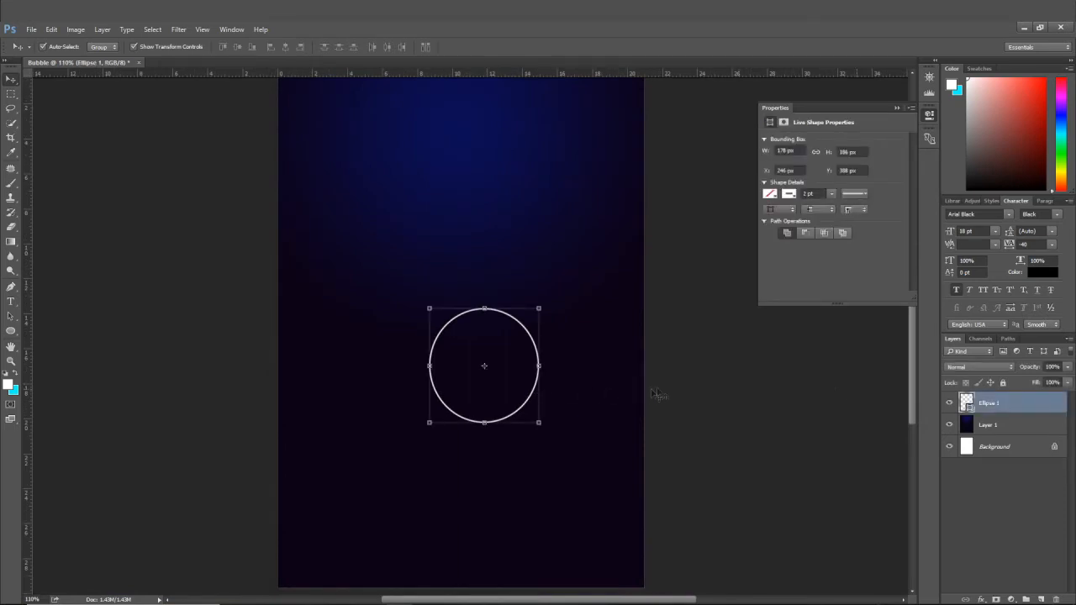
click(780, 401)
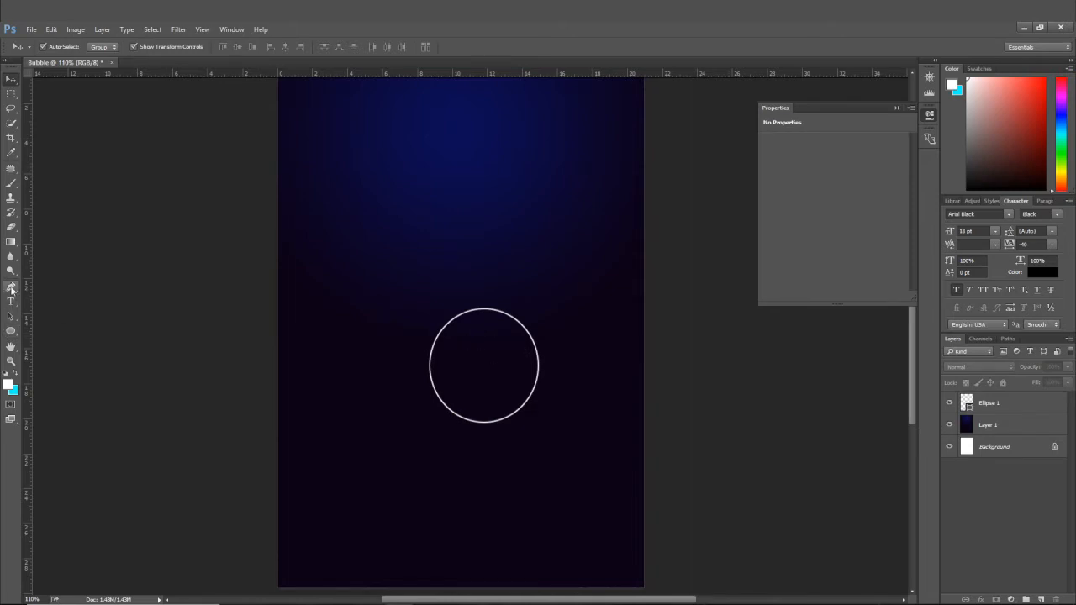
- Draw a closed, curved crescent path with the Pen tool just inside the circle's upper-right edge
click(11, 288)
scroll(453, 412, up, 3)
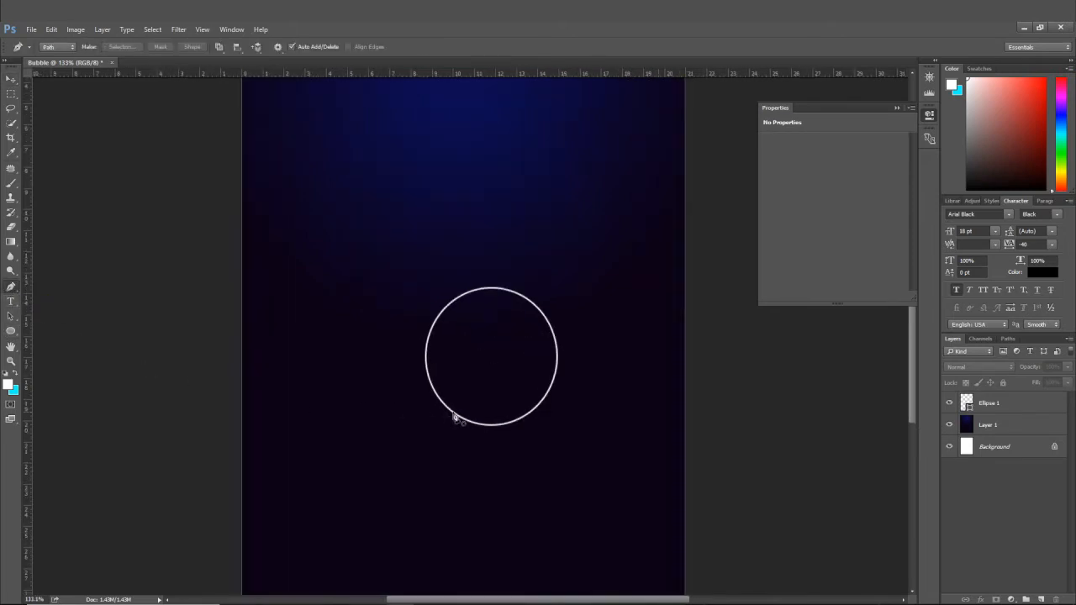
scroll(455, 415, up, 1)
scroll(455, 415, down, 2)
scroll(474, 304, up, 1)
scroll(474, 304, up, 1)
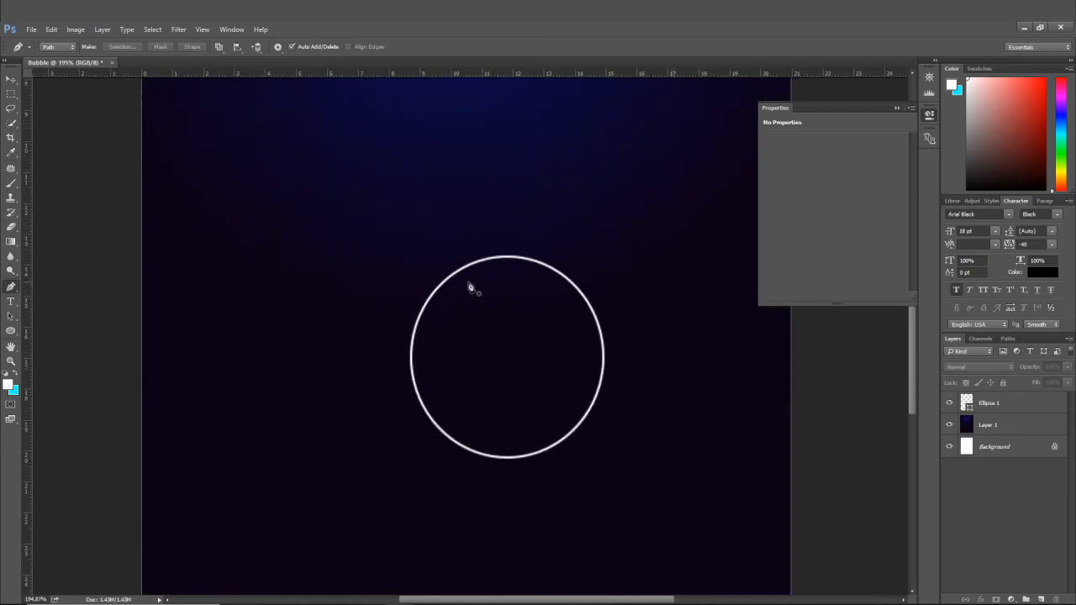
click(465, 285)
drag(516, 273, 543, 280)
click(559, 298)
drag(559, 316, 552, 318)
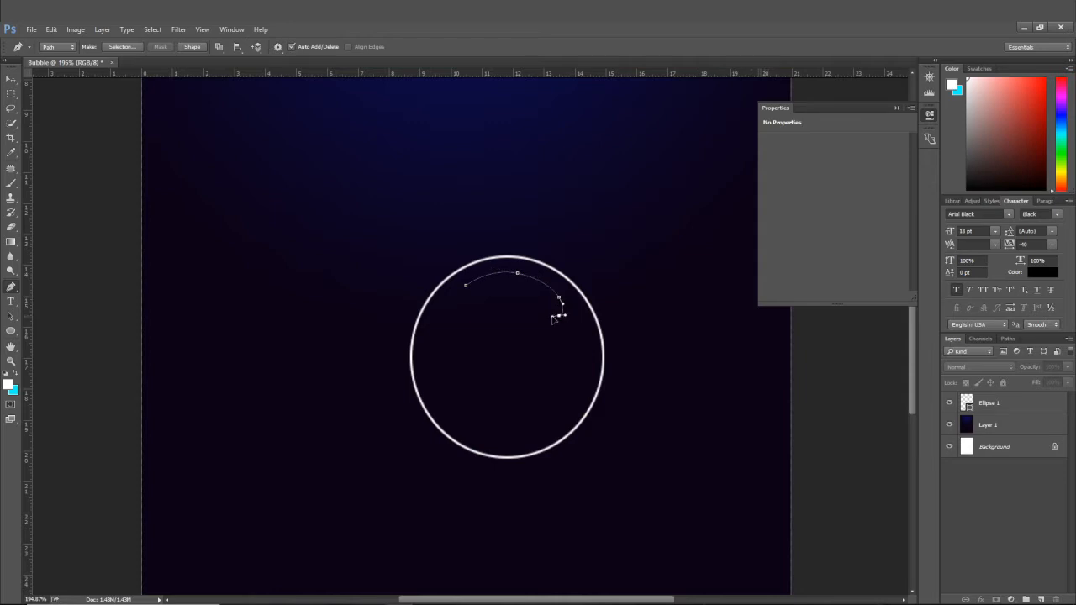
click(466, 287)
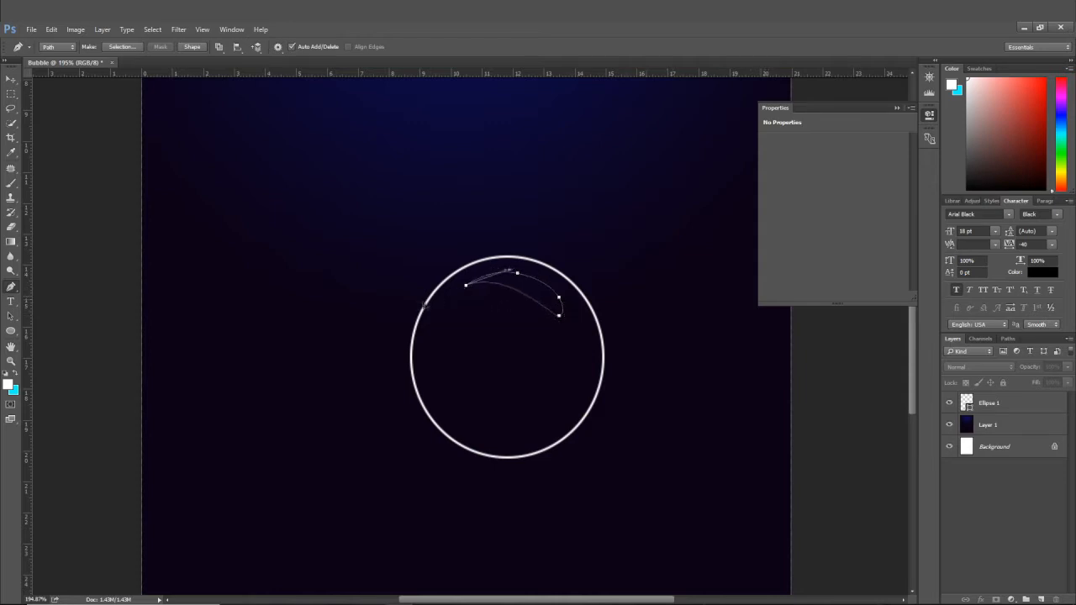
click(11, 79)
right_click(534, 292)
click(385, 306)
right_click(537, 292)
key(Escape)
- Convert the crescent path into a selection
key(p)
right_click(548, 294)
click(579, 344)
key(Return)
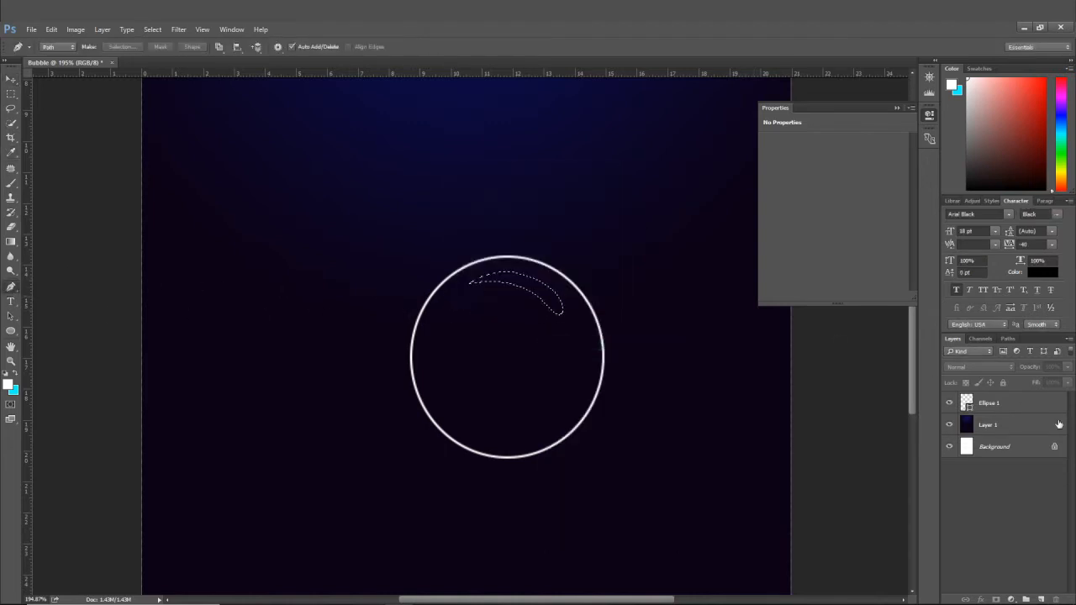
- Add a new layer, fill the crescent selection with white using the Paint Bucket, and deselect
click(1040, 598)
drag(11, 241, 51, 251)
click(543, 295)
key(ctrl+d)
- Duplicate the white crescent onto its own layer and nudge the copy downward below the original
click(11, 80)
key(alt+Down)
key(alt+Down)
key(alt+Down)
key(alt+Down)
key(alt+Down)
key(alt+Down)
key(alt+Down)
key(alt+Down)
key(alt+Down)
key(alt+Down)
key(alt+Down)
key(alt+Down)
key(alt+Down)
key(alt+Down)
key(alt+Down)
key(alt+Down)
key(alt+Down)
key(alt+Down)
key(alt+Down)
key(alt+Down)
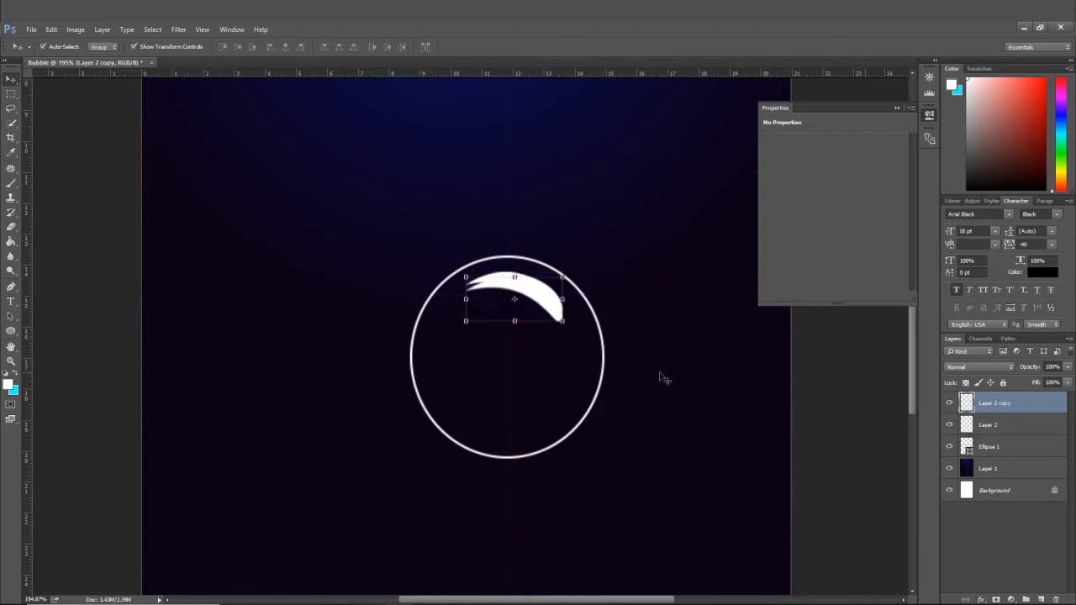
- Try a horizontal flip on the crescent copy and undo it
click(52, 29)
mouse_move(88, 261)
click(224, 384)
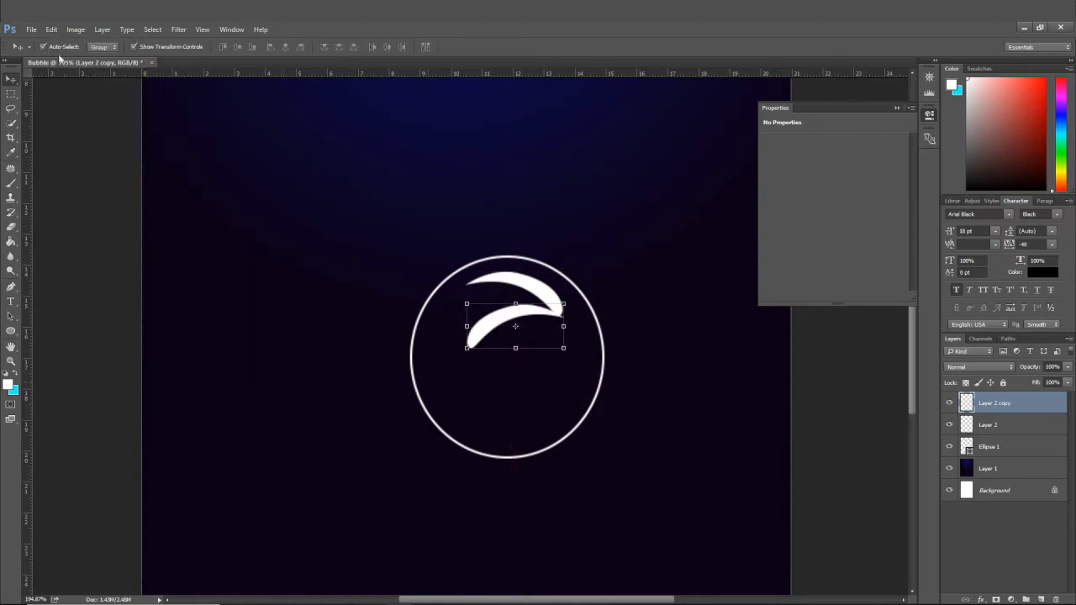
key(ctrl+z)
- Flip the crescent copy vertically and move it down to the lower part of the circle
click(51, 29)
mouse_move(126, 258)
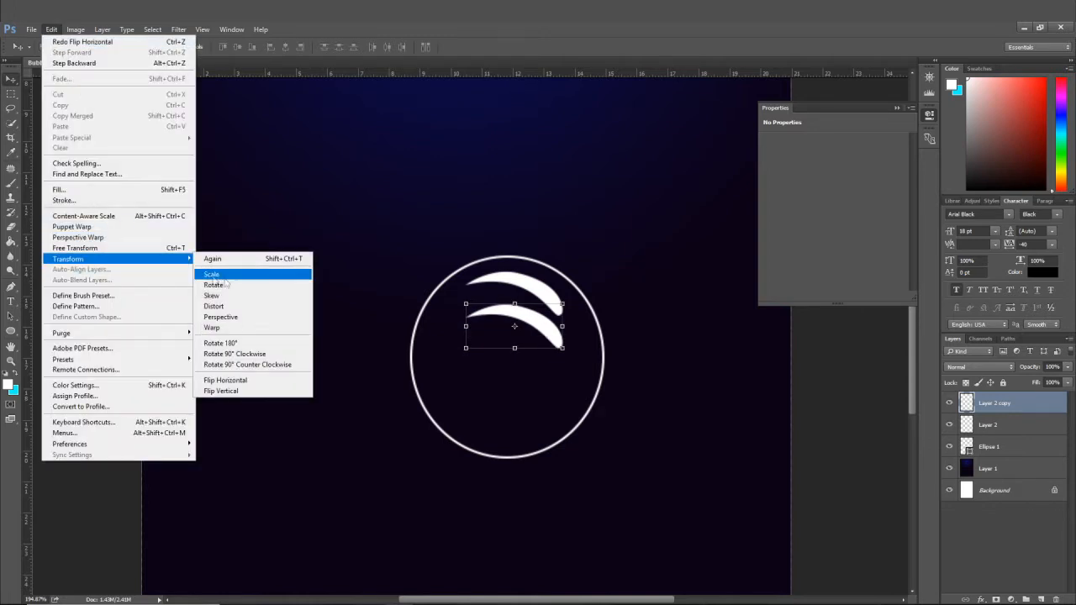
click(229, 391)
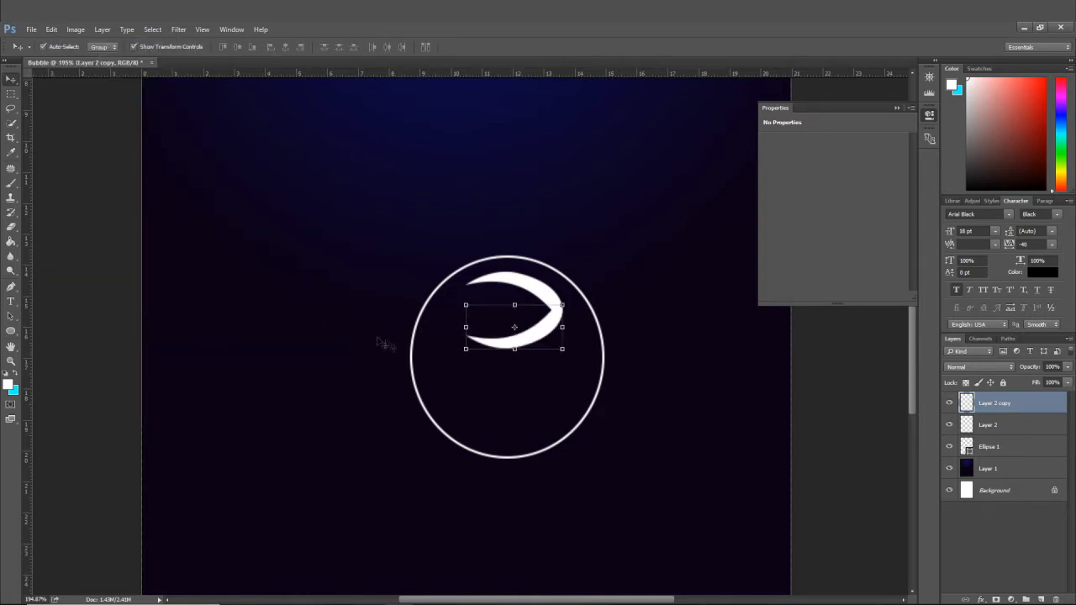
drag(544, 332, 530, 417)
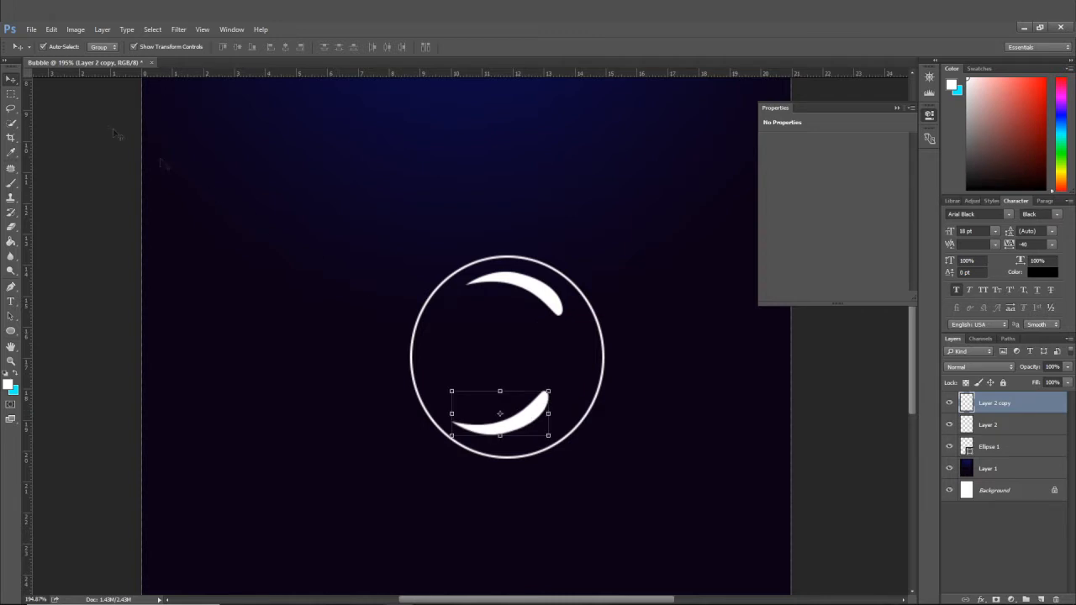
- Flip the lower crescent horizontally, fit it inside the circle's lower-left edge, and deselect it
click(51, 29)
click(229, 379)
mouse_move(482, 427)
mouse_down()
mouse_move(470, 420)
mouse_move(476, 432)
mouse_up()
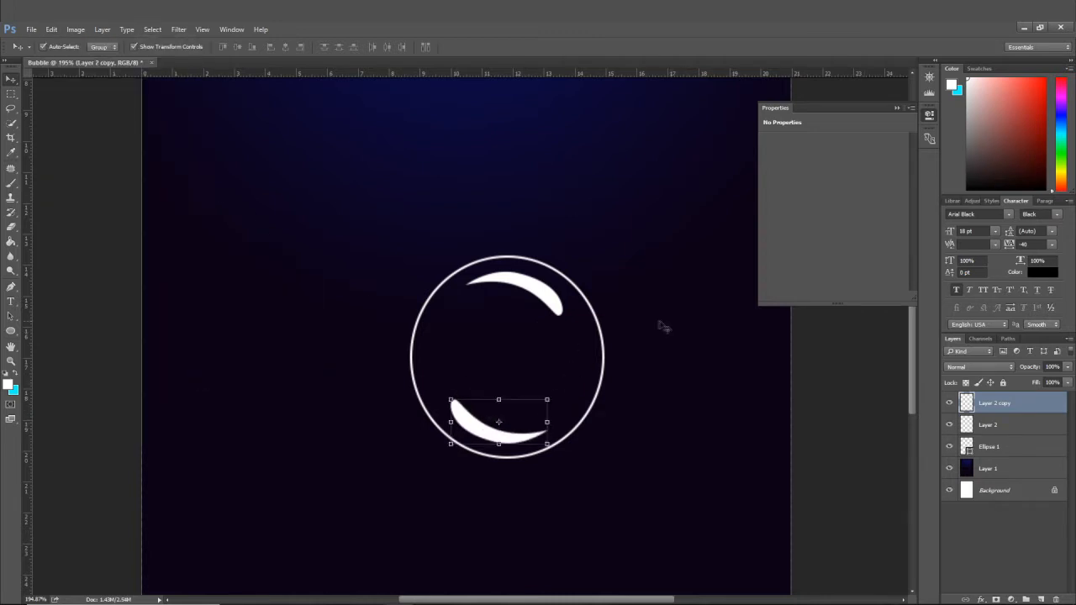
click(843, 367)
scroll(571, 338, down, 5)
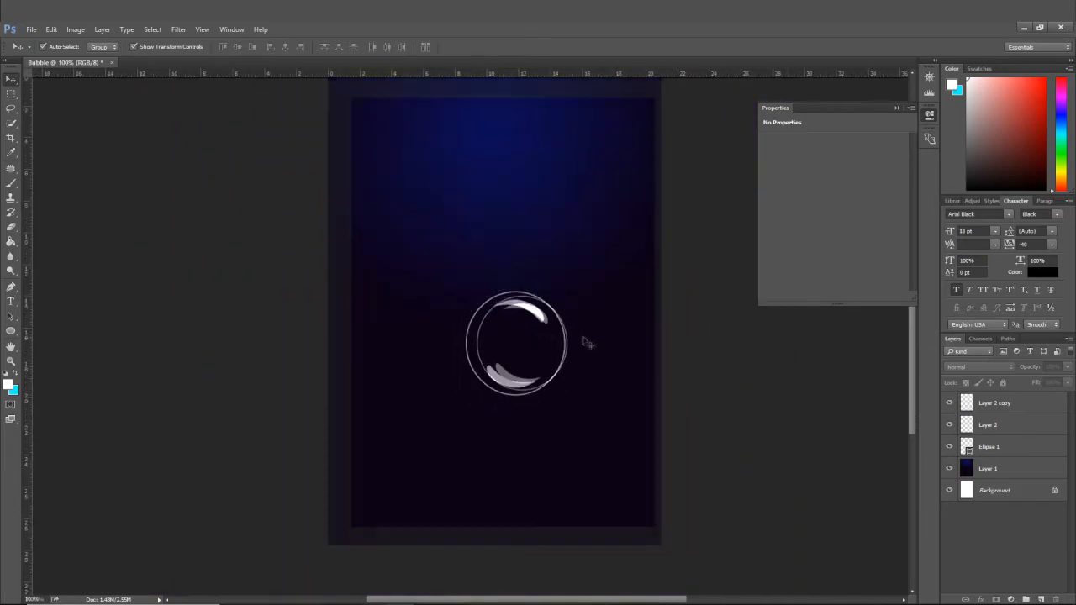
scroll(561, 333, up, 4)
- Add a new layer directly above Ellipse 1 and load the ellipse's outline as a selection
click(1012, 402)
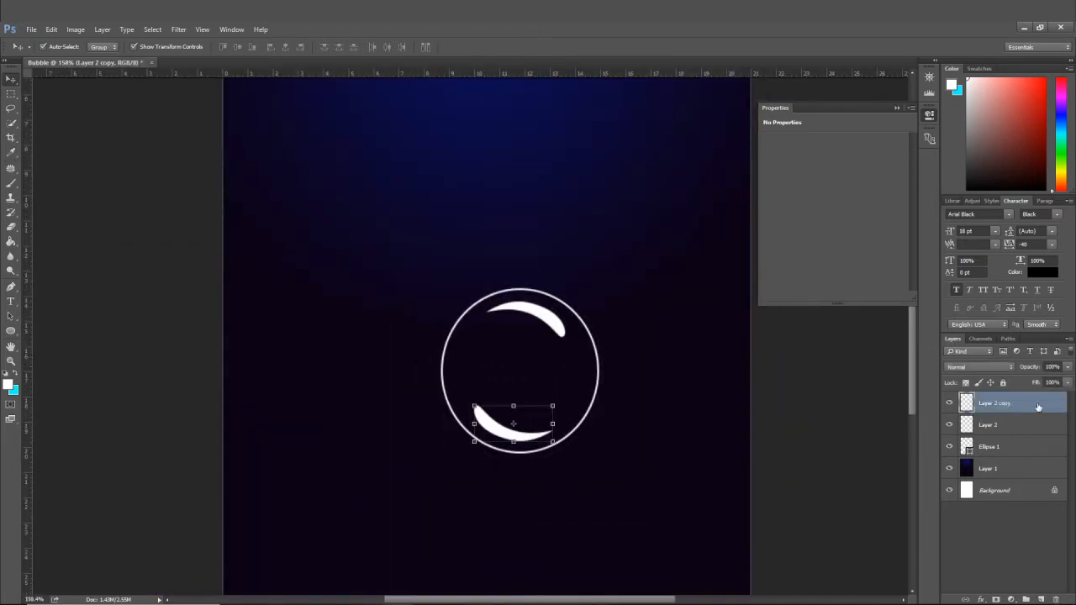
click(995, 448)
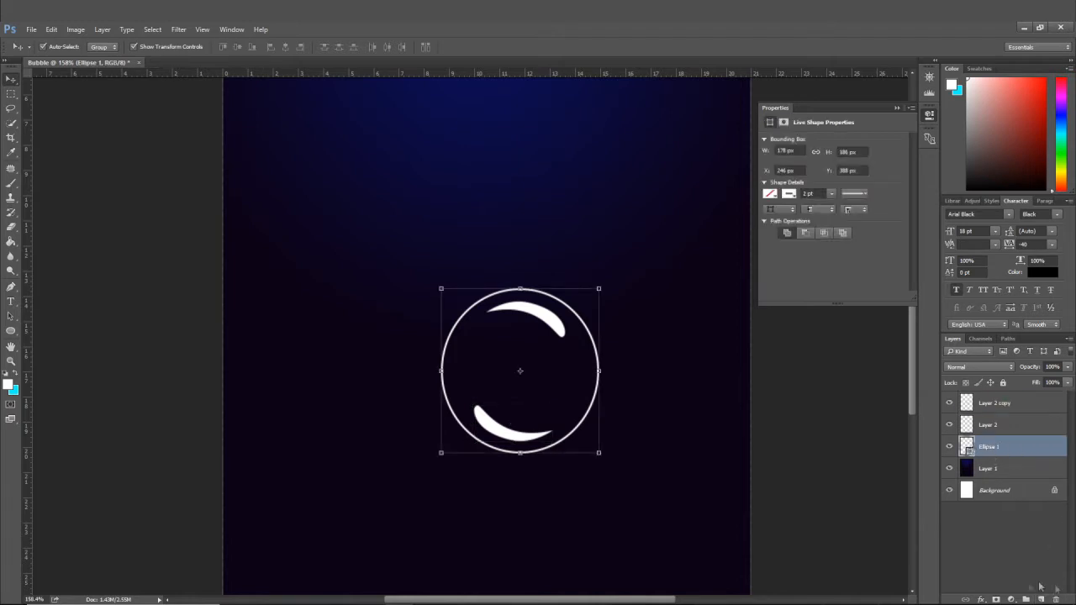
click(1042, 599)
ctrl+click(967, 469)
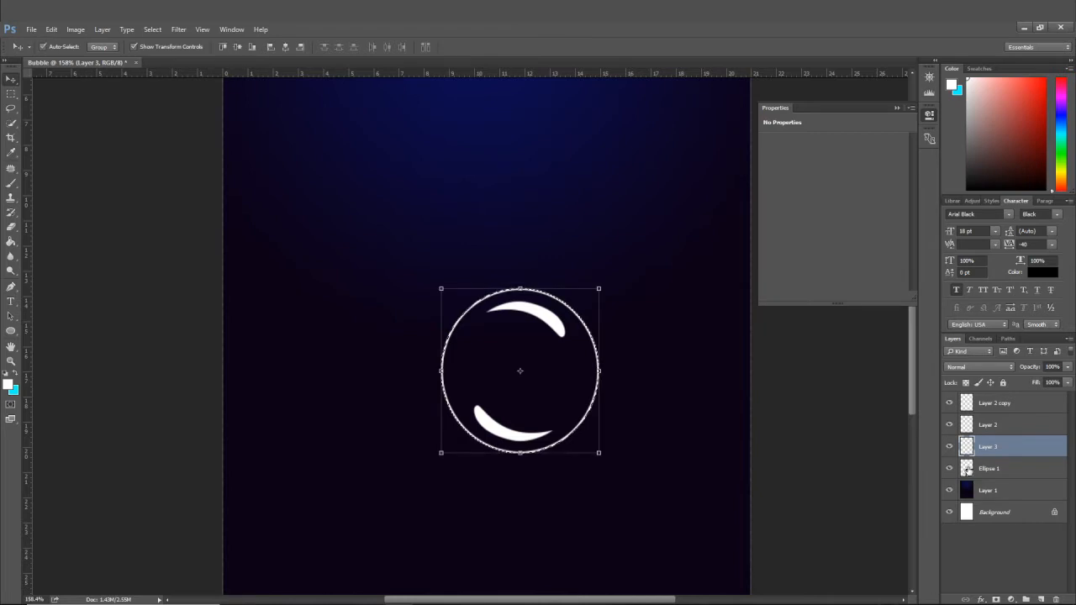
click(11, 122)
click(111, 47)
drag(57, 81, 62, 79)
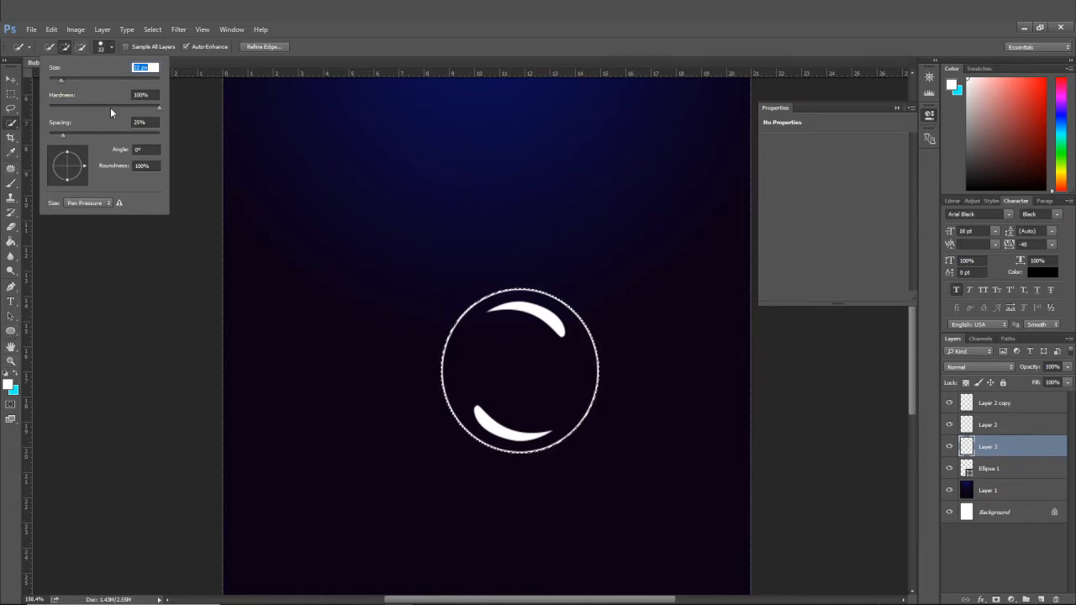
- Set up the Brush tool with a soft round tip at 0% hardness and 20% opacity
click(11, 181)
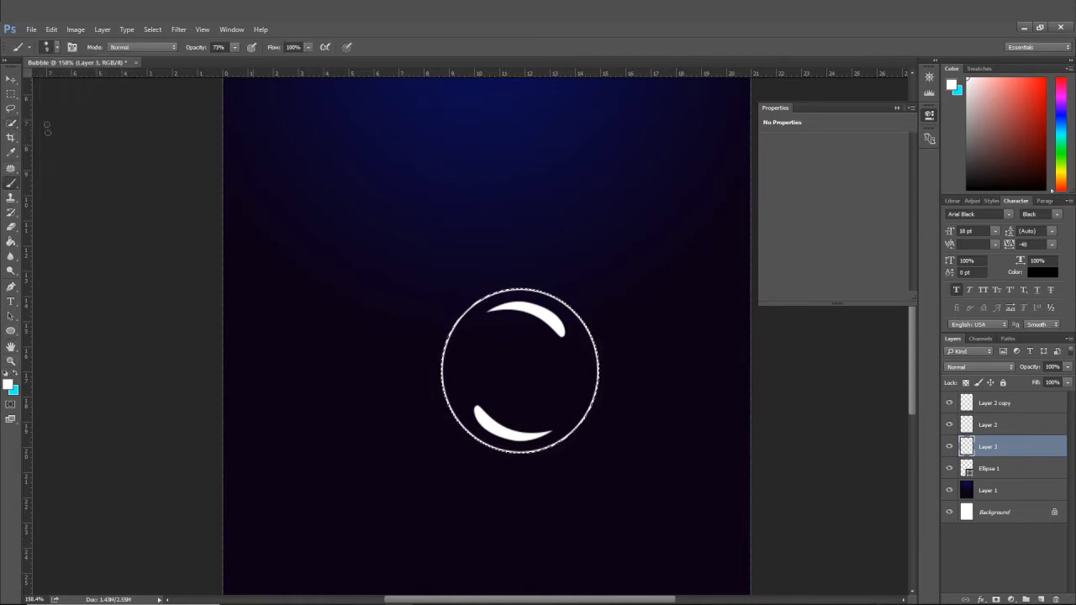
click(56, 48)
click(62, 158)
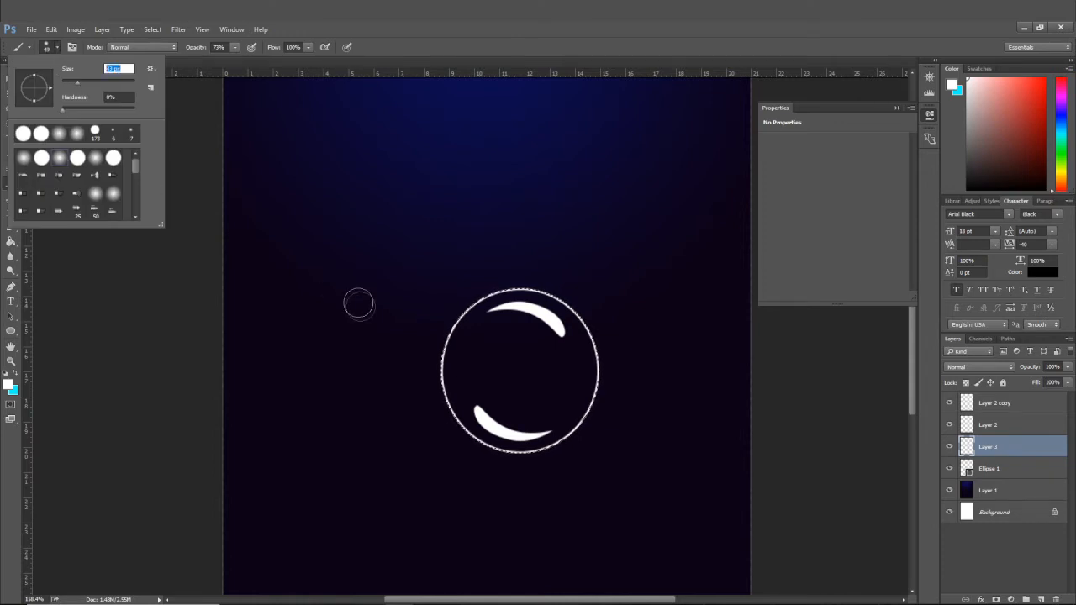
click(235, 47)
drag(208, 63, 204, 60)
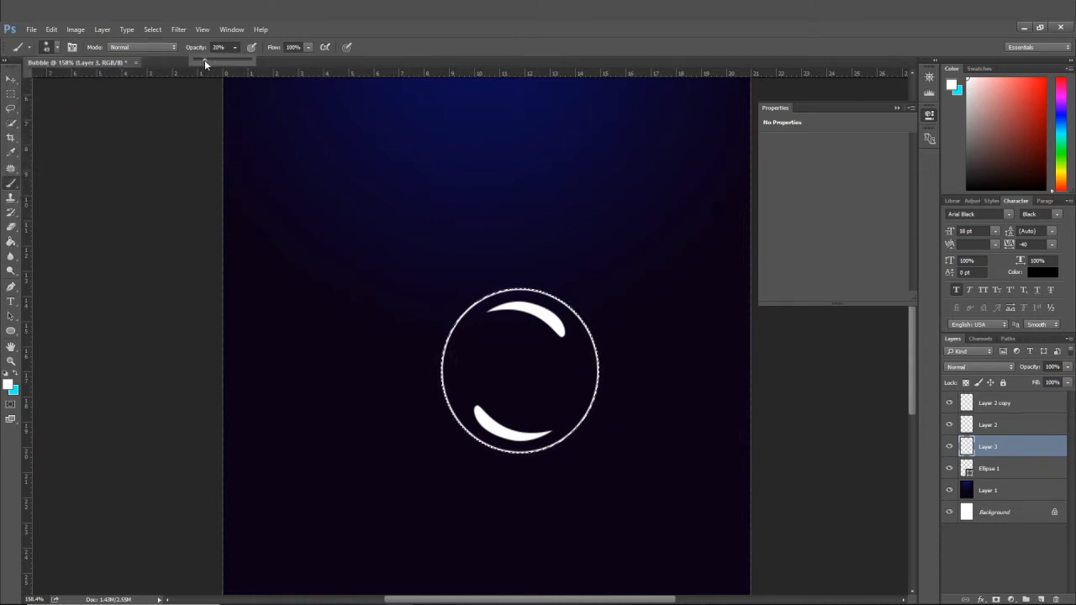
- Brush soft white shading along the circle's inner left and lower edges on Layer 3, and clear the selection
click(463, 375)
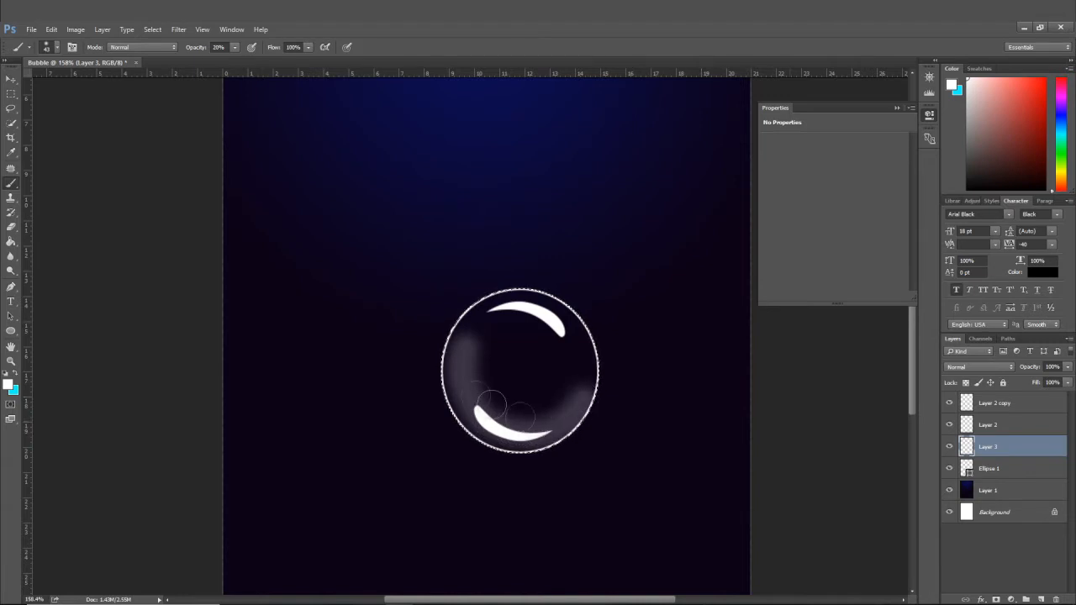
scroll(374, 356, down, 4)
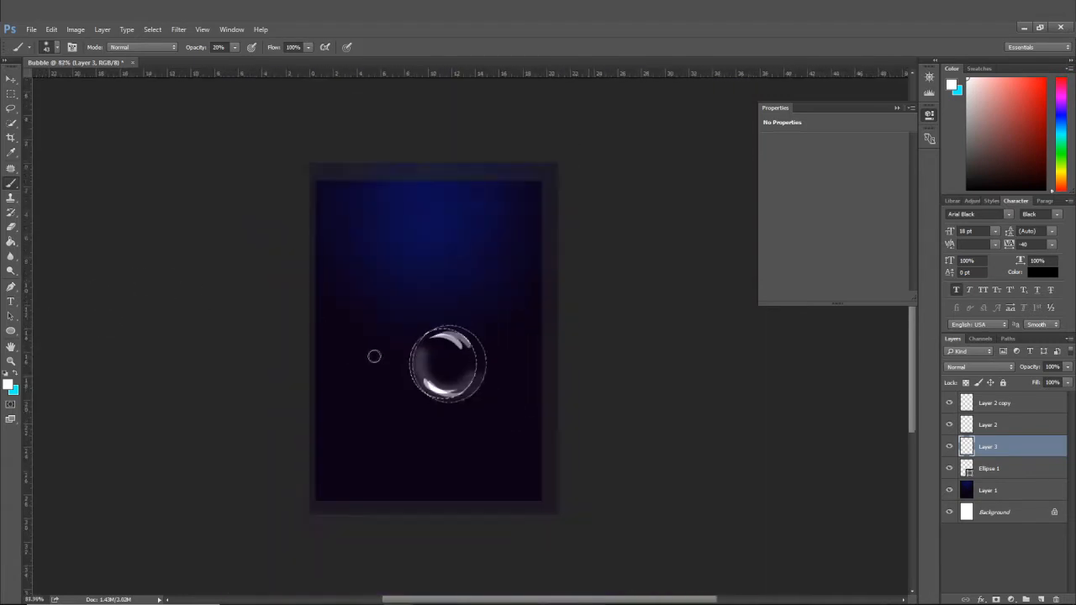
scroll(374, 356, down, 3)
scroll(485, 353, up, 4)
key(ctrl+d)
click(1011, 410)
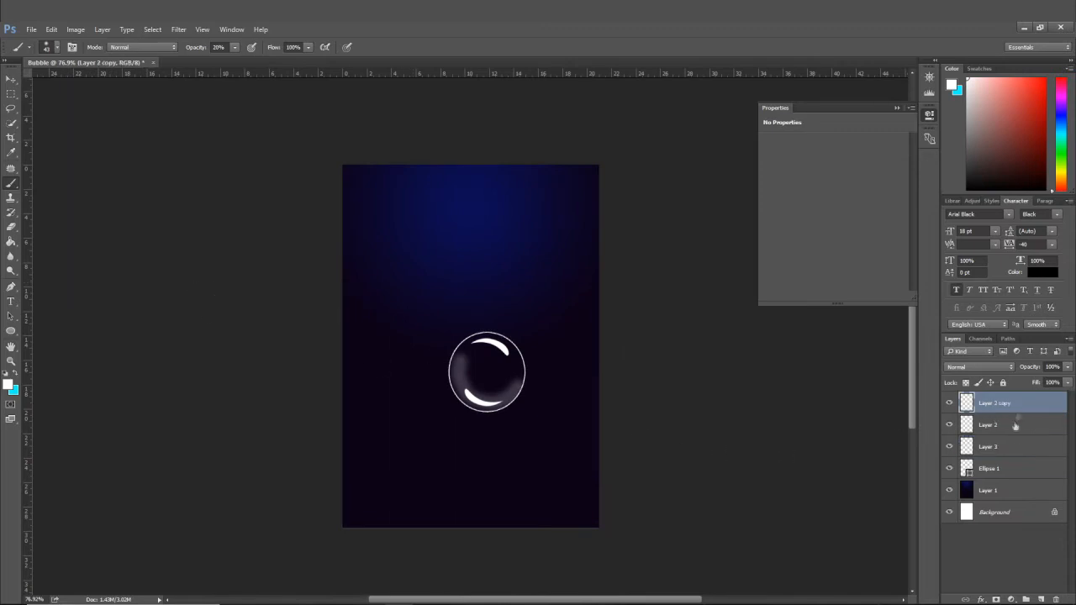
shift+click(1018, 469)
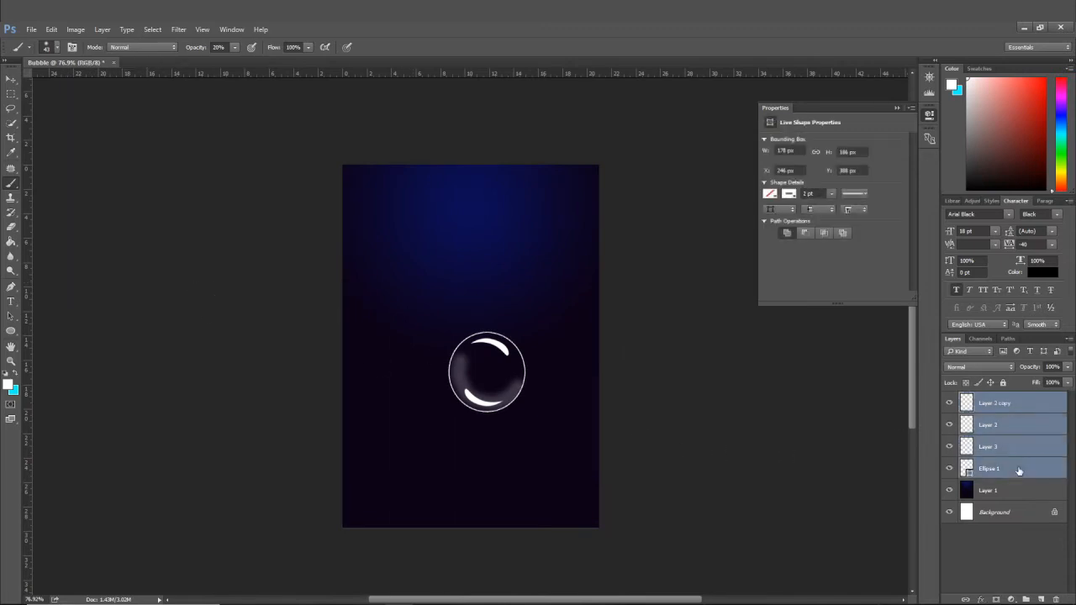
click(1015, 411)
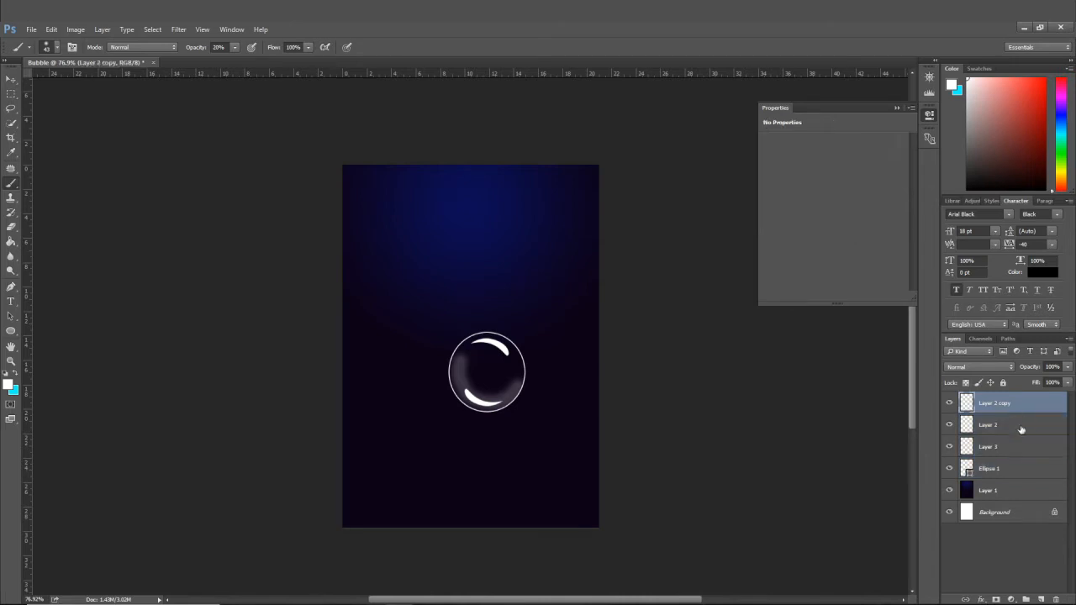
- Try a larger outside stroke at 44% opacity on Layer 2, the upper crescent
click(1027, 427)
double_click(1031, 426)
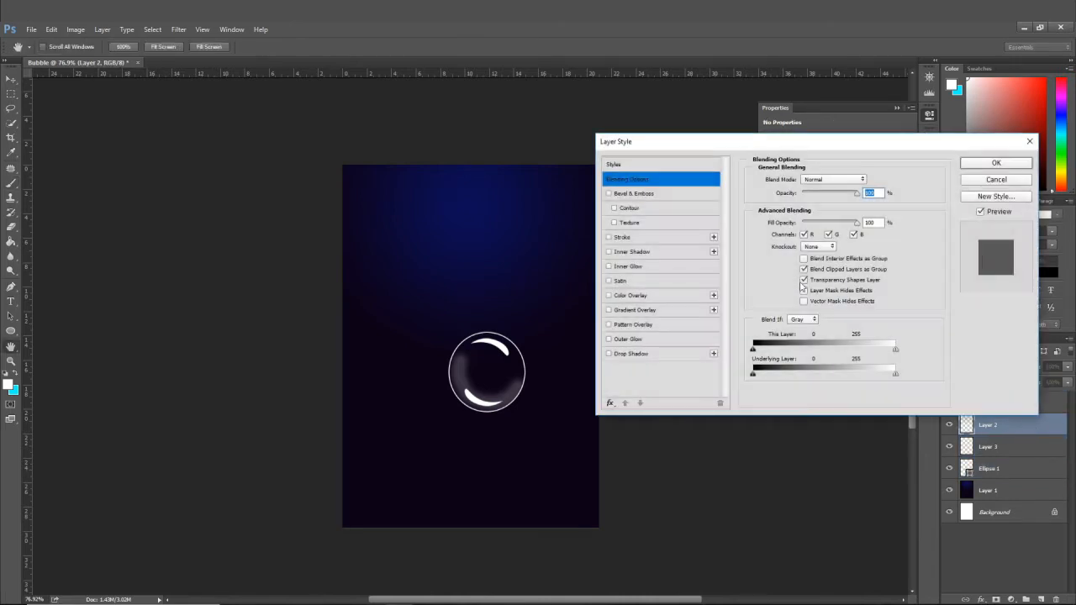
click(621, 238)
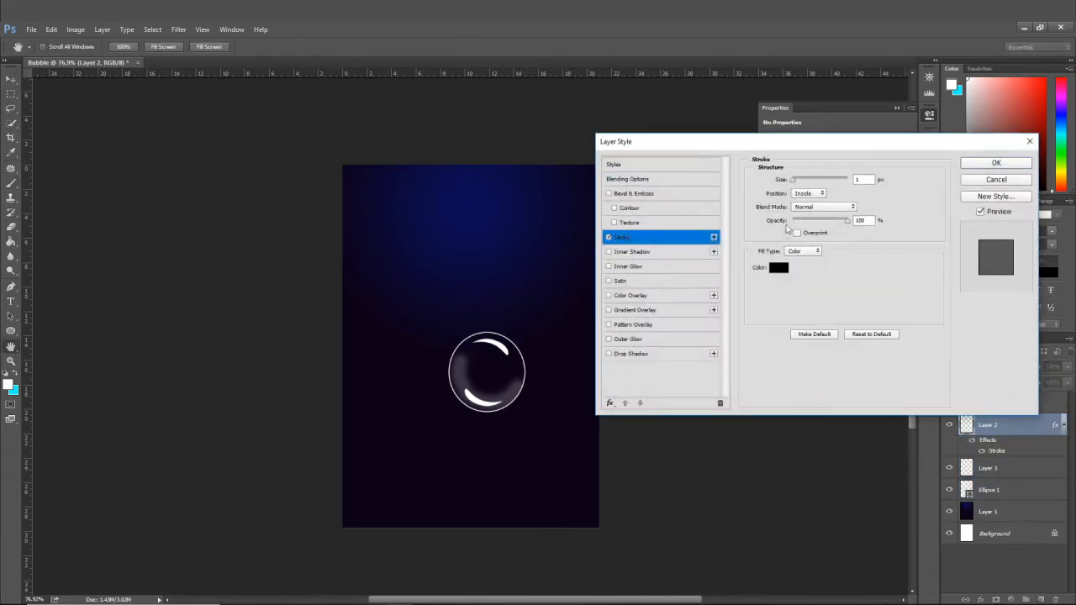
click(811, 193)
click(805, 192)
click(778, 267)
click(547, 427)
text(ffffff)
drag(728, 389, 802, 393)
click(870, 394)
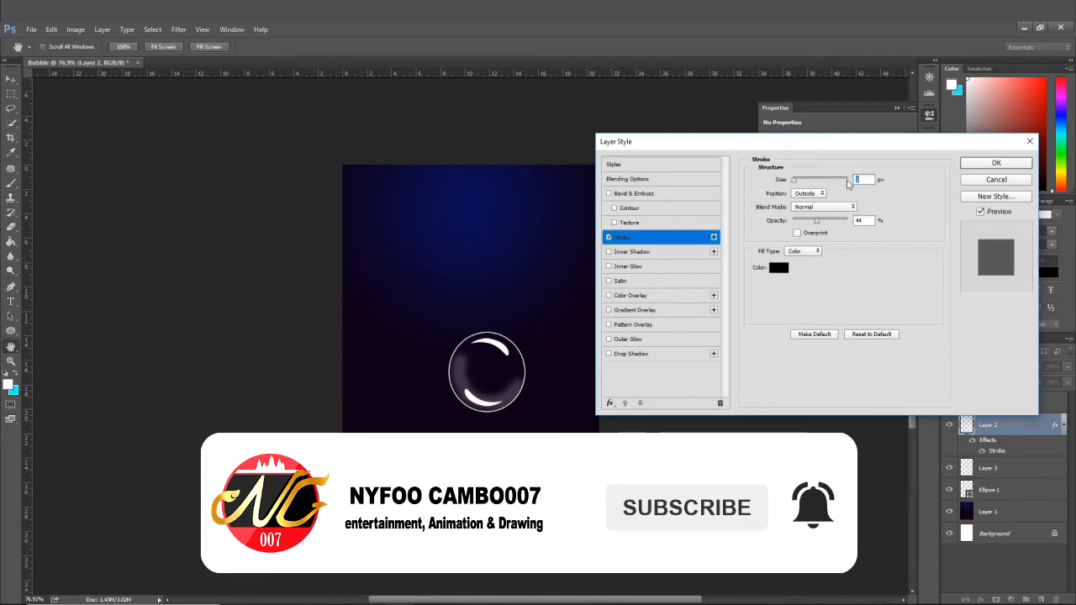
key(shift+Up)
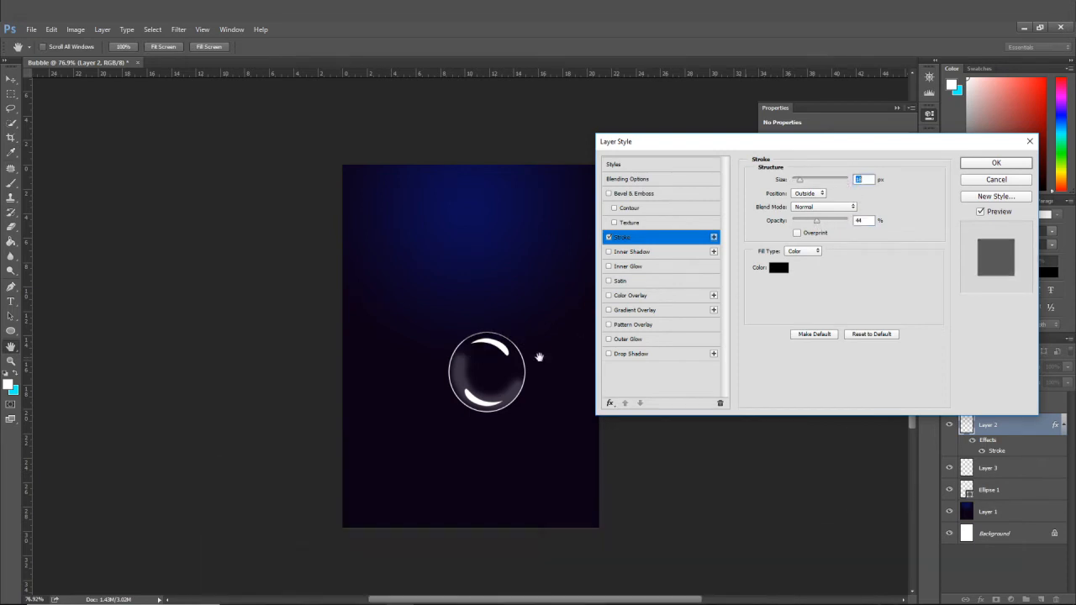
- Try colouring the crescent's stroke white (ffffff) and fine-tuning the stroke size
click(778, 267)
text(ffffff)
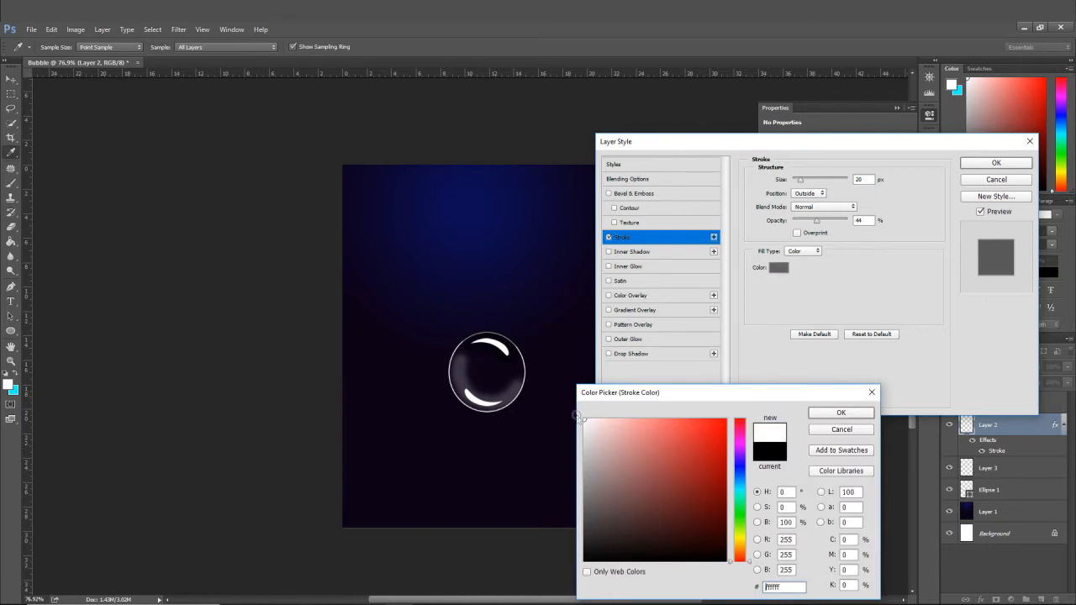
click(857, 415)
key(Down)
key(Down)
key(Down)
key(Down)
key(Down)
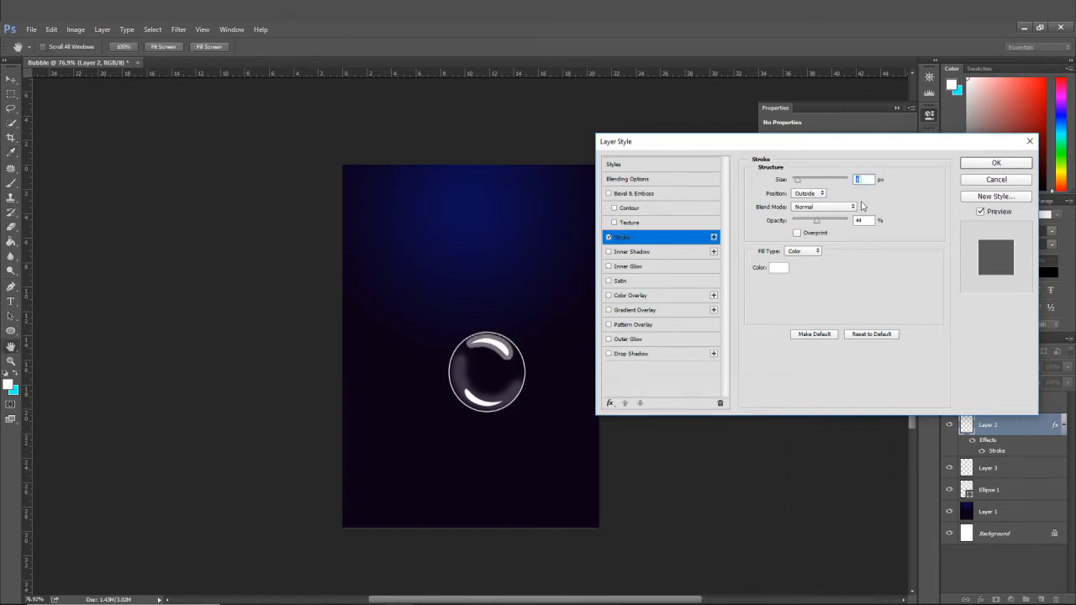
key(Down)
key(Up)
key(Up)
key(Down)
key(Down)
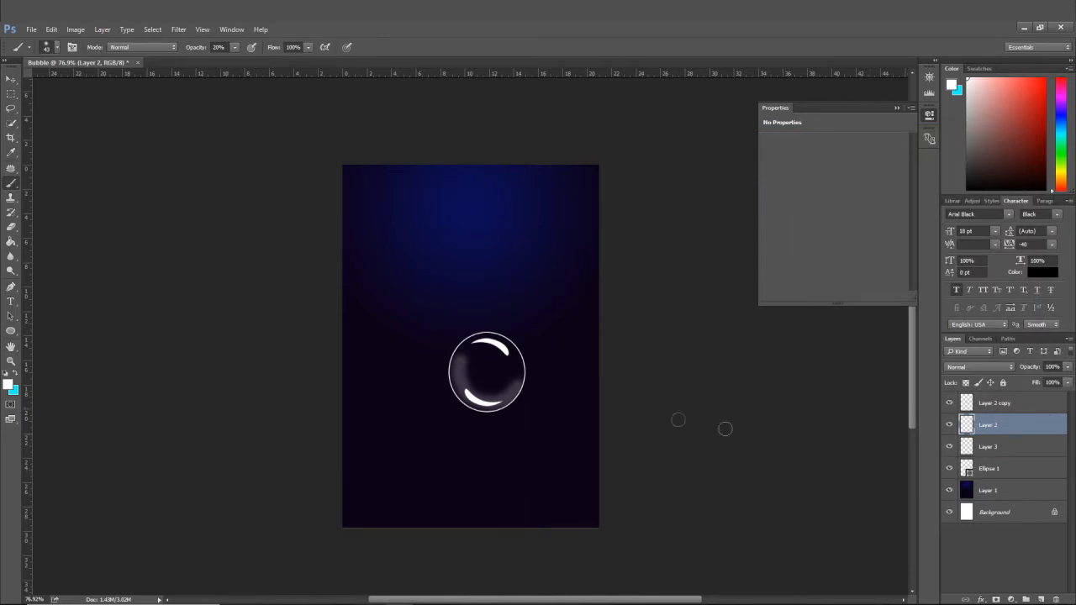
- Duplicate Layer 2 and scale the copied crescent up to about 115%, placing it slightly lower
scroll(637, 408, up, 2)
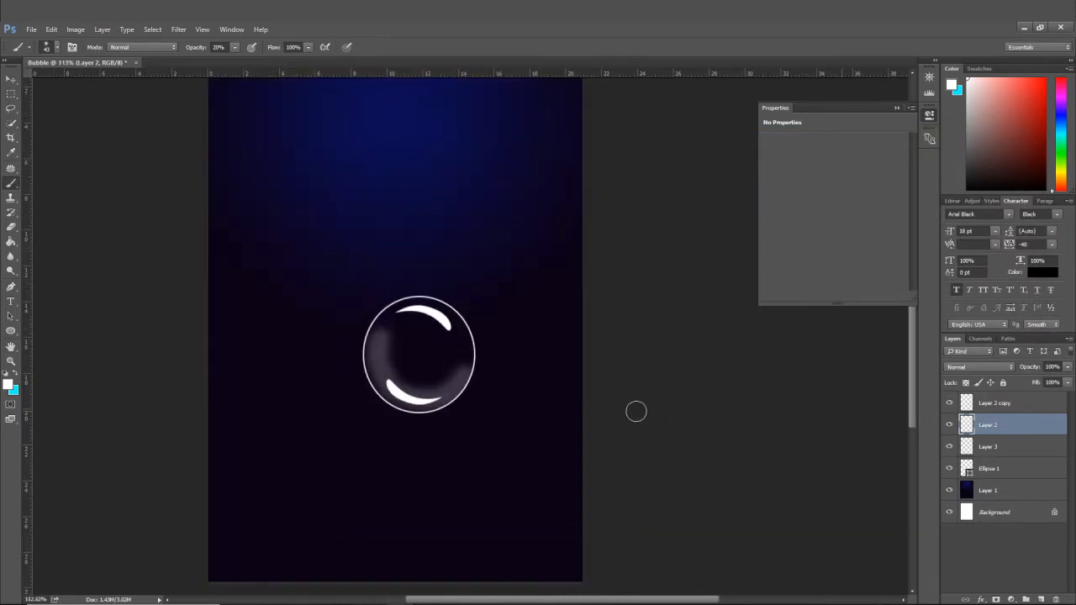
drag(447, 372, 526, 377)
scroll(538, 385, down, 3)
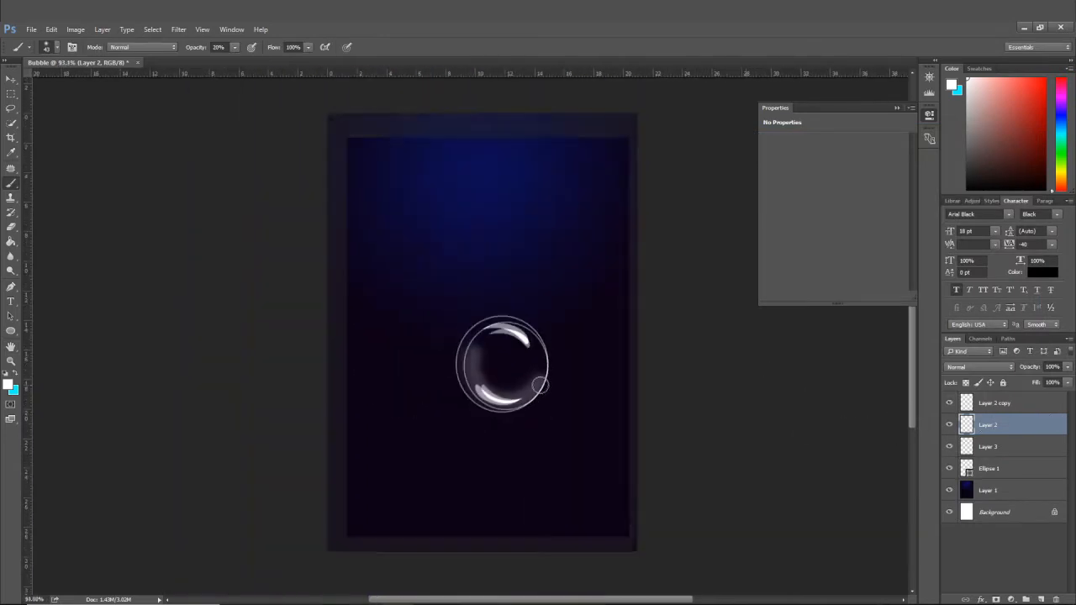
scroll(538, 385, up, 3)
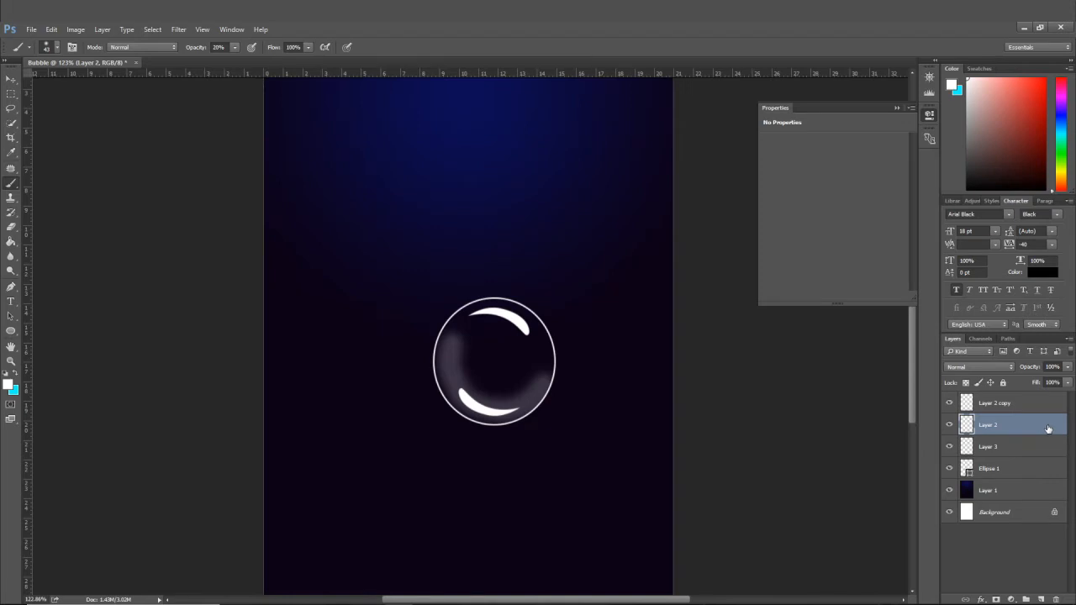
key(ctrl+j)
key(v)
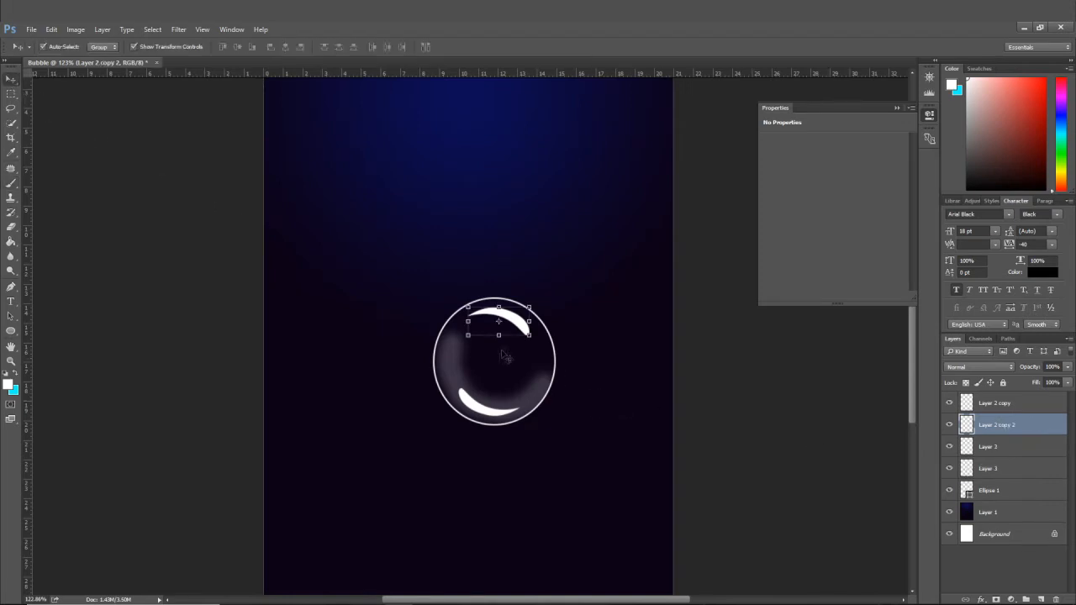
drag(527, 332, 535, 336)
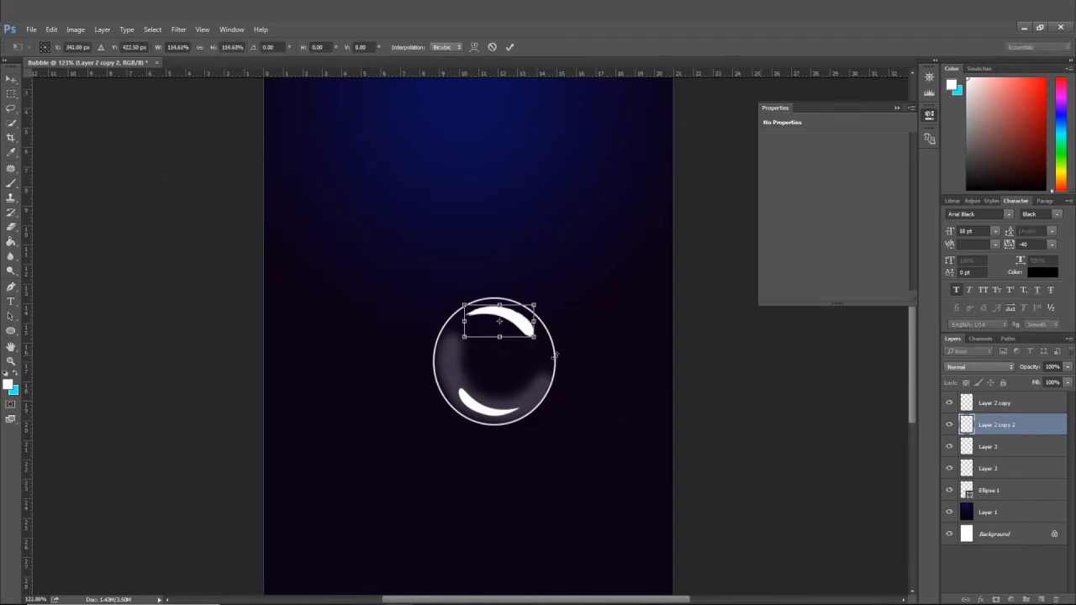
click(11, 78)
click(494, 243)
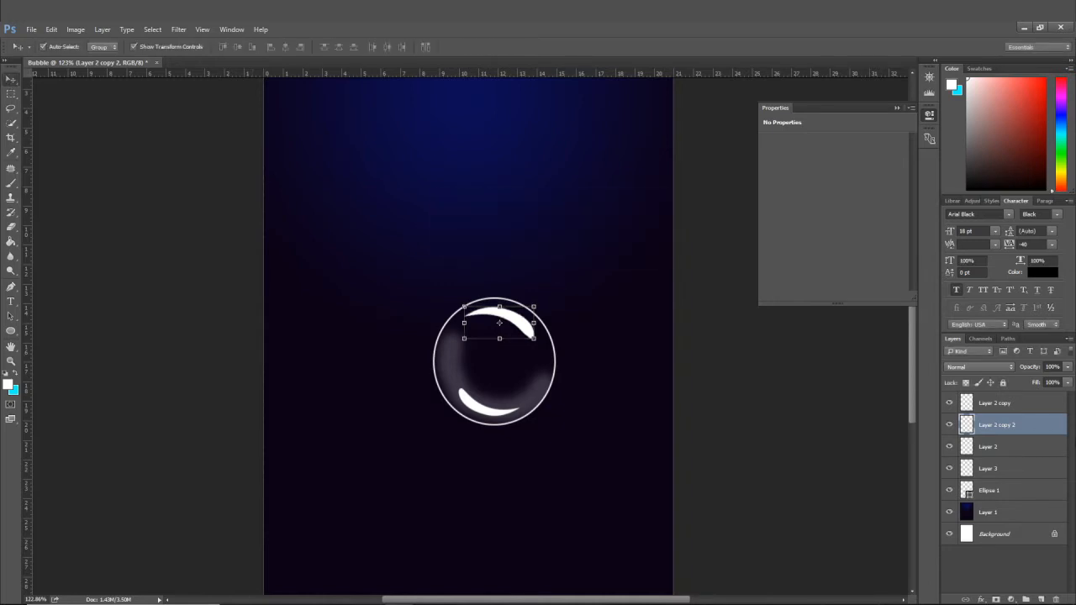
- Place Layer 2 copy 2 beneath Layer 2 and set its opacity to 25%
drag(1027, 427, 1041, 446)
drag(1068, 367, 1025, 382)
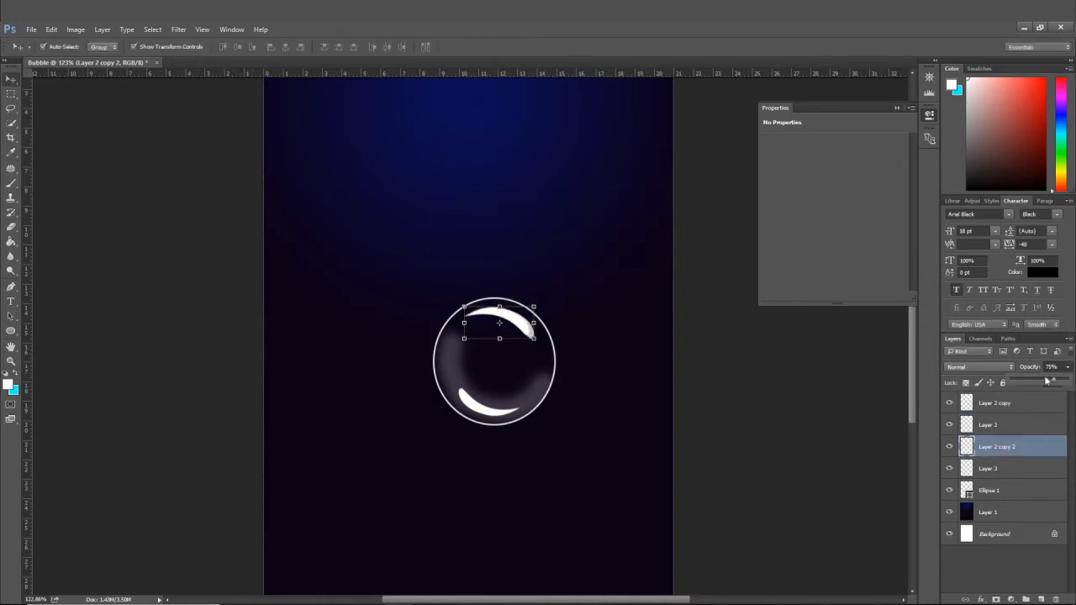
drag(1023, 382, 1020, 382)
text(25)
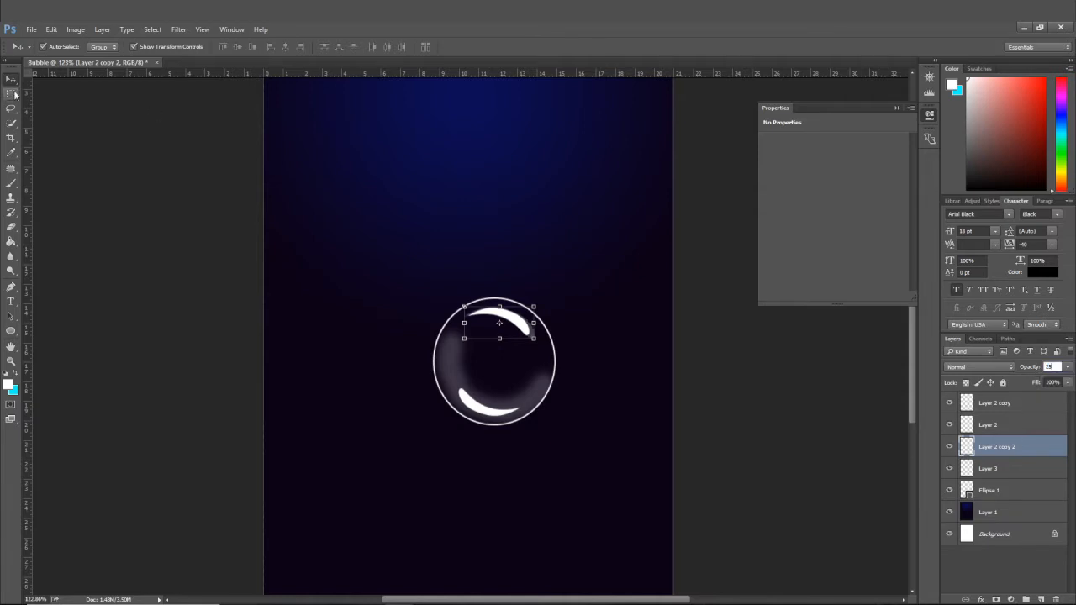
key(Return)
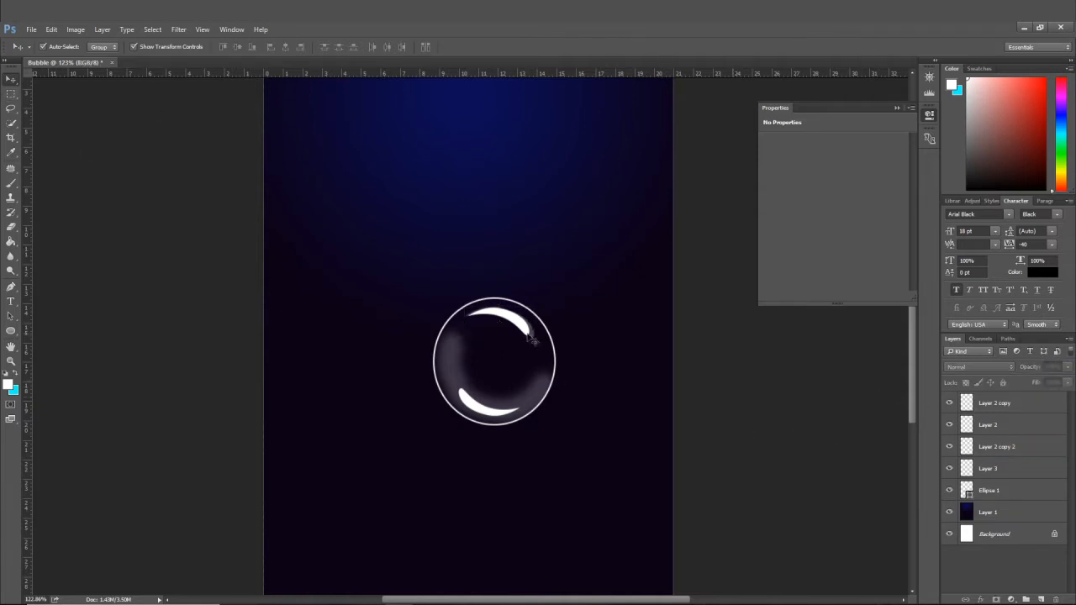
- Nudge the faded crescent copy slightly left behind the upper highlight and deselect it
key(Left)
key(Left)
key(Left)
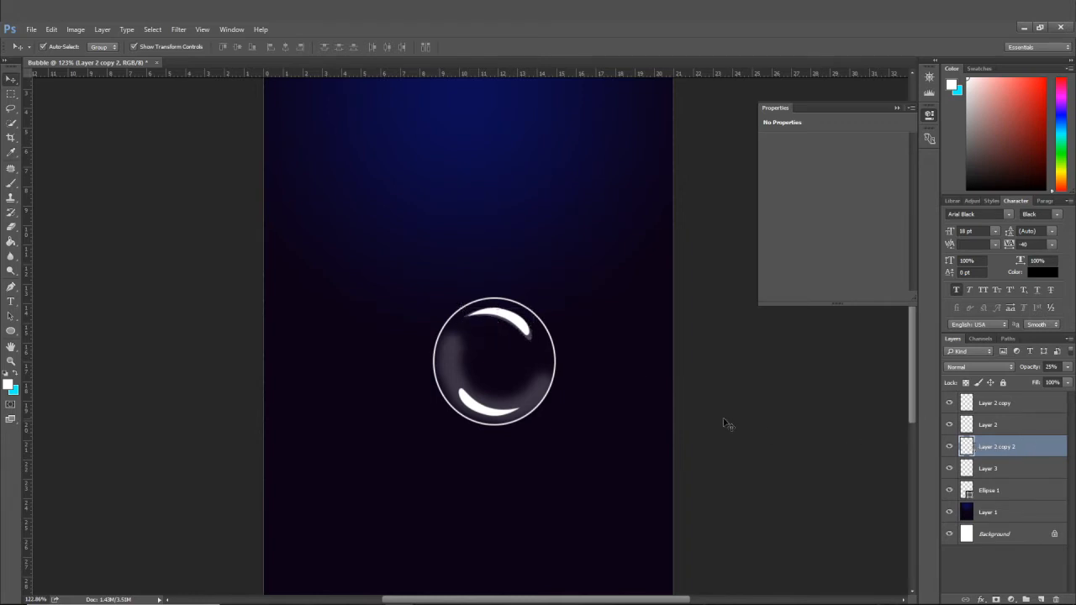
click(769, 447)
scroll(769, 445, down, 3)
scroll(768, 447, up, 3)
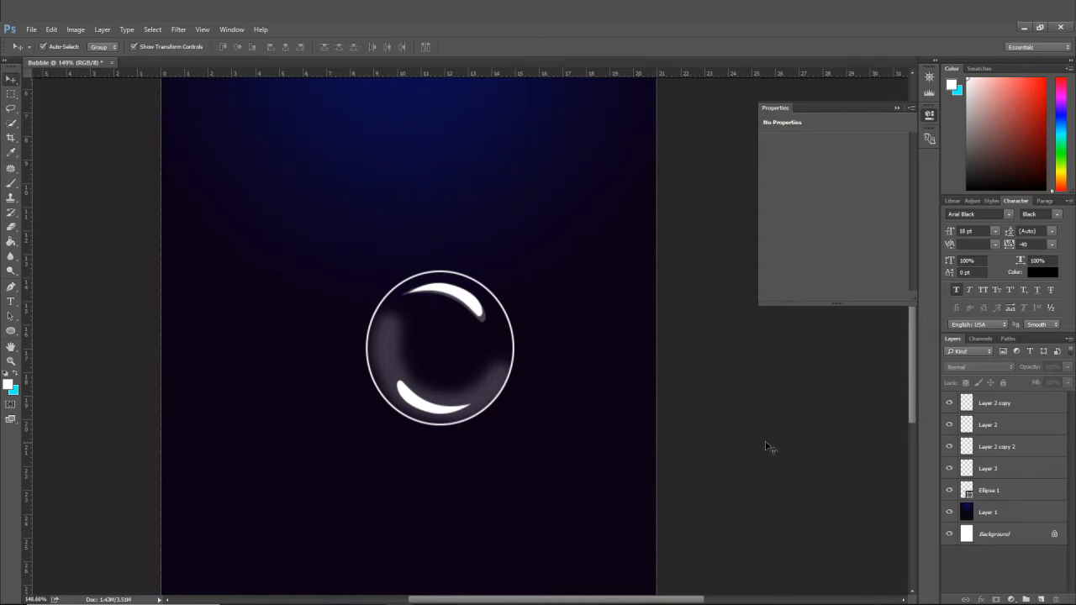
- Shift Layer 2 copy 2 slightly right and up so its faded edge extends past the upper highlight's right end
click(1013, 425)
click(1023, 450)
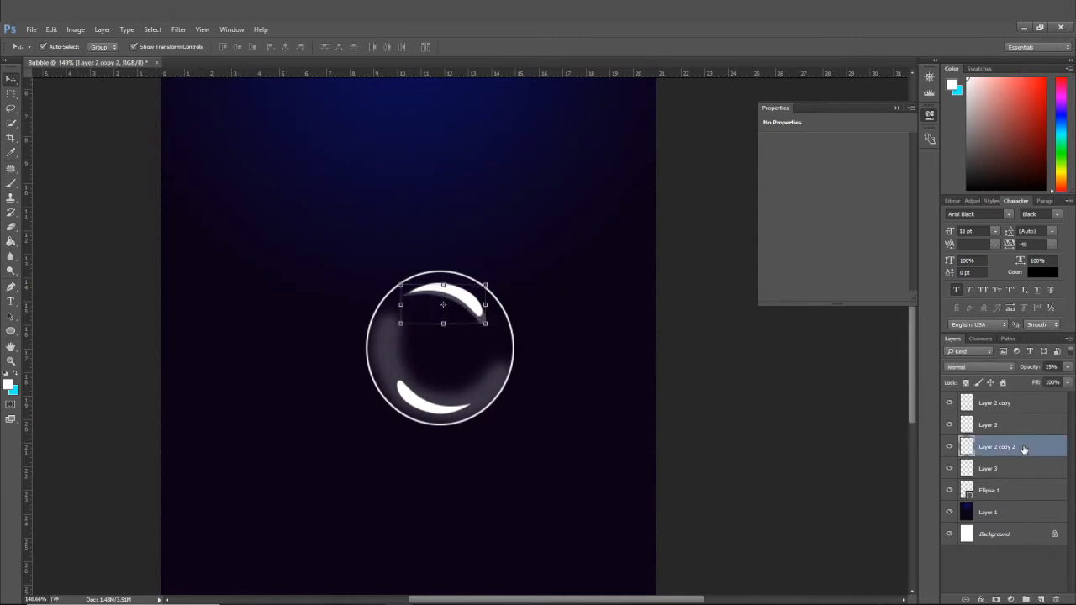
key(Down)
key(Down)
key(Right)
key(Right)
key(Right)
key(Right)
key(Down)
key(Down)
key(Down)
key(Down)
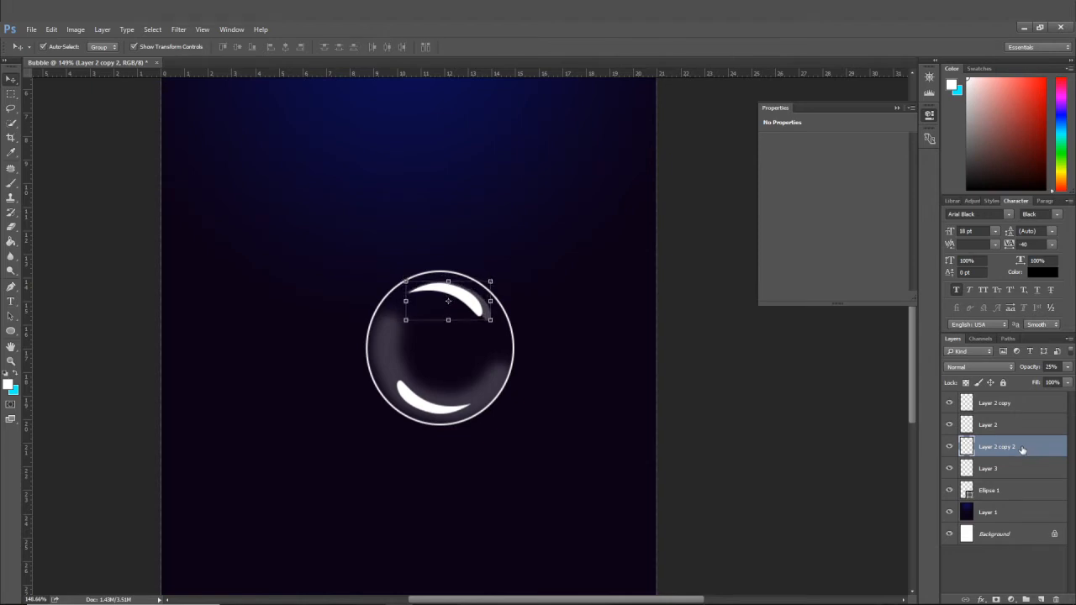
click(874, 433)
scroll(874, 433, down, 1)
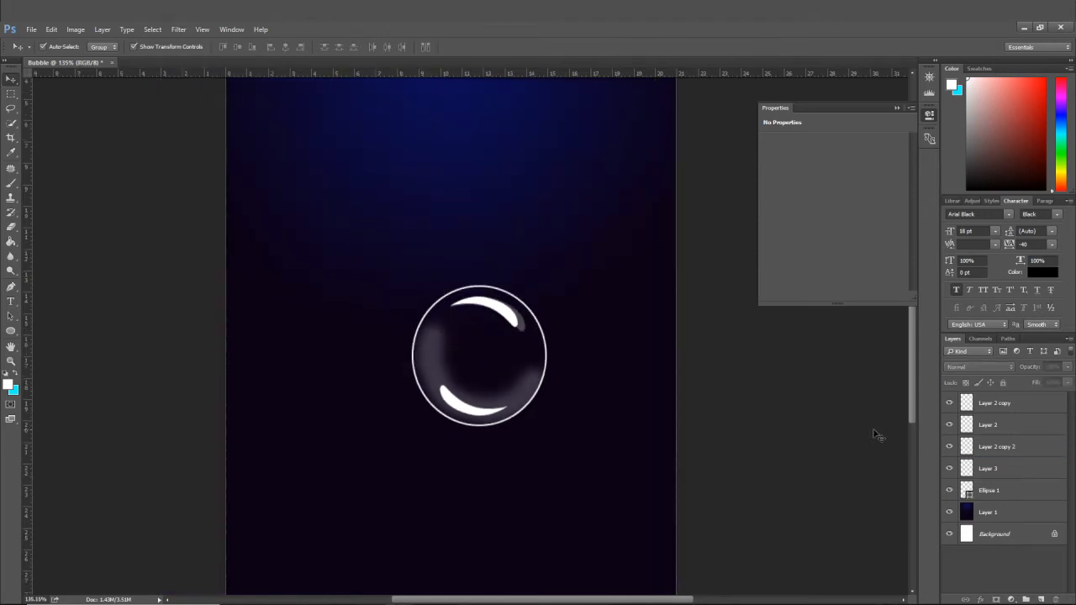
scroll(874, 434, up, 1)
- Apply the Blur More filter to Layer 2 copy 2
click(1017, 447)
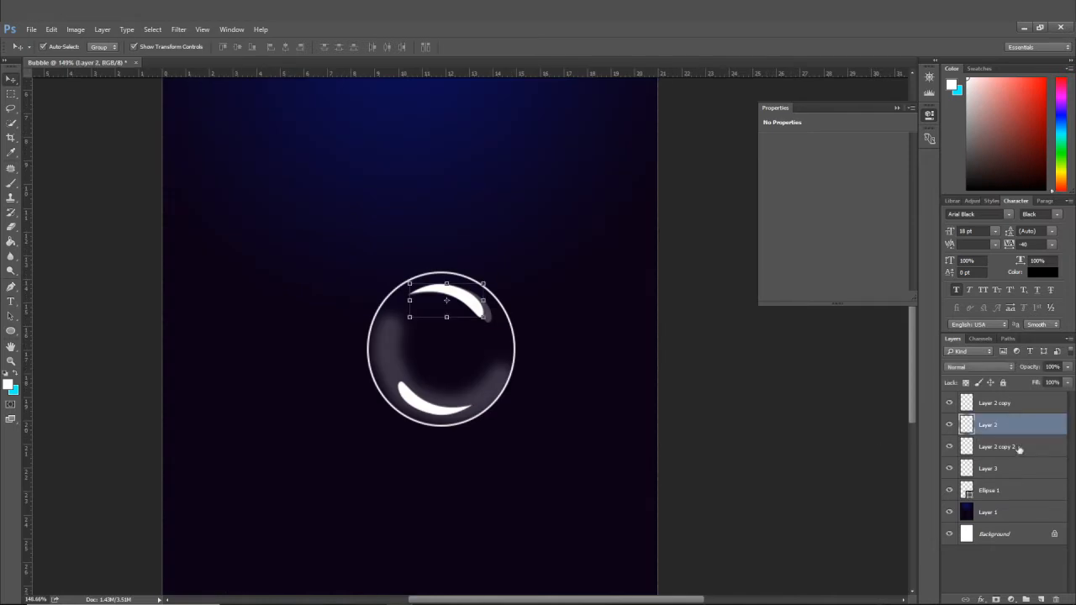
click(178, 30)
mouse_move(205, 153)
click(341, 174)
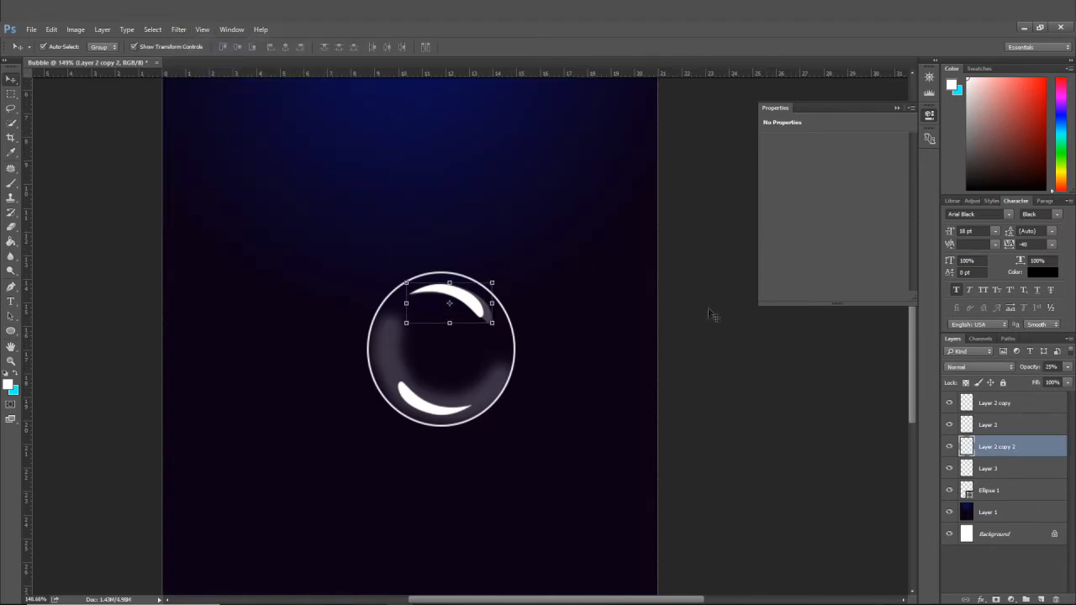
- Apply a Box Blur with a small radius to Layer 2 copy 2 and deselect the layer
click(178, 29)
mouse_move(202, 154)
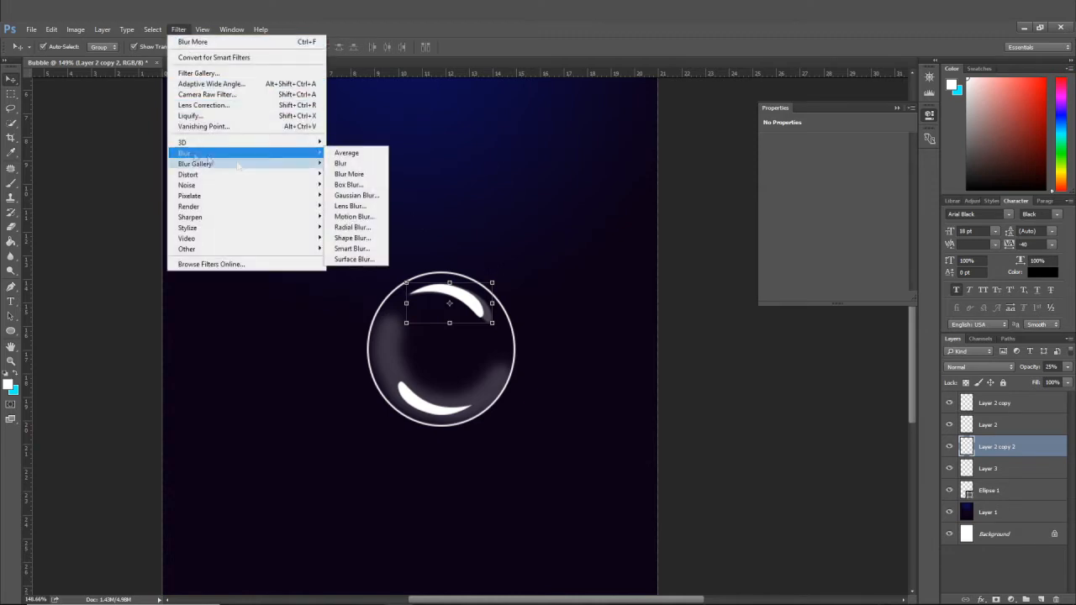
click(340, 184)
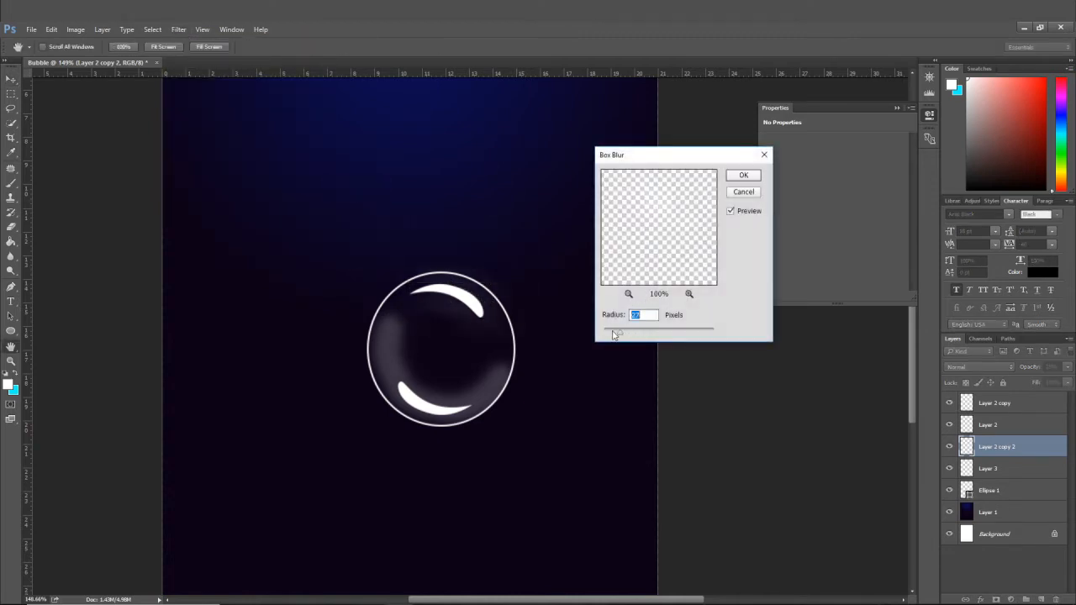
drag(617, 335, 608, 333)
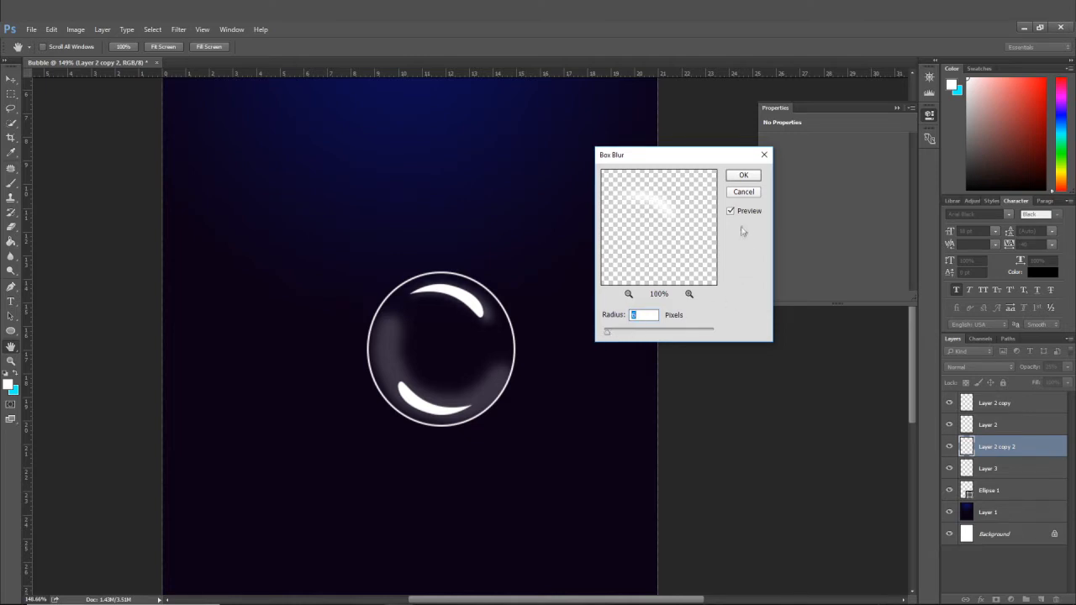
click(743, 176)
key(v)
click(751, 361)
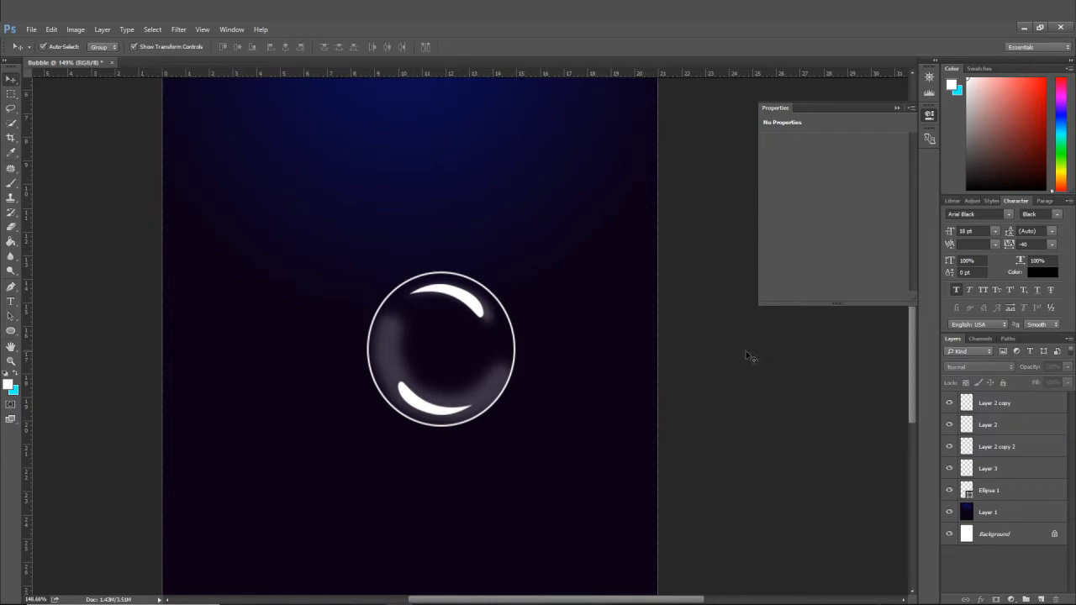
- Group the layers from Layer 2 copy through Ellipse 1 and name the group bubble1
scroll(588, 352, down, 4)
click(1010, 409)
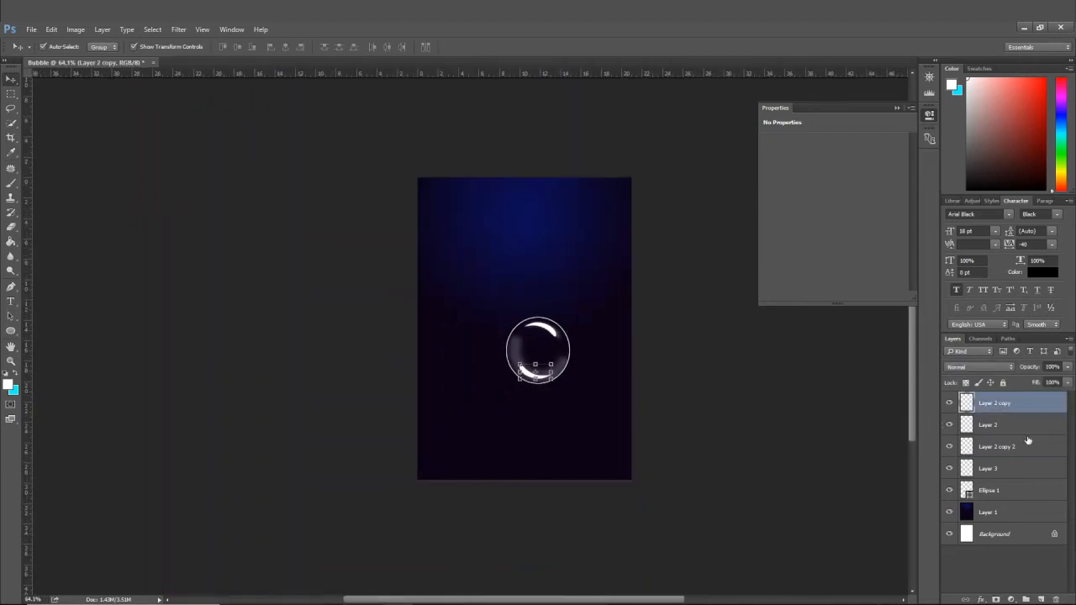
shift+click(1022, 495)
drag(1021, 474, 1025, 599)
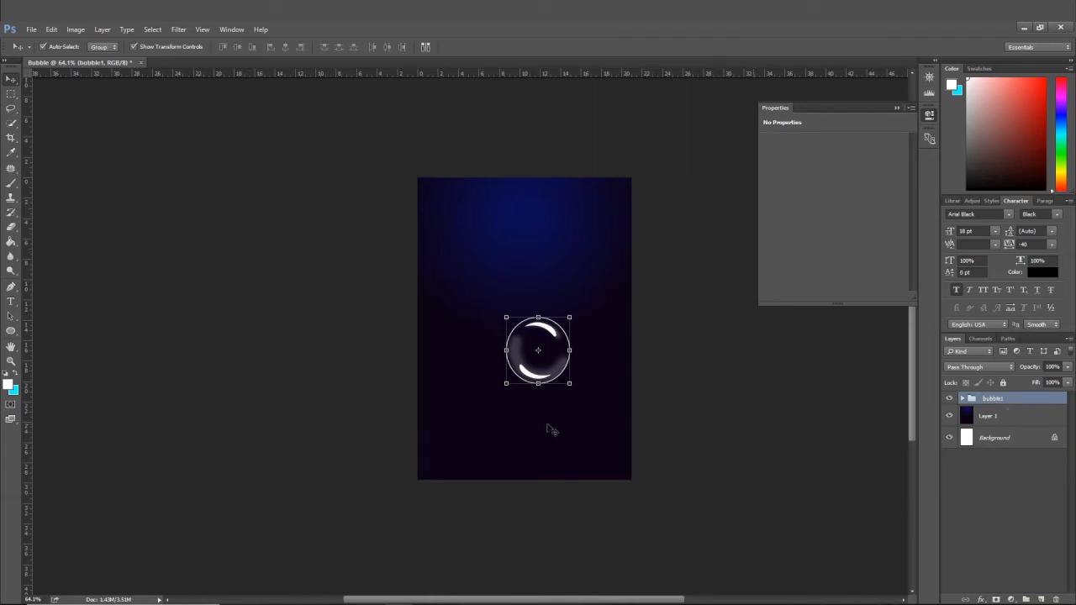
scroll(550, 430, up, 1)
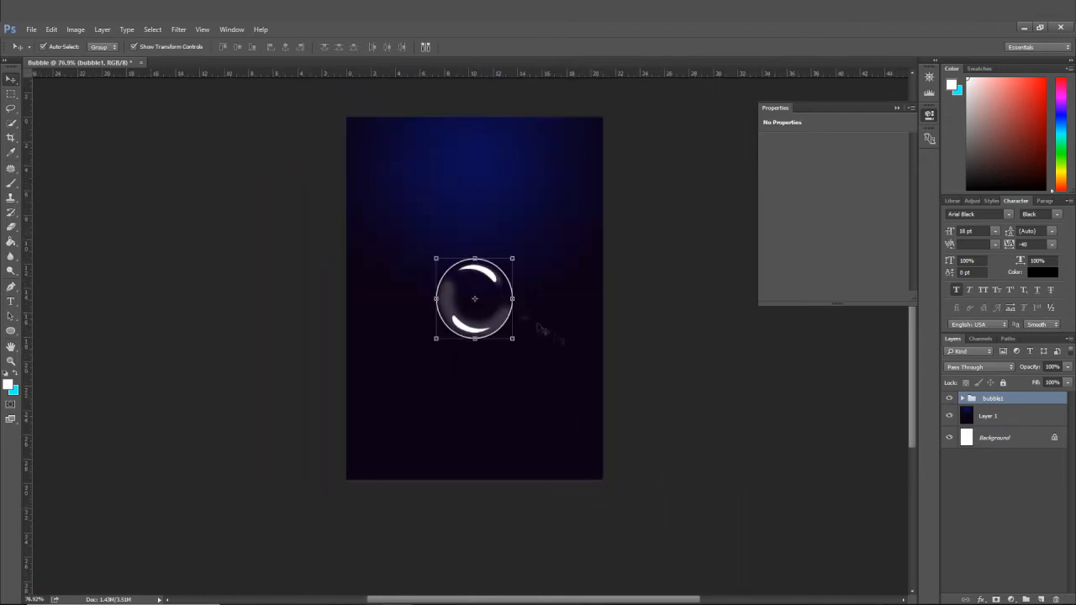
- Duplicate the bubble1 group six times
key(ctrl+j)
key(ctrl+j)
key(ctrl+j)
key(ctrl+j)
key(ctrl+j)
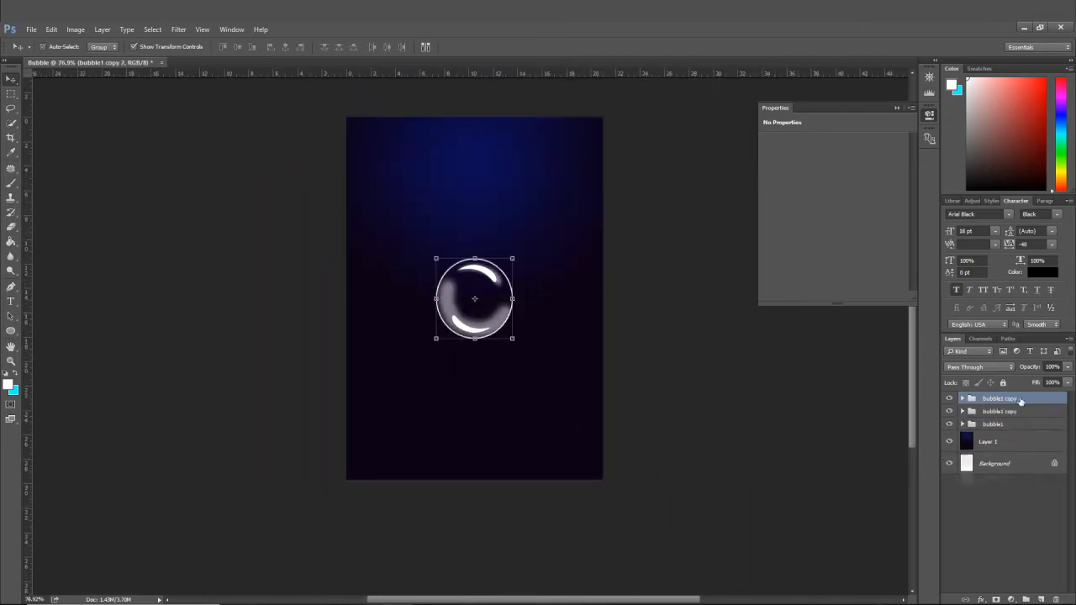
- Spread the stacked bubble copies across the canvas so that each bubble stands apart from the others
click(1024, 464)
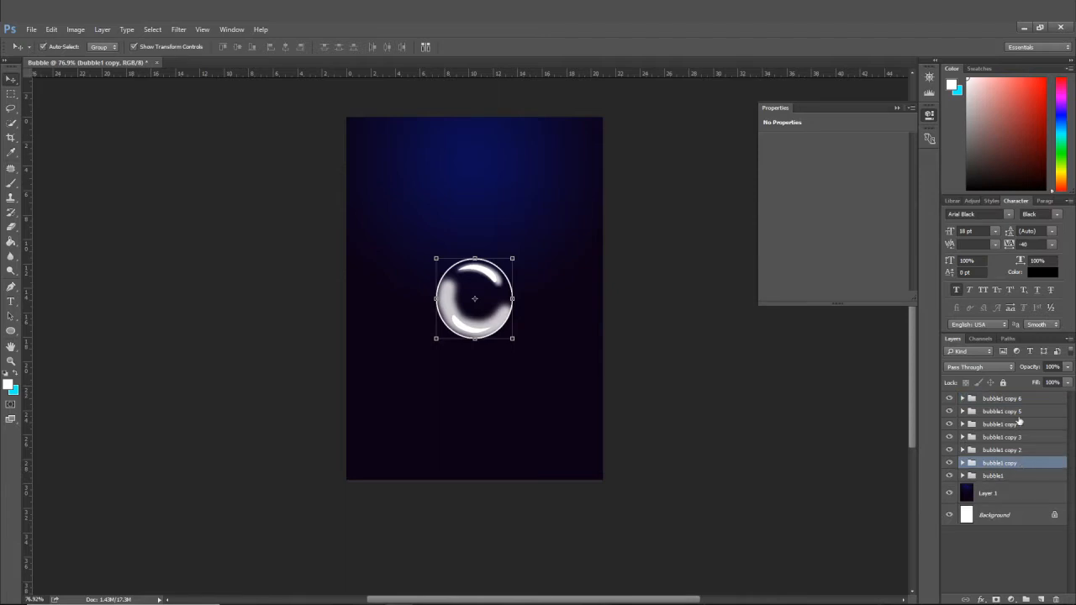
drag(491, 317, 541, 212)
drag(488, 305, 400, 280)
drag(529, 378, 538, 397)
drag(420, 378, 426, 393)
drag(476, 311, 490, 343)
drag(425, 274, 412, 282)
drag(508, 329, 495, 293)
- Shrink the upper-left bubble, bubble1 copy 4, to about 34% and apply the transformation
scroll(509, 299, down, 2)
click(438, 239)
drag(421, 265, 432, 265)
click(467, 230)
drag(479, 243, 458, 223)
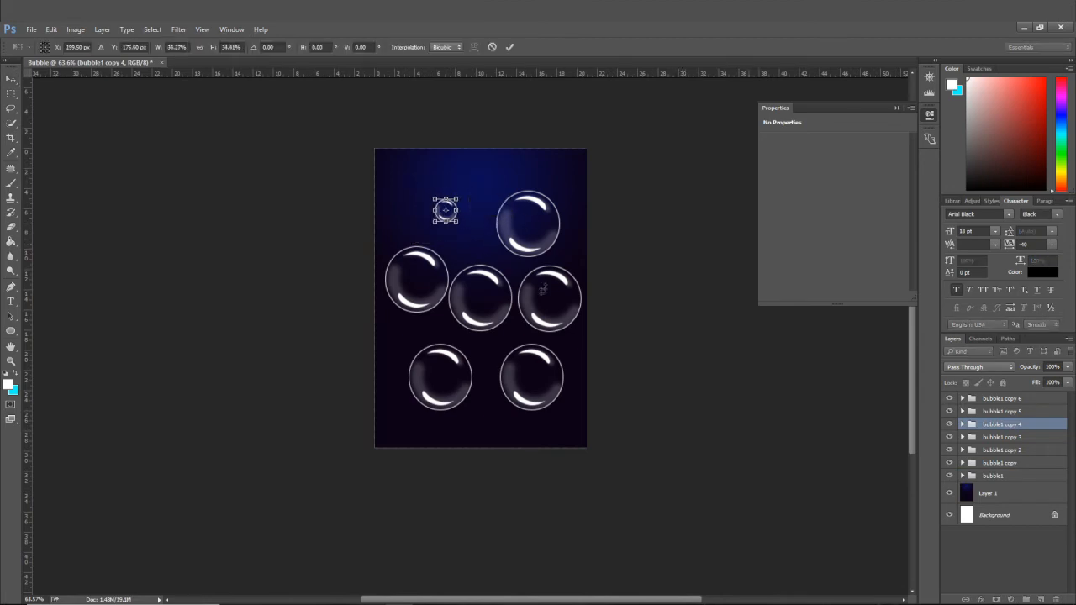
click(5, 77)
click(497, 250)
- Shrink bubble1 copy 5 to about 59%, placing it just right of the smallest bubble, and apply the transformation
click(528, 231)
drag(552, 250, 493, 233)
click(10, 83)
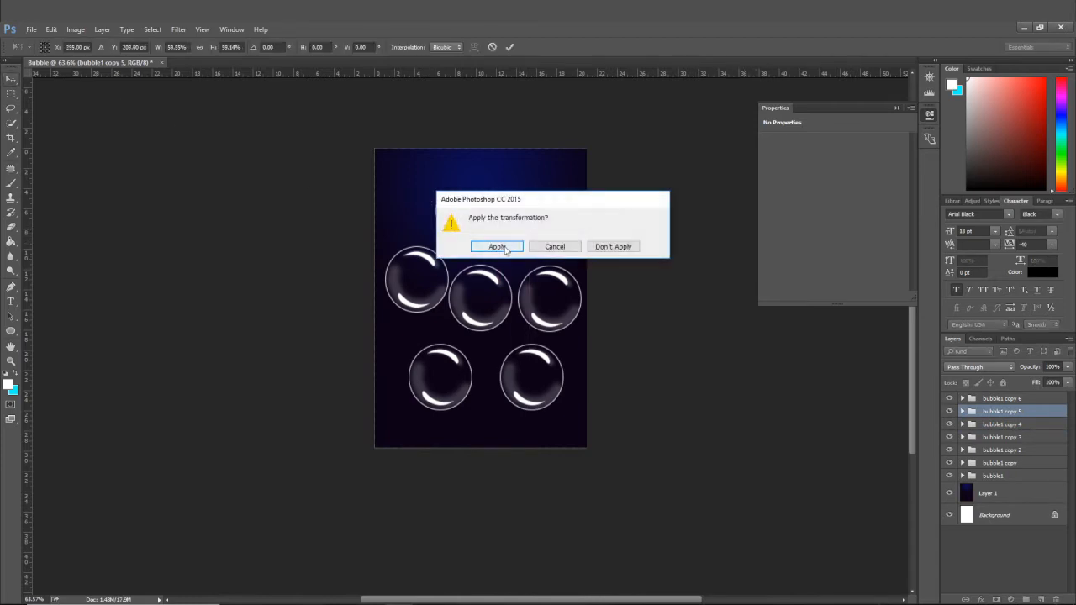
click(497, 248)
- Enlarge bubble1 copy 6 to about 170% and place it running off the canvas's lower-right corner
click(531, 379)
drag(564, 413, 592, 443)
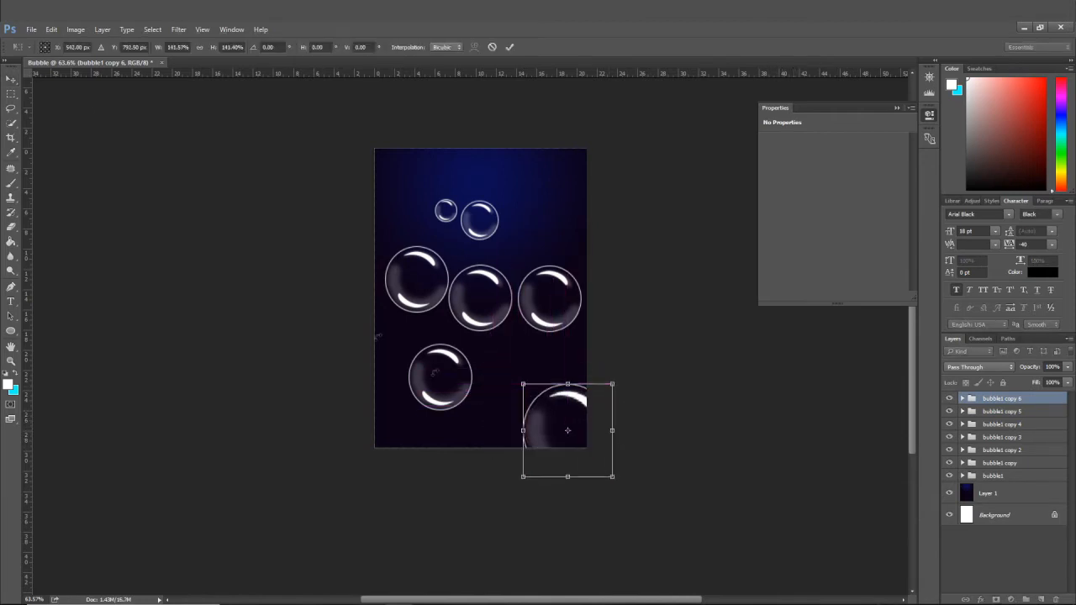
drag(521, 382, 511, 371)
click(14, 79)
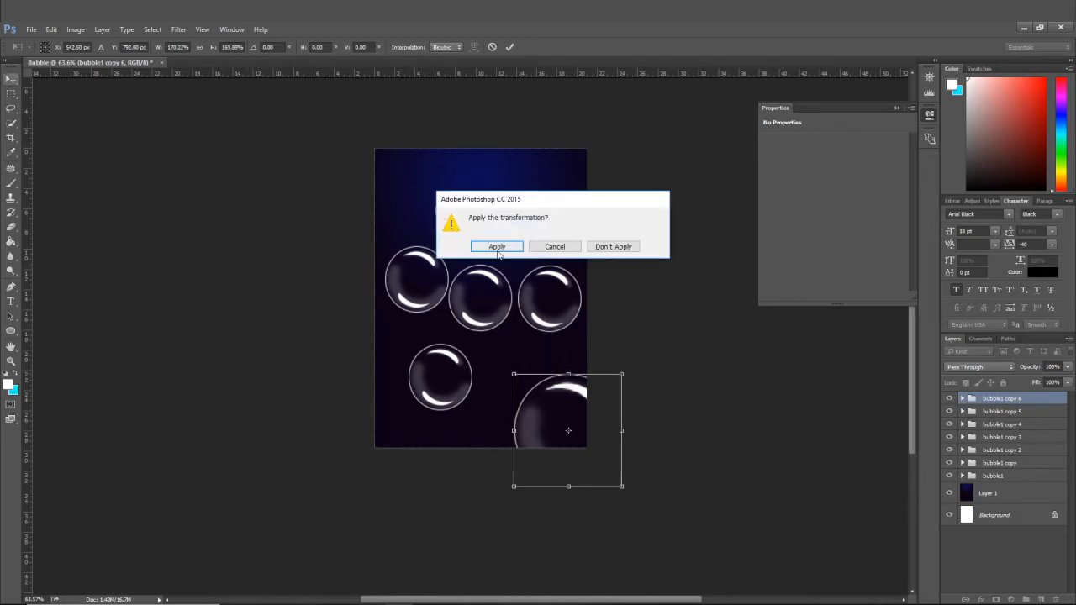
click(488, 243)
- Enlarge bubble1 copy 2 slightly and move it down and left so it overlaps the central bubble's edge
click(561, 309)
drag(581, 331, 590, 343)
drag(571, 303, 552, 324)
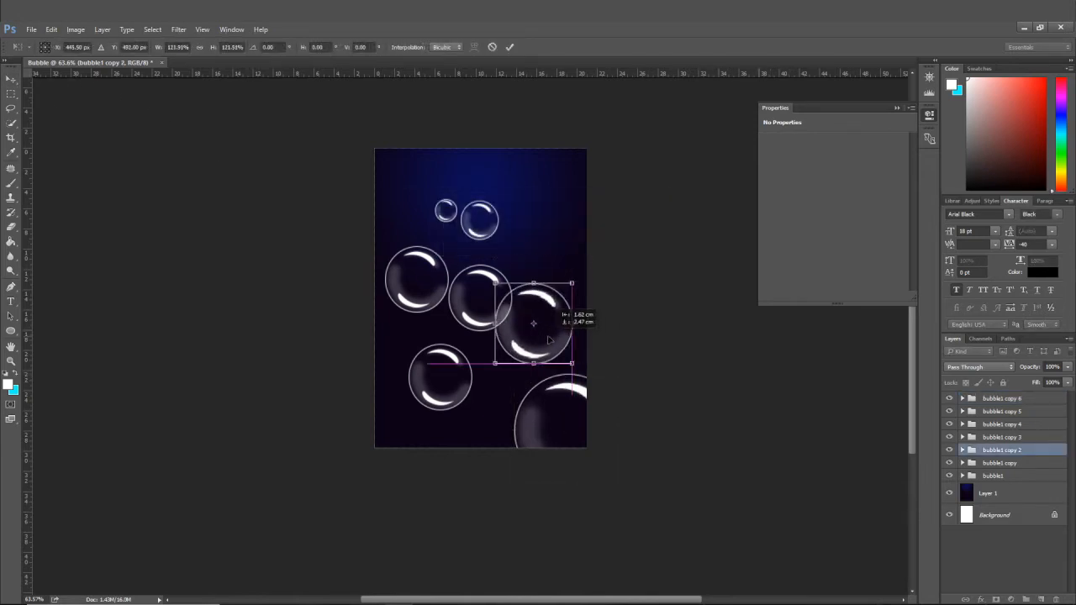
click(13, 81)
key(Return)
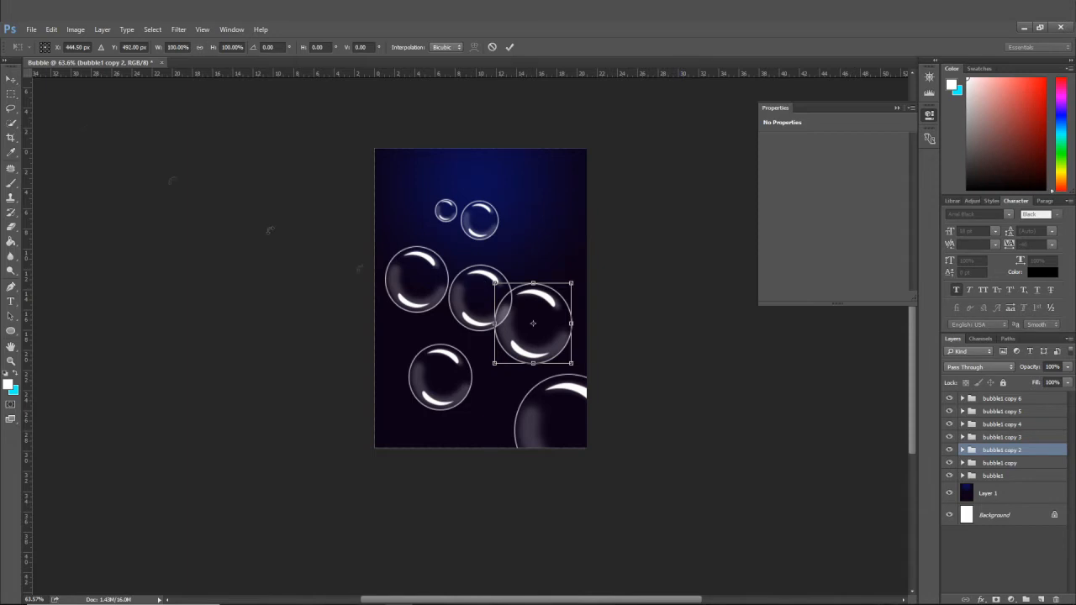
- Shrink the original bubble1 to about 68% and place it partly past the canvas's upper-right corner
click(461, 304)
drag(512, 273, 588, 171)
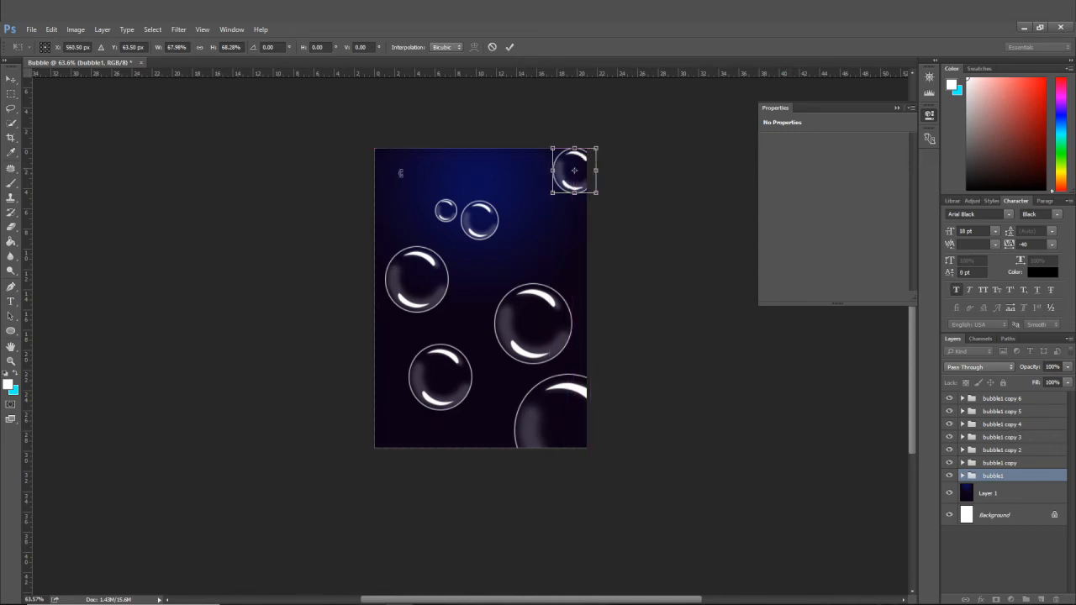
click(11, 79)
click(496, 247)
- Move bubble1 copy right to overlap the large bubble in bubble1 copy 2, and enlarge the lower-left bubble, bubble1 copy 3
drag(441, 299, 509, 318)
click(462, 388)
key(ctrl+t)
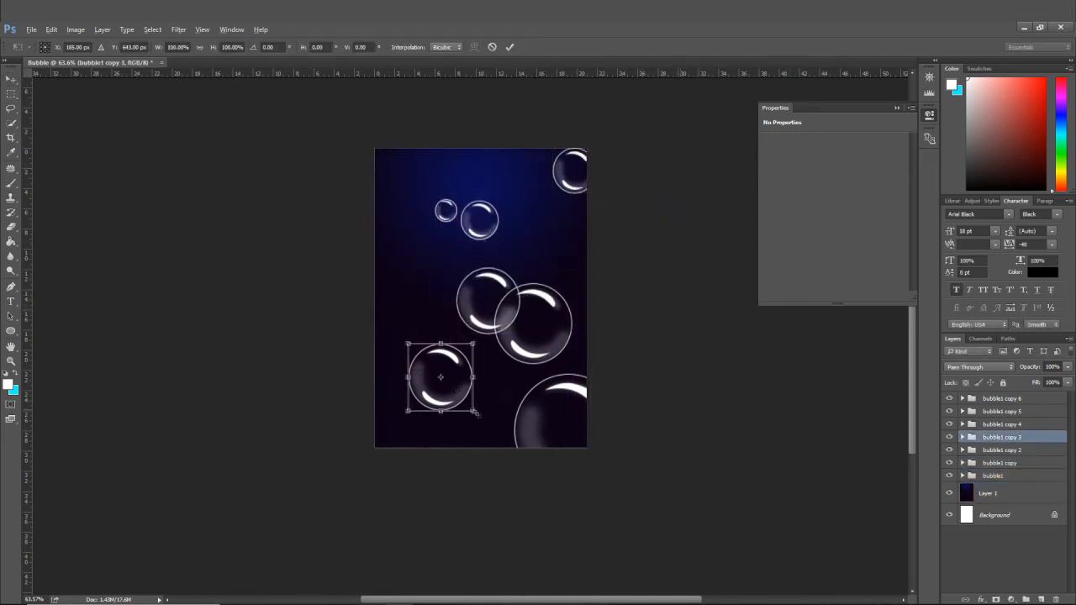
drag(461, 406, 458, 423)
click(11, 78)
click(494, 247)
- Duplicate the two small upper bubbles together, place the copies above the large lower-left bubble and rotate the pair clockwise
click(479, 220)
shift+click(446, 214)
drag(446, 217, 445, 327)
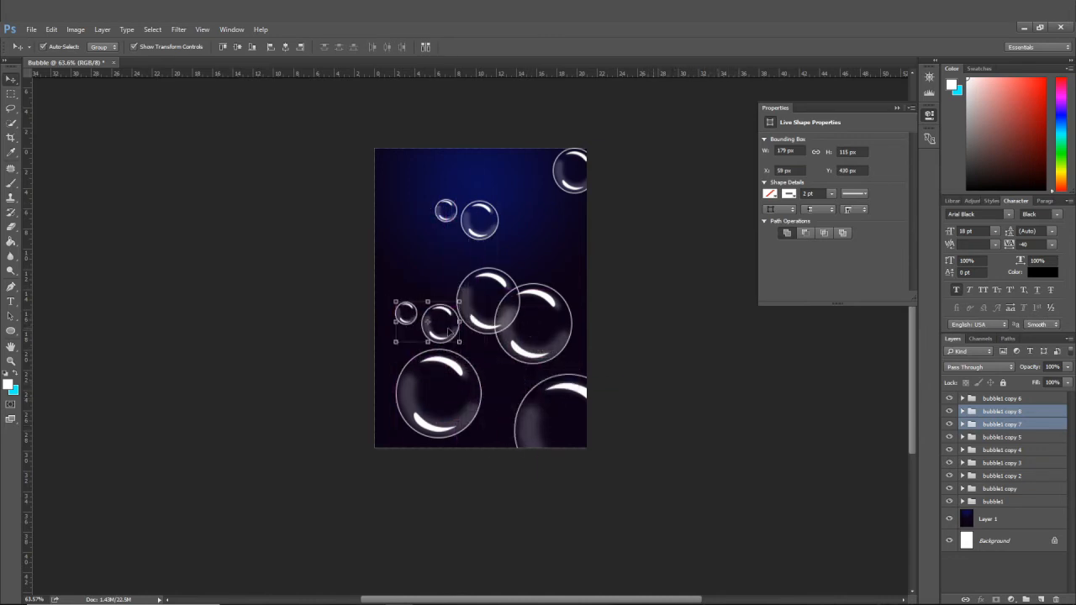
drag(467, 298, 425, 343)
click(12, 79)
key(Return)
- Separate the rotated pair, moving the smaller bubble up and right and the larger one toward the canvas's left edge
click(644, 333)
drag(414, 306, 432, 299)
drag(421, 337, 405, 325)
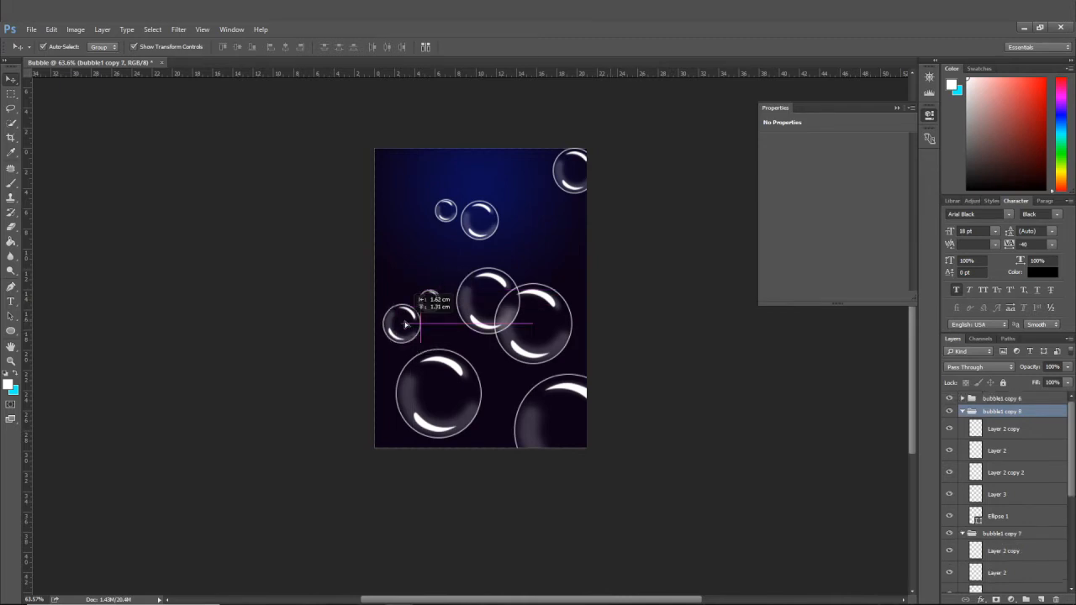
- Duplicate the large lower-left bubble, shrink the copy and place it overlapping the original's right side
click(464, 384)
drag(484, 411, 464, 420)
drag(459, 403, 508, 400)
click(8, 78)
key(Return)
- Shrink bubble1 copy 3 to about 76% and move it into the canvas's lower-left corner
click(437, 395)
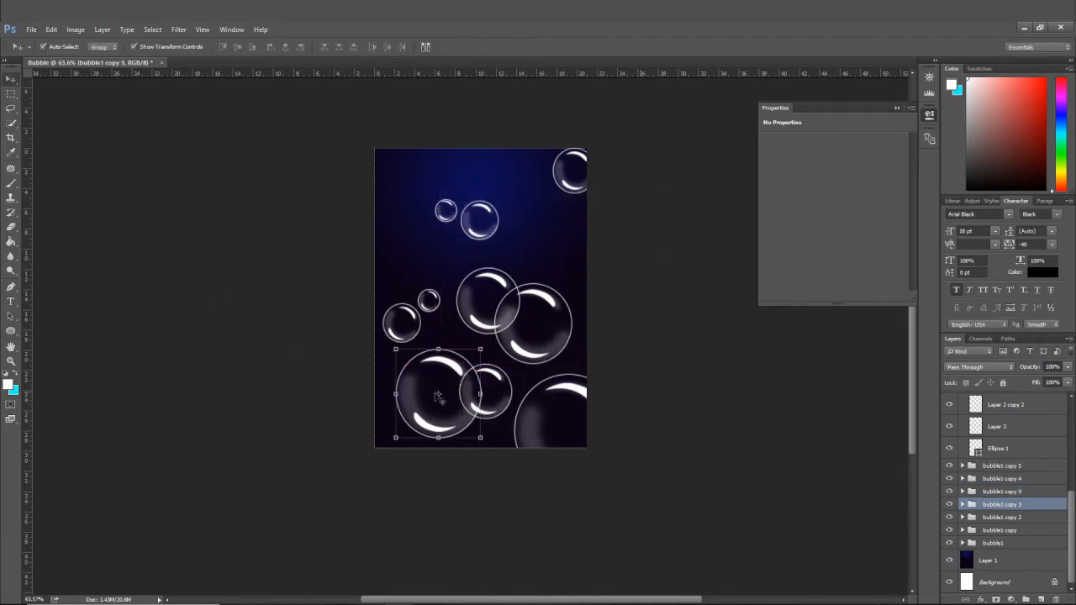
drag(480, 439, 463, 432)
drag(432, 397, 418, 413)
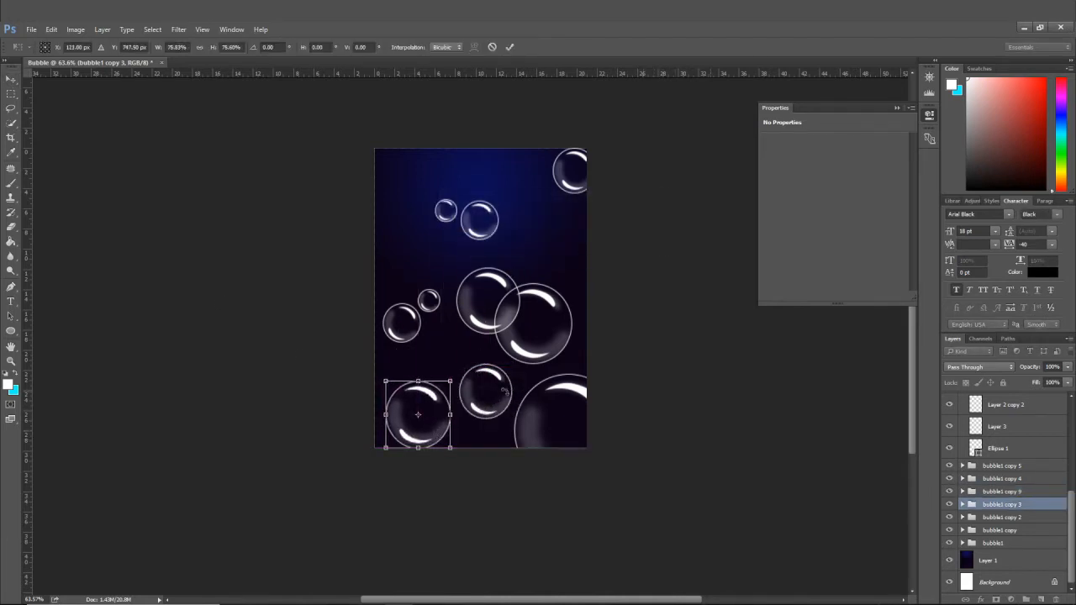
click(10, 78)
key(Return)
- Shrink bubble1 copy 9 to about 71% and place it between the two large bottom bubbles
drag(513, 419, 475, 395)
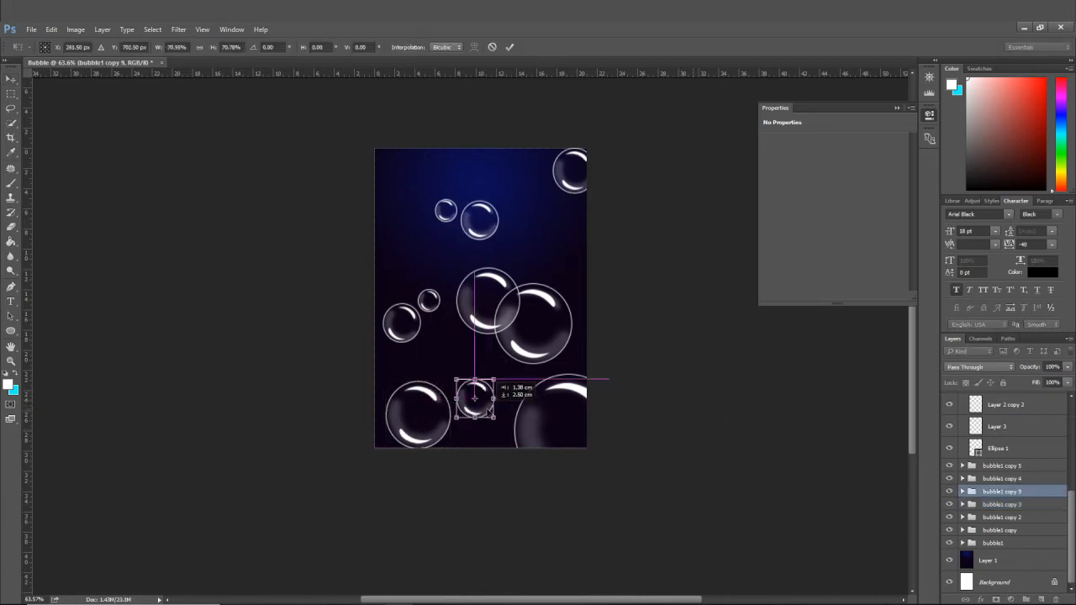
click(10, 77)
key(Return)
- Duplicate the smallest upper bubble, shrink the copy and place it above the large overlapping bubbles near the right edge
click(445, 210)
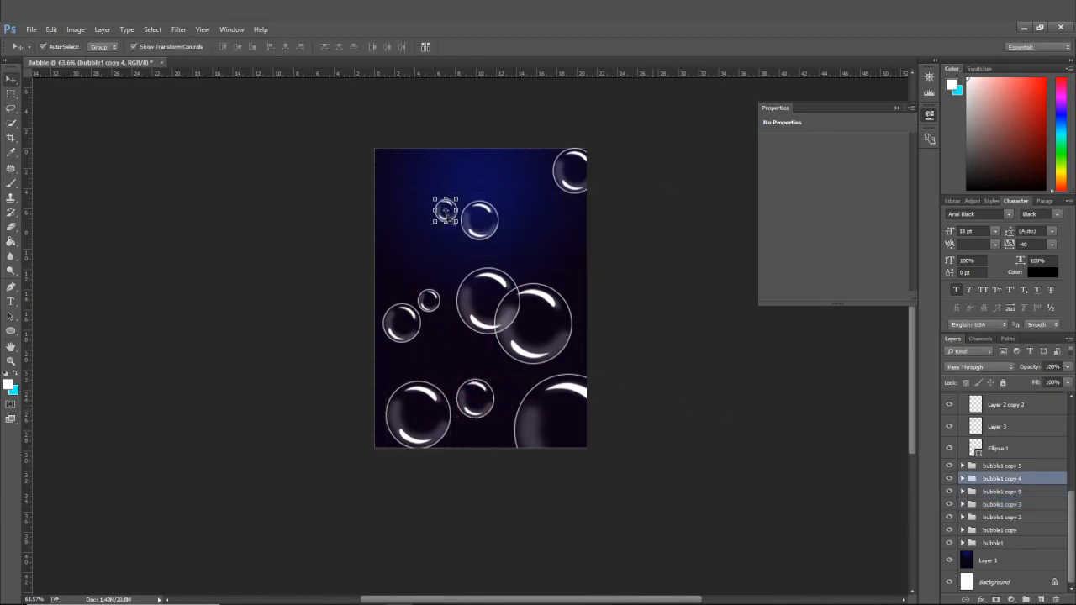
alt+drag(446, 210, 546, 252)
click(10, 78)
click(497, 245)
click(634, 275)
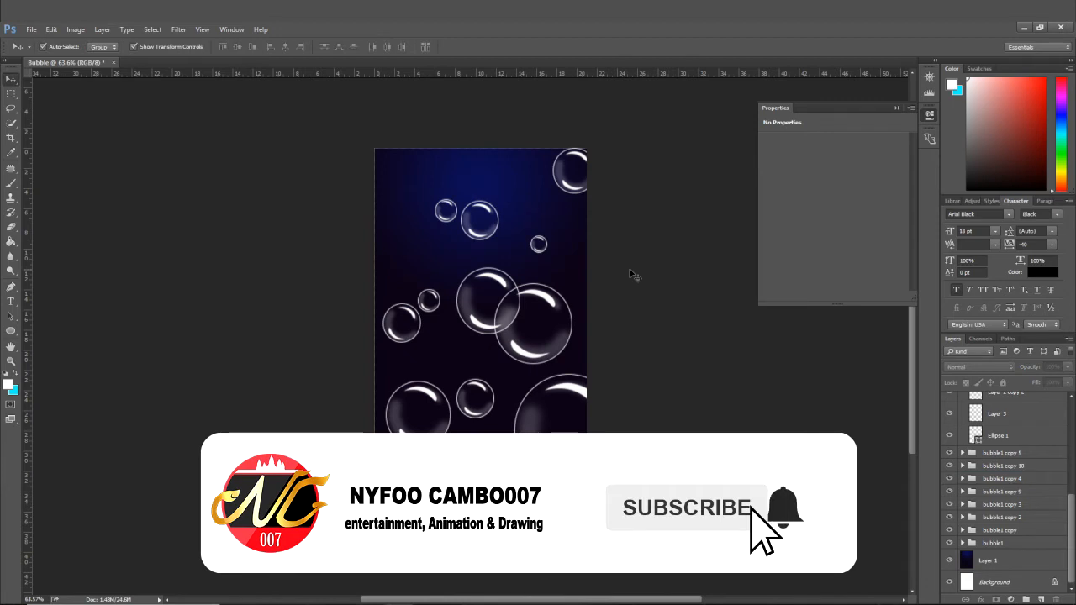
- Duplicate the small bubbles bubble1 copy 4 and bubble1 copy 10 together and place the copies to their lower left
click(511, 313)
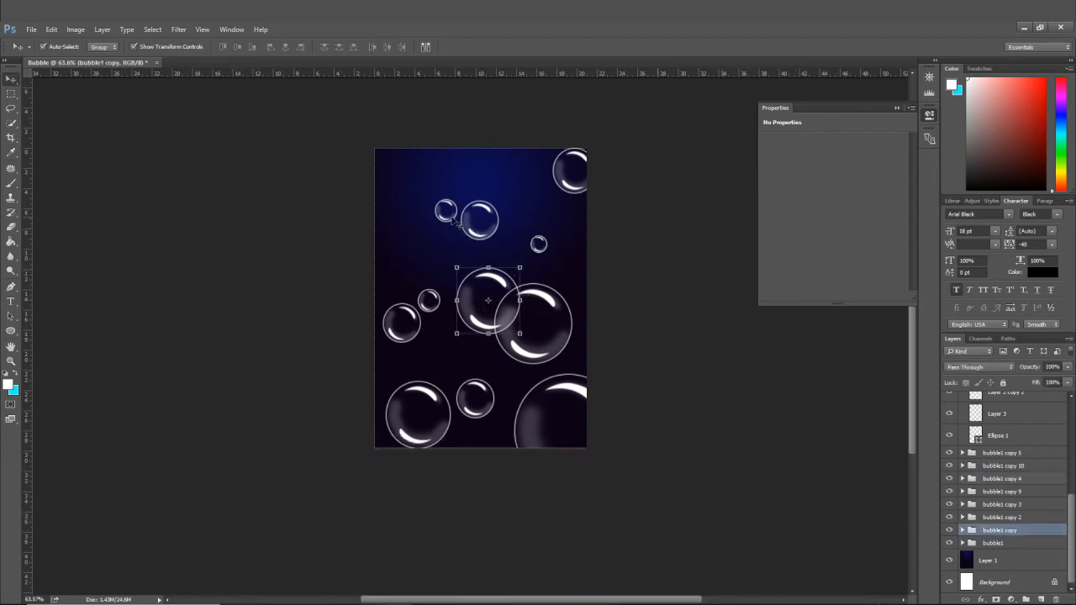
click(452, 218)
shift+click(539, 245)
drag(539, 244, 502, 262)
- Move the tiny bubble in bubble1 copy 12 into the canvas's upper-left corner
click(502, 261)
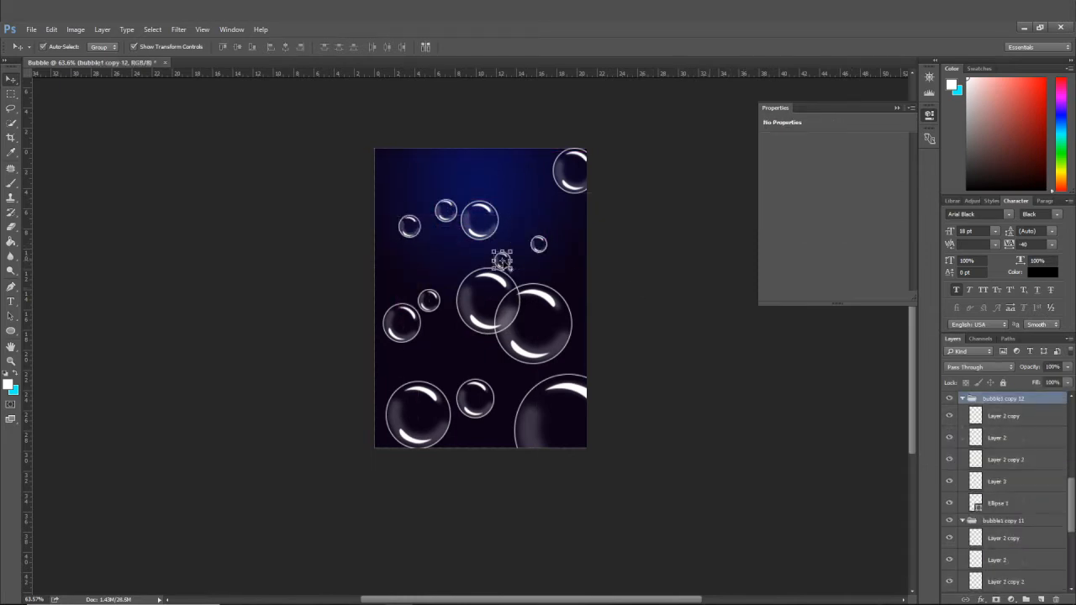
key(ctrl+t)
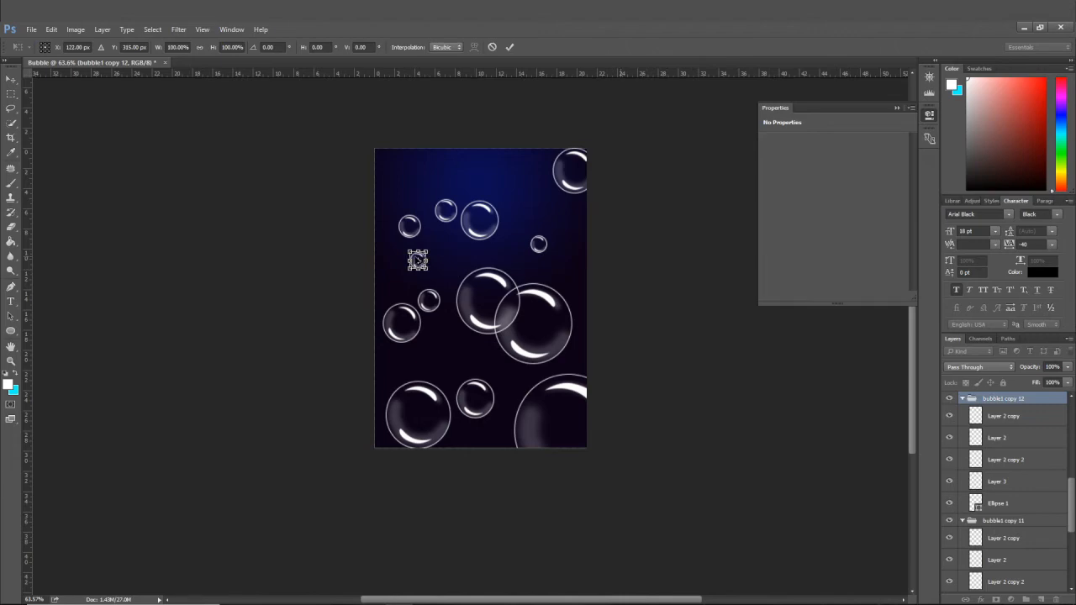
scroll(418, 260, up, 4)
drag(422, 267, 384, 103)
scroll(397, 119, down, 2)
click(10, 79)
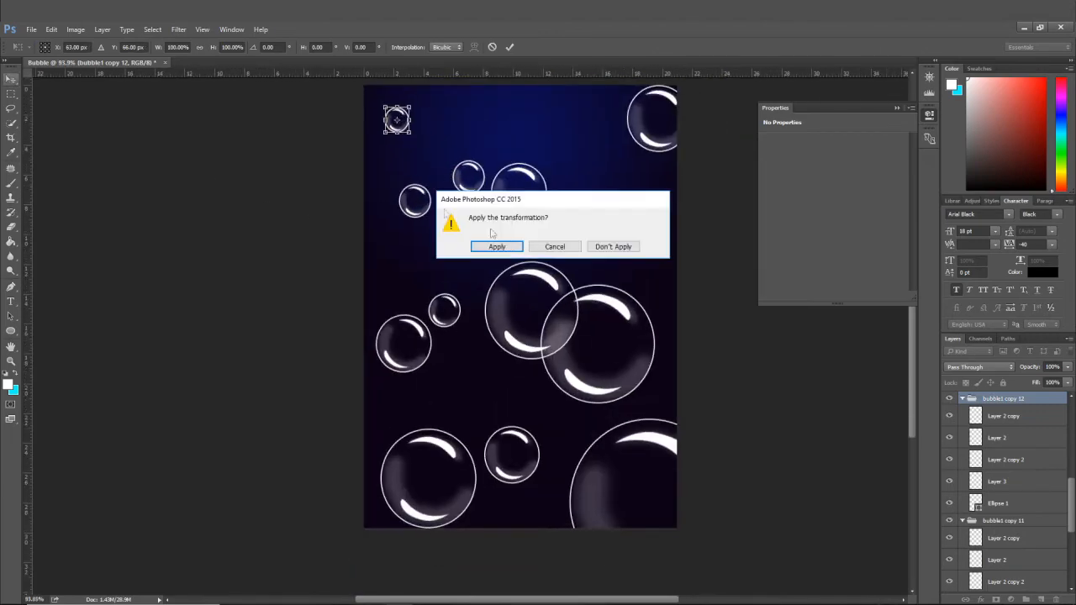
click(465, 245)
- Enlarge bubble1 copy 11 slightly and move it up beneath the tiny upper-left corner bubble
click(421, 208)
drag(430, 217, 410, 166)
click(10, 79)
click(461, 245)
scroll(669, 252, down, 4)
click(670, 252)
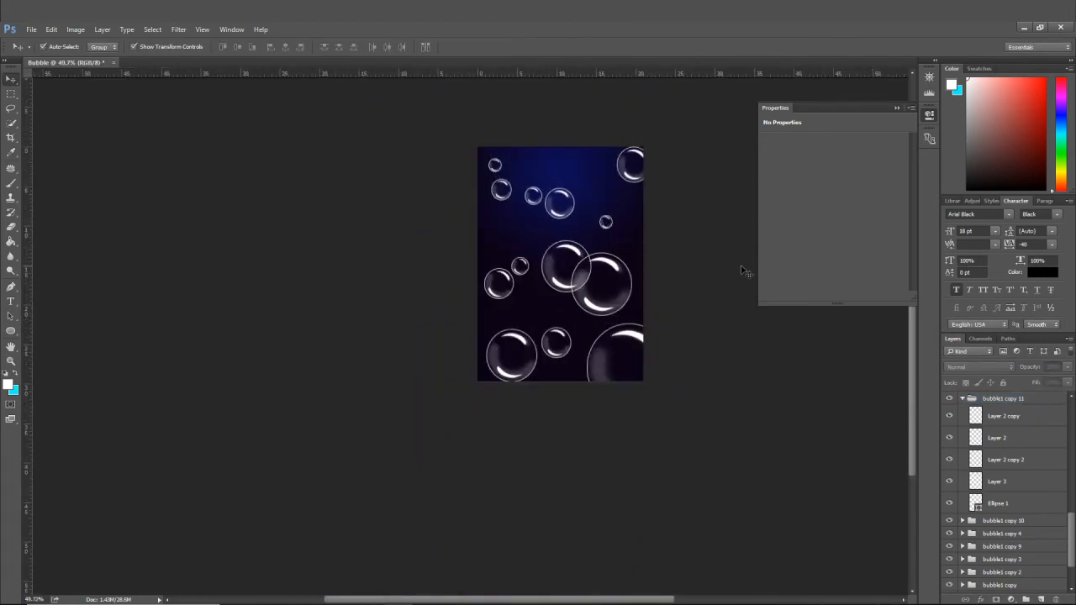
- Duplicate bubble1 copy 4, enlarge the copy and place it below the original, above the left bubble pair
scroll(741, 271, down, 1)
scroll(743, 271, up, 3)
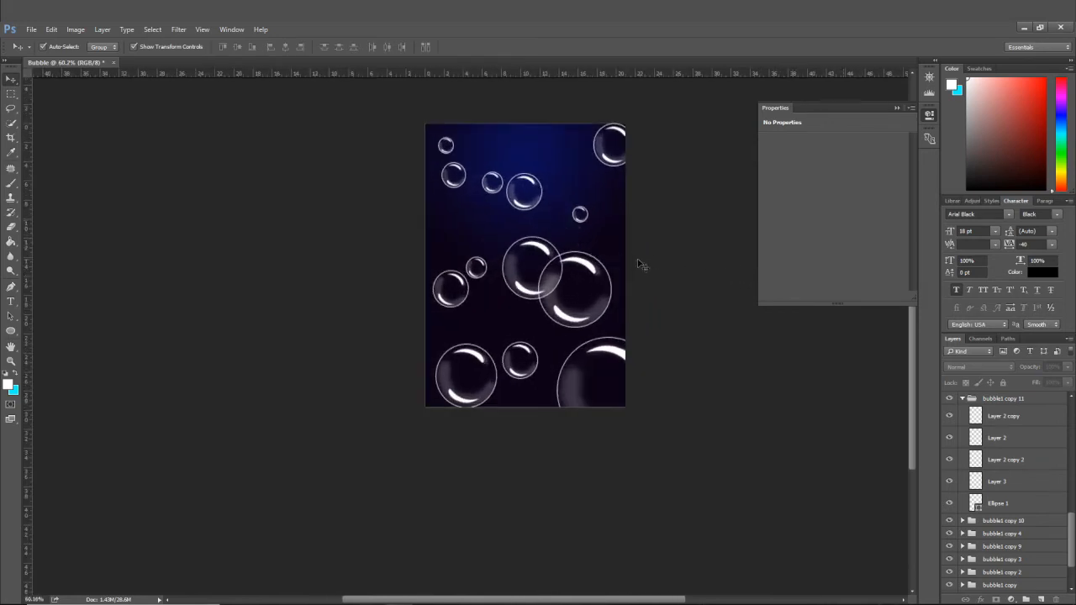
click(492, 190)
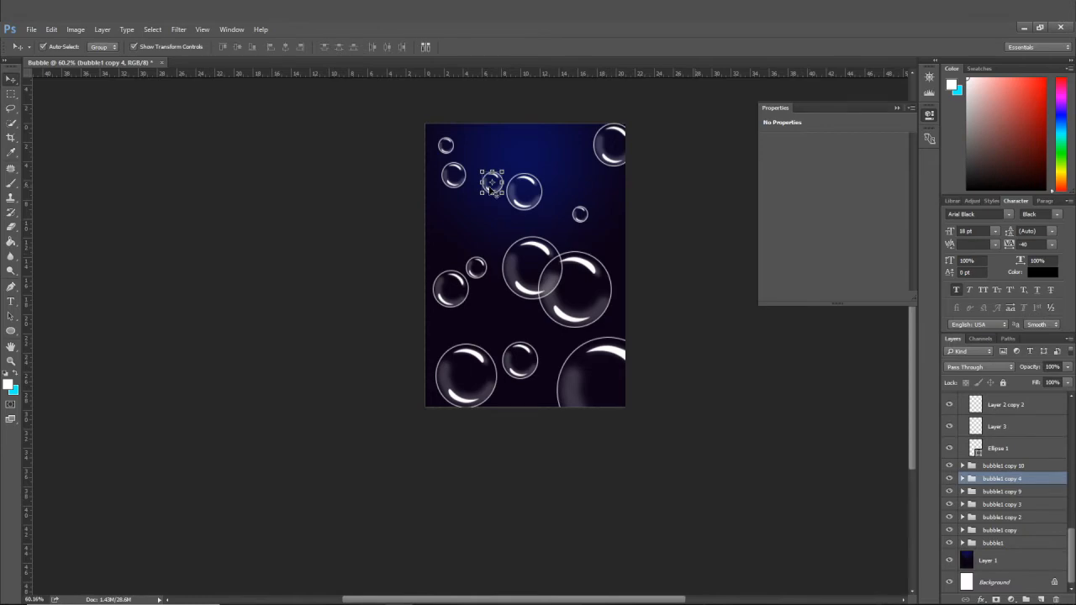
key(ctrl+j)
scroll(492, 186, up, 5)
drag(491, 186, 474, 294)
drag(437, 252, 487, 238)
key(v)
click(494, 246)
- Duplicate the medium bubble near the left edge, enlarge the copy and place it partly beyond the canvas's left edge
drag(490, 284, 419, 322)
key(ctrl+t)
key(v)
key(Return)
scroll(785, 391, down, 3)
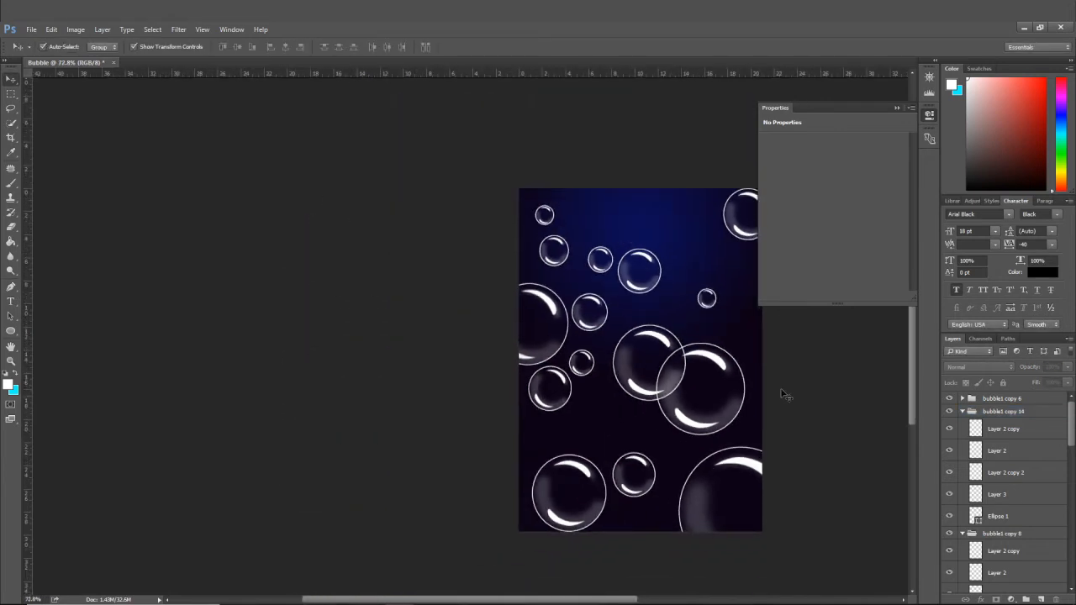
- Shift the larger of the two overlapping central bubbles slightly down, undoing the other trial moves
drag(653, 386, 639, 387)
key(ctrl+z)
drag(683, 265, 596, 243)
mouse_move(644, 377)
mouse_down()
mouse_move(657, 369)
mouse_move(639, 391)
mouse_up()
key(ctrl+z)
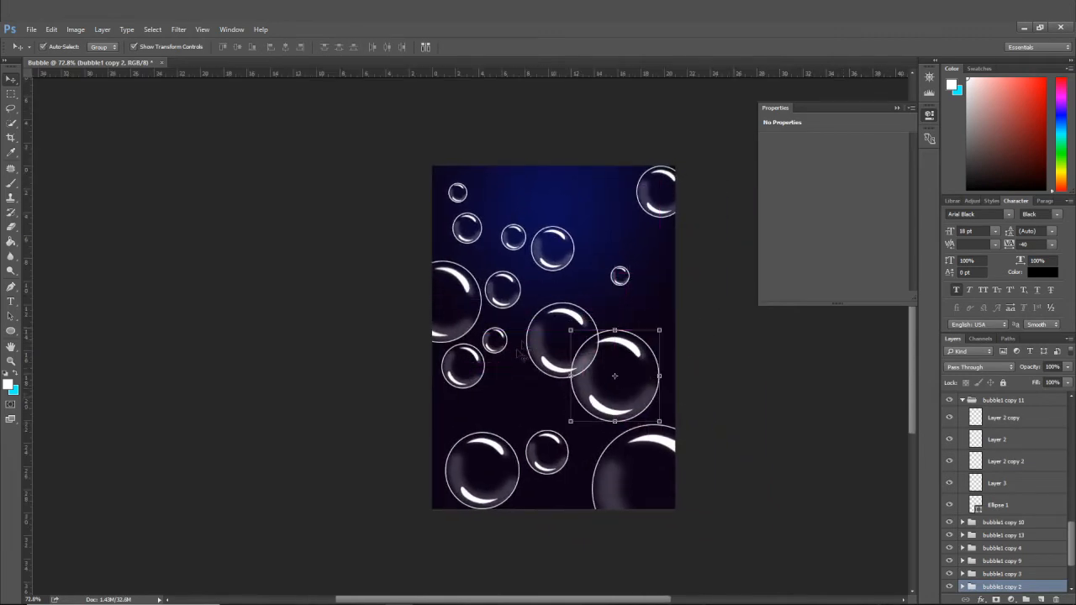
- Duplicate bubble1 copy 4 and bubble1 copy 11 together and place the copies above the small bottom bubble
click(516, 241)
shift+click(464, 237)
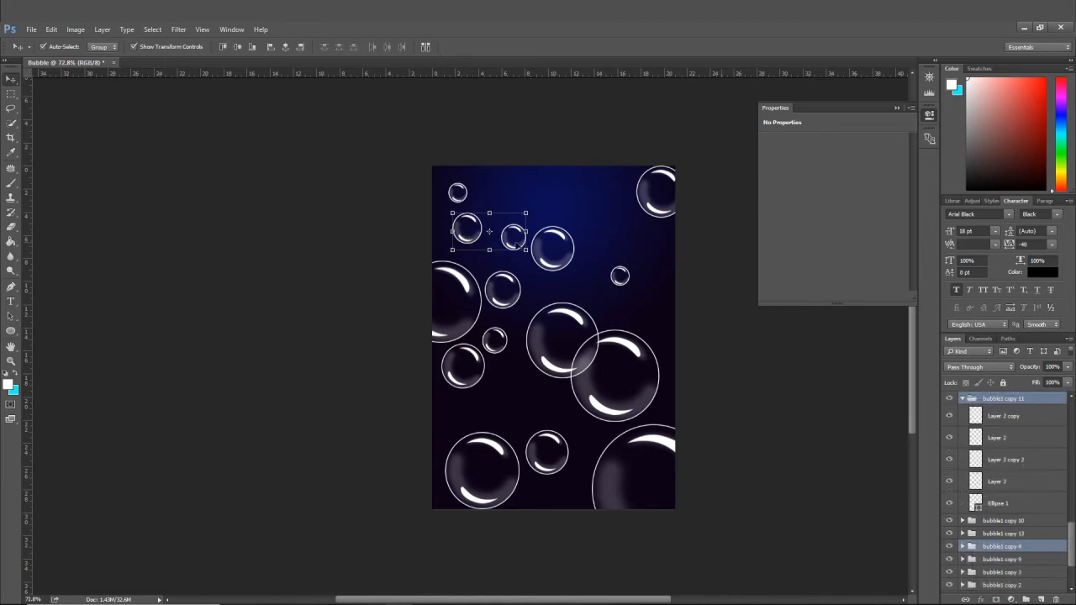
drag(513, 242, 526, 399)
- Shrink the two newly copied bubbles together to about 63%
click(719, 406)
shift+click(521, 400)
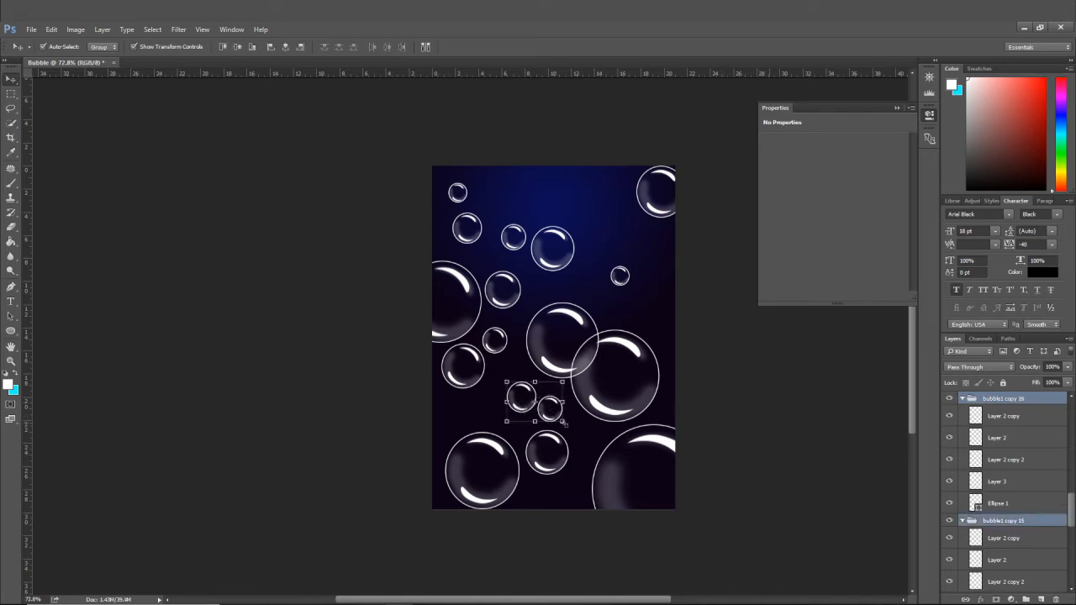
key(ctrl+t)
drag(564, 423, 552, 416)
key(v)
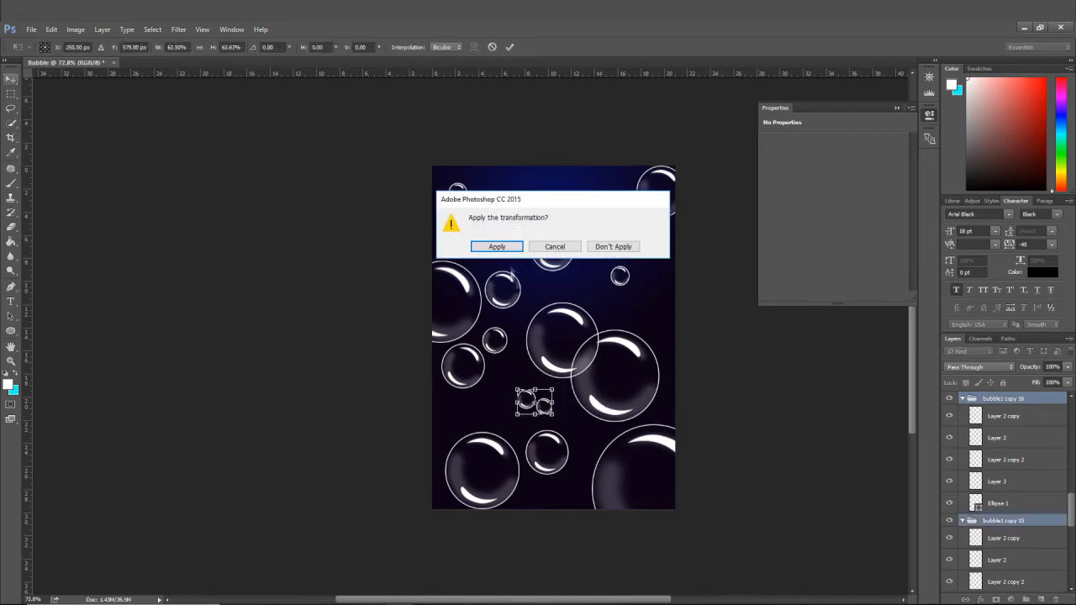
key(Return)
- Rearrange the tiny pair so the smaller bubble sits at the larger one's lower left
click(527, 400)
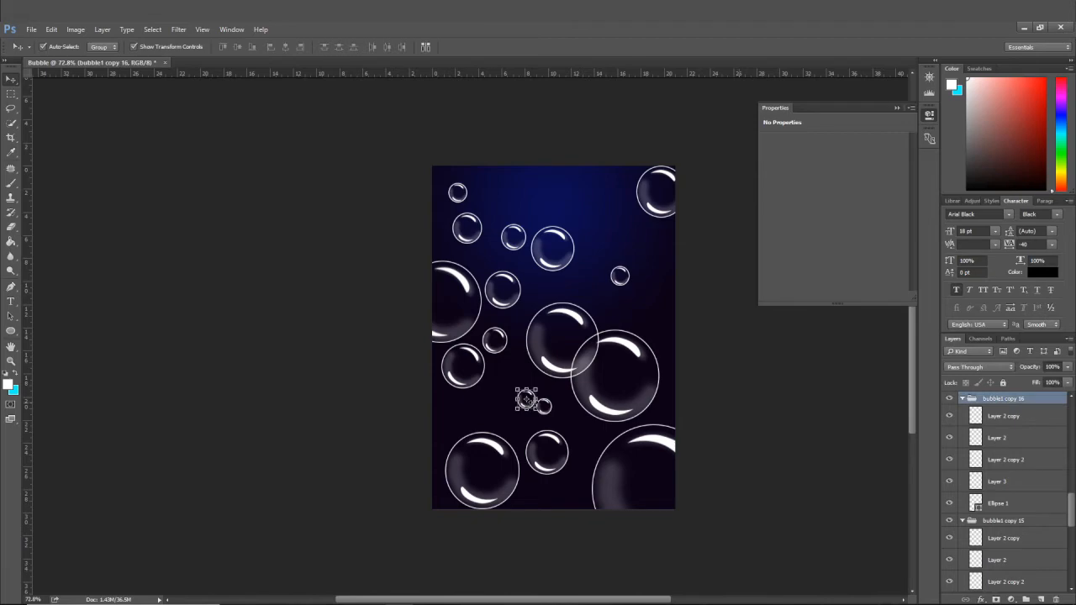
scroll(537, 414, up, 2)
drag(556, 419, 490, 435)
drag(520, 387, 519, 417)
scroll(519, 418, down, 4)
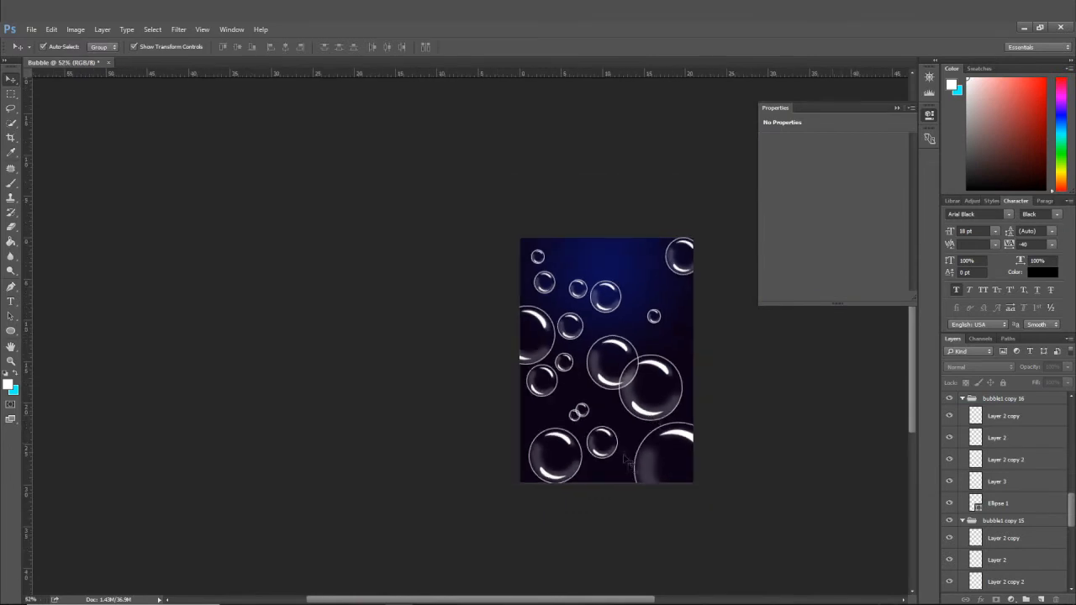
- Duplicate bubble1 copy 10, enlarge the copy and place it to the original's lower right near the canvas edge
click(656, 319)
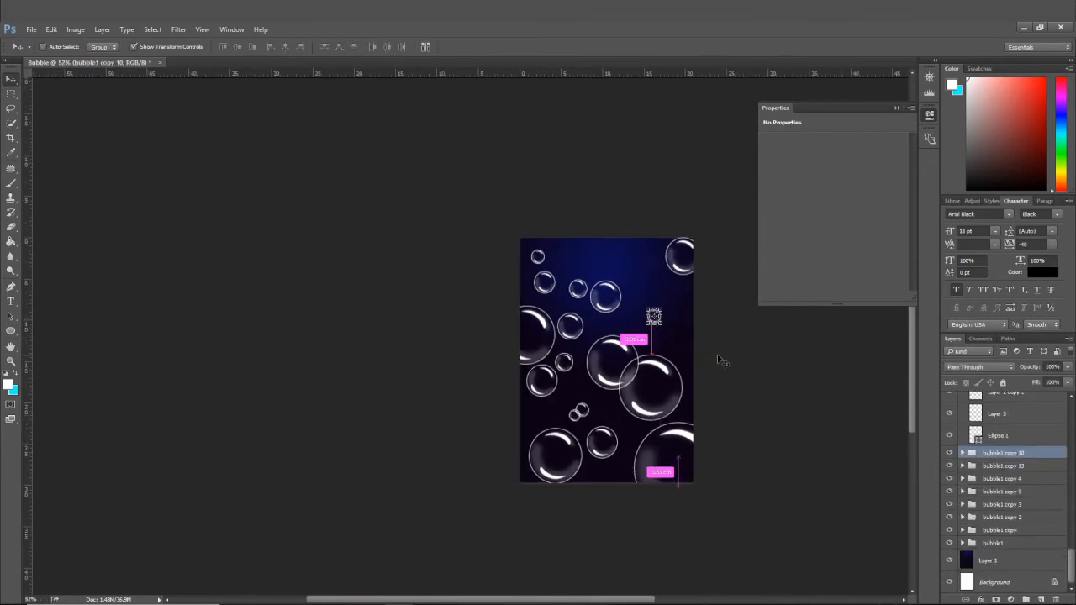
key(ctrl+j)
drag(661, 324, 695, 351)
click(10, 78)
click(494, 249)
- Move the upper-right bubble down and left so it lies fully inside the canvas, and deselect it
drag(679, 255, 665, 266)
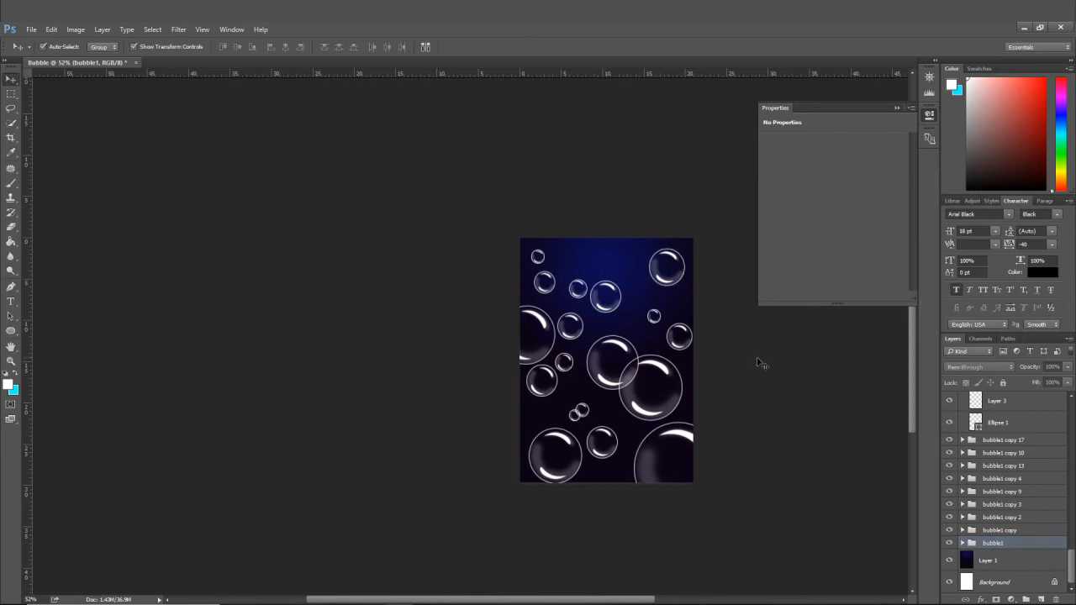
click(758, 360)
scroll(756, 363, down, 1)
- Duplicate bubble1 copy 9, shrink the copy to about 73% and place it at the original's lower right, overlapping the bottom canvas edge
scroll(754, 370, up, 3)
drag(724, 417, 690, 363)
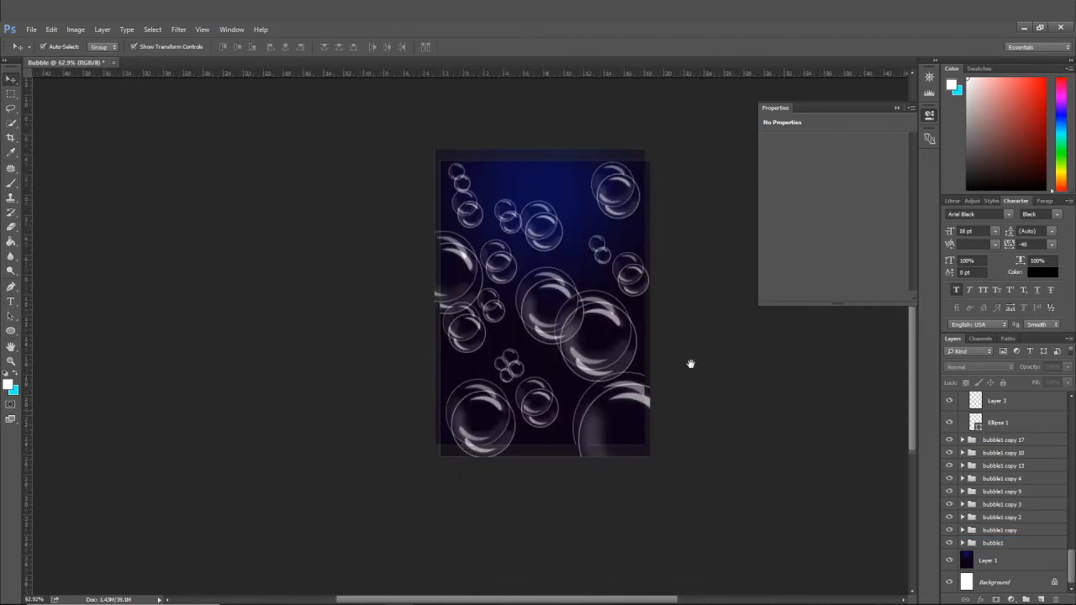
drag(535, 397, 562, 443)
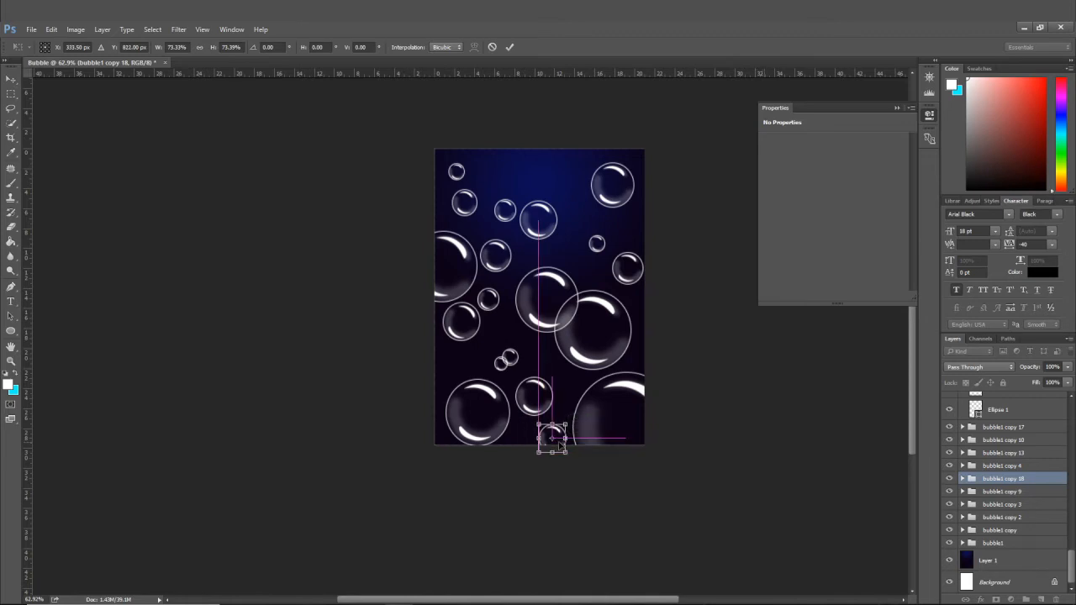
click(487, 365)
- Duplicate the tiny bubble1 copy 15 and place the copy near the canvas bottom, between the large lower-left bubble and the newest small one
click(497, 247)
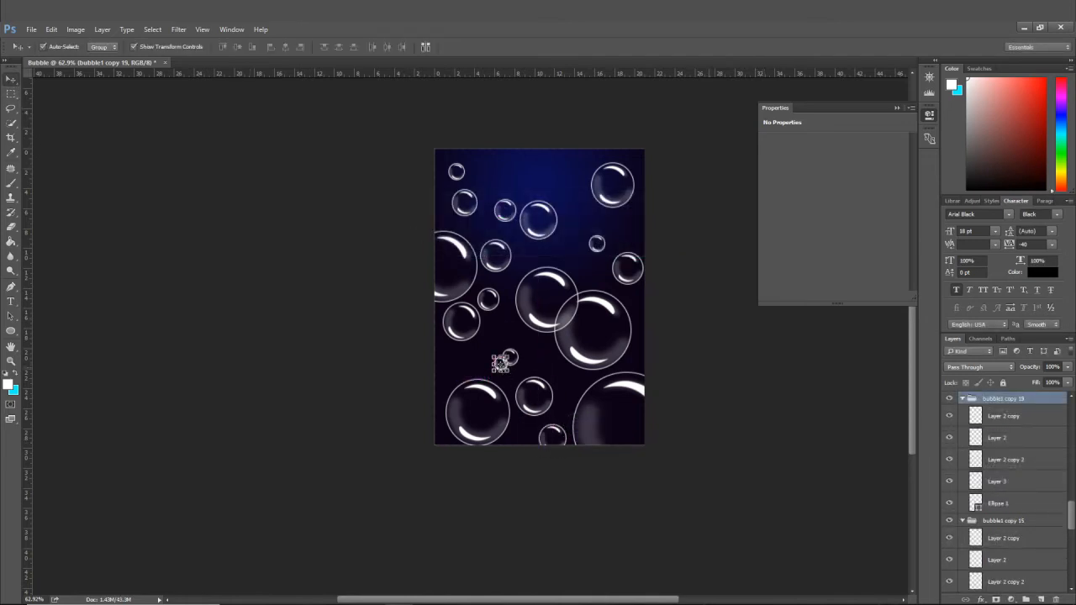
scroll(500, 364, up, 5)
drag(502, 364, 537, 487)
click(153, 187)
scroll(185, 188, down, 6)
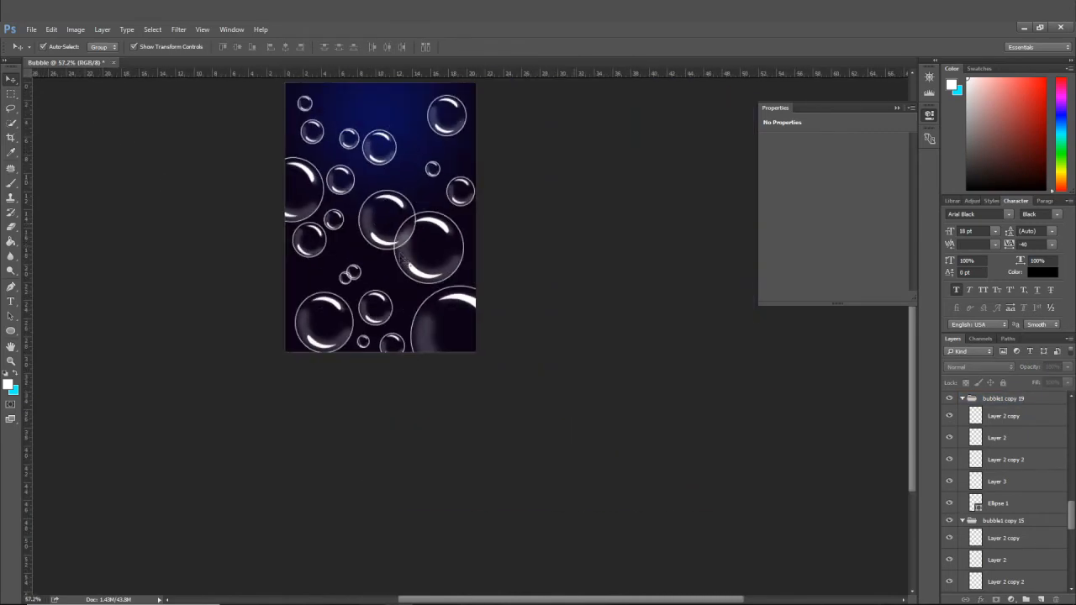
scroll(401, 259, up, 2)
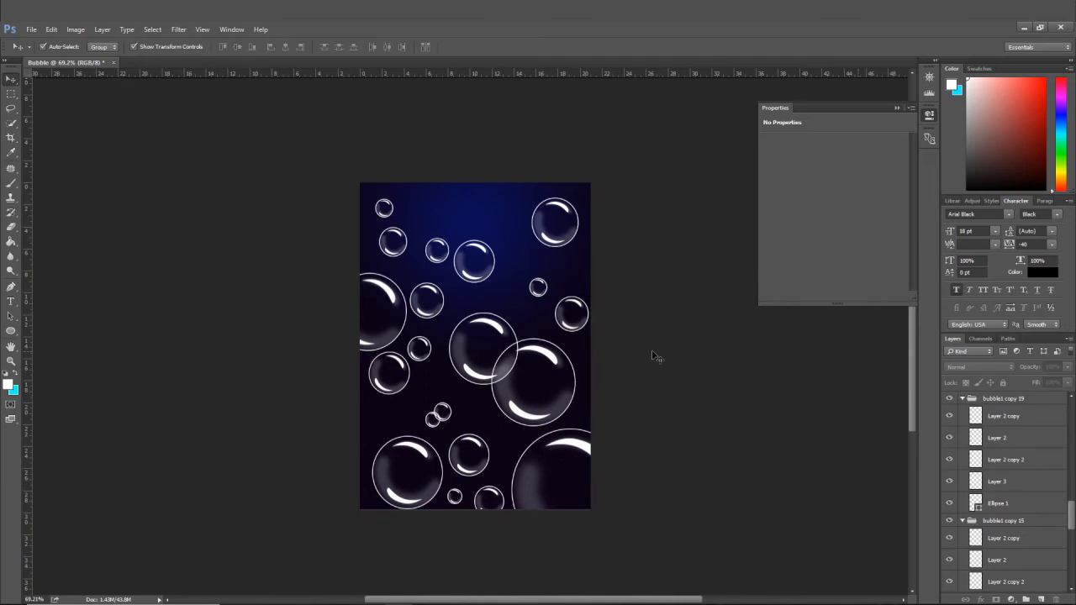
- Select the lower bubble groups one after another, from bubble1 up to bubble1 copy 9, to identify which bubble each contains
click(563, 382)
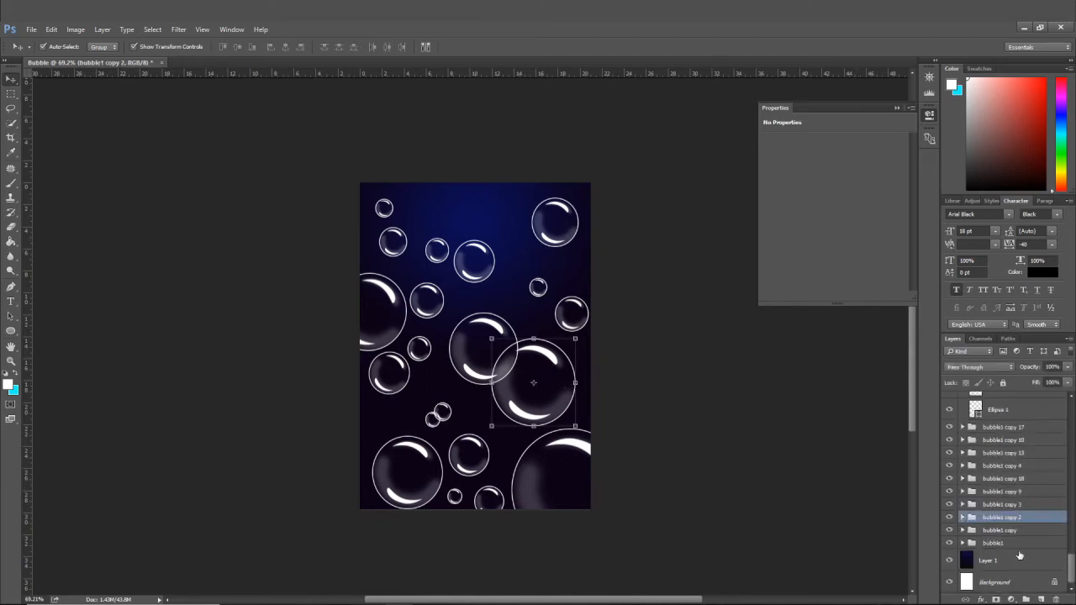
click(1023, 543)
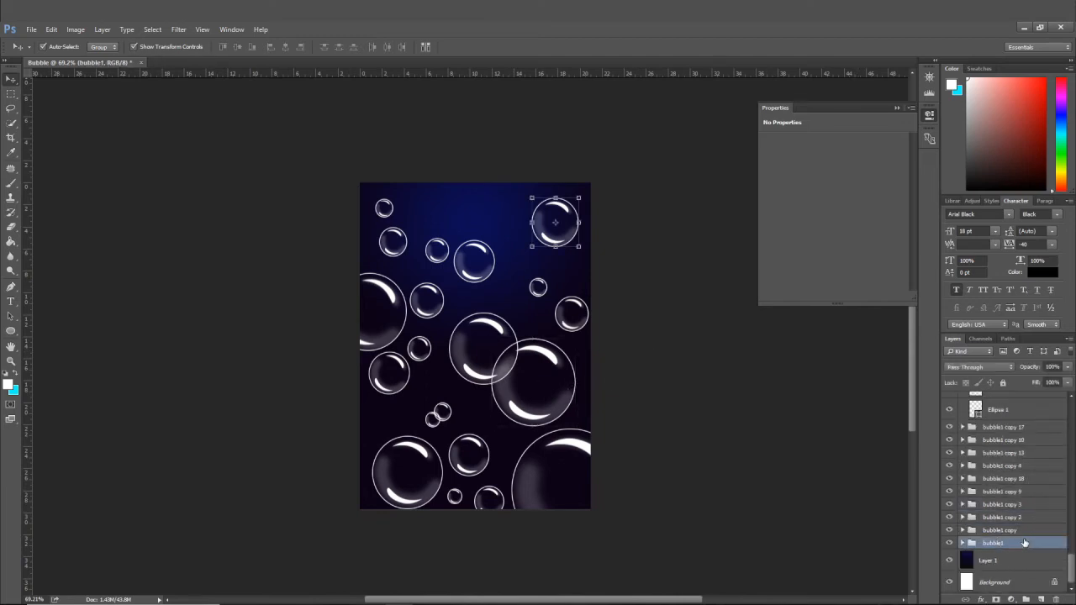
click(1028, 531)
click(1016, 544)
click(1021, 531)
click(1025, 517)
click(1028, 505)
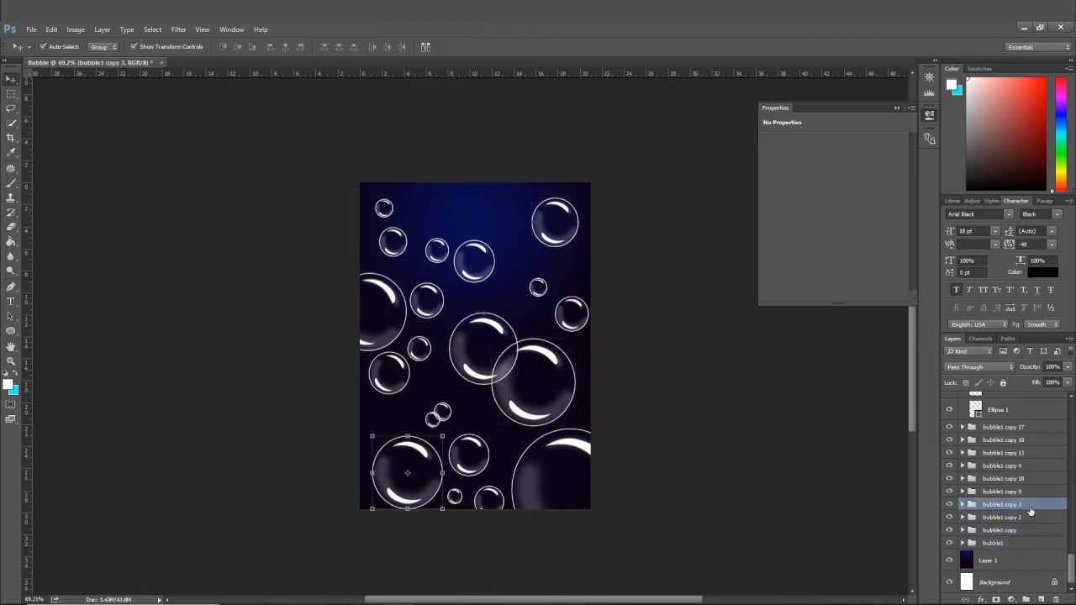
click(1026, 492)
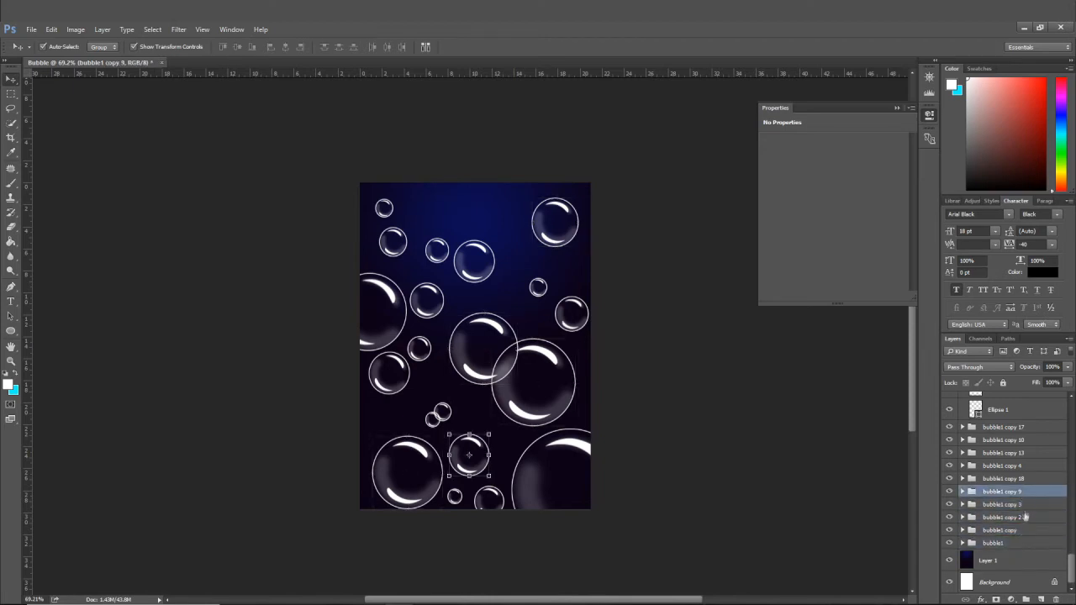
- Reduce the opacity of bubble1 copy 17 to about 45% and of bubble1 copy 10 to 69%
click(1029, 428)
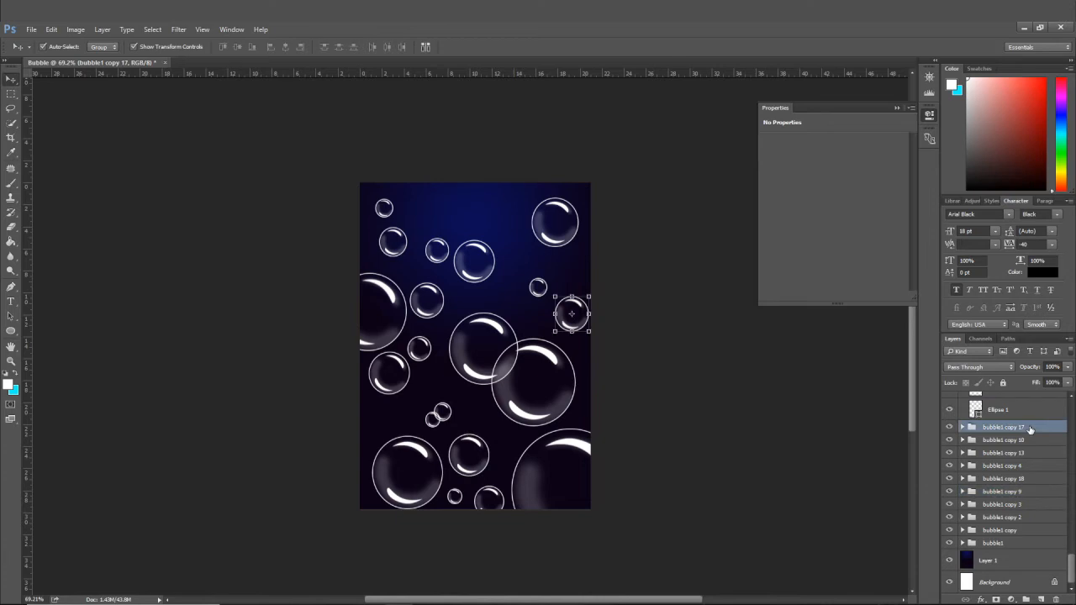
click(1069, 368)
drag(1061, 380, 1046, 382)
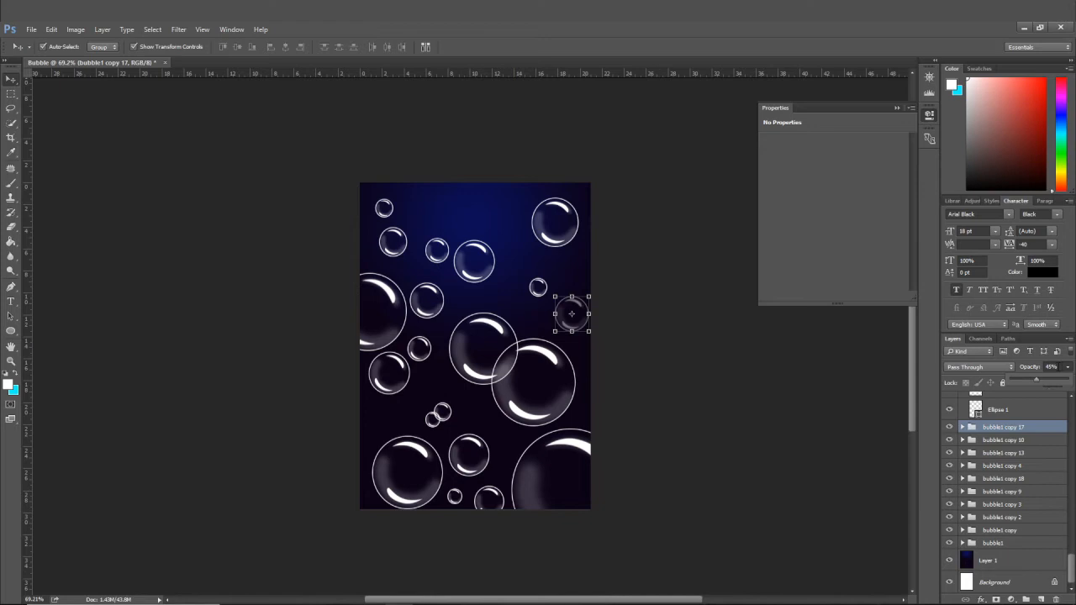
click(1035, 439)
click(1068, 368)
drag(1060, 380, 1046, 383)
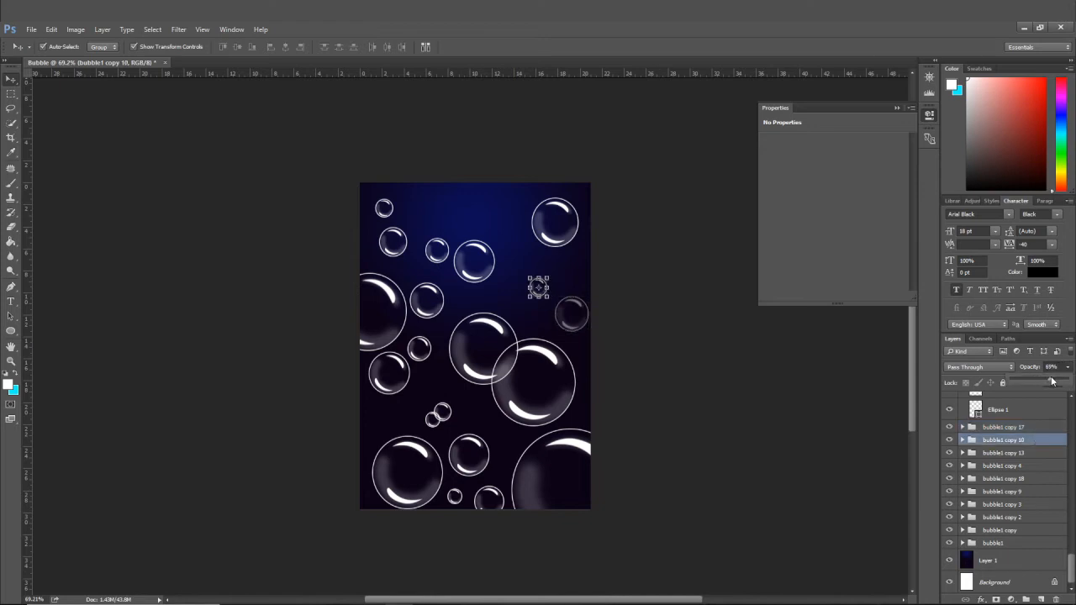
- Reduce the opacity of bubble1 copy 13 to 53% and of bubble1 copy 4 to 25%
click(1036, 453)
click(1068, 368)
drag(1060, 380, 1041, 382)
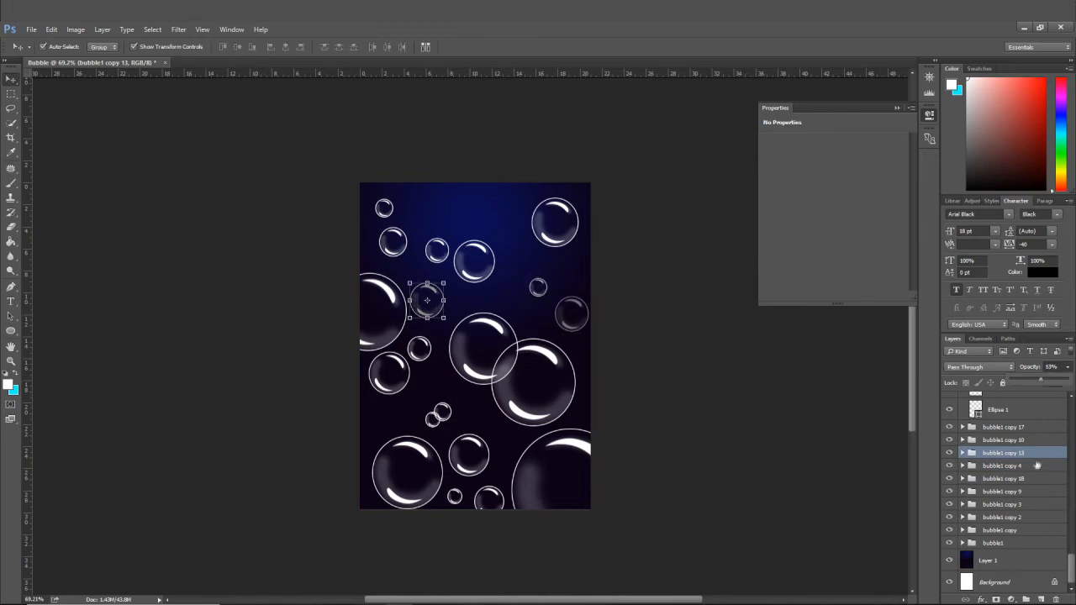
click(1037, 465)
click(1068, 367)
drag(1061, 382, 1020, 383)
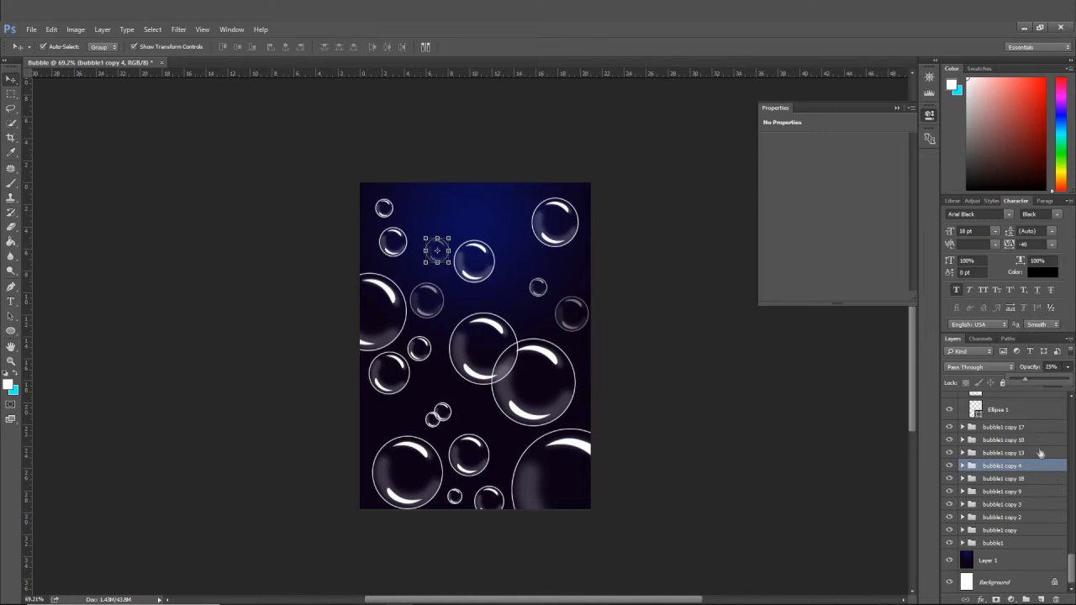
- Set the opacity of bubble1 copy 18 to 41% and of bubble1 copy to 83%
click(1035, 479)
click(1067, 368)
drag(1064, 382, 1042, 382)
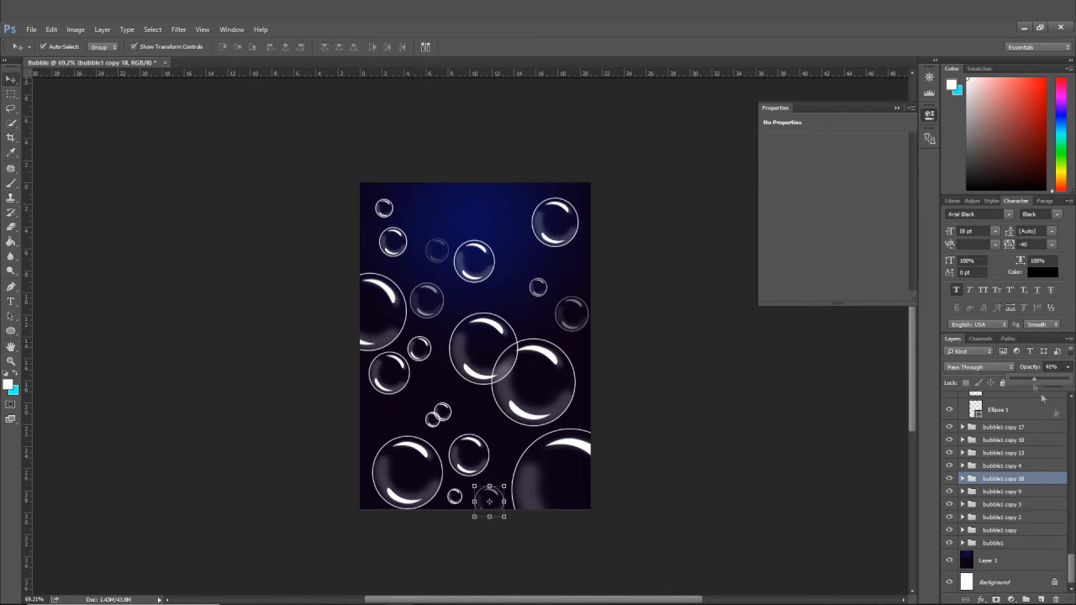
click(1030, 505)
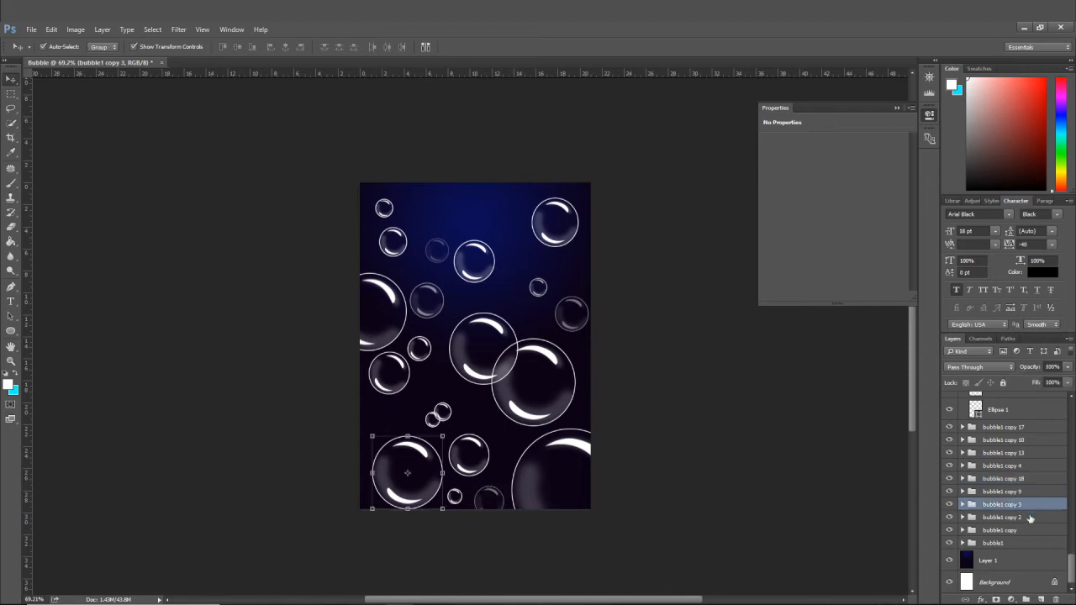
click(1030, 518)
click(1026, 528)
click(1067, 367)
drag(1059, 381, 1054, 382)
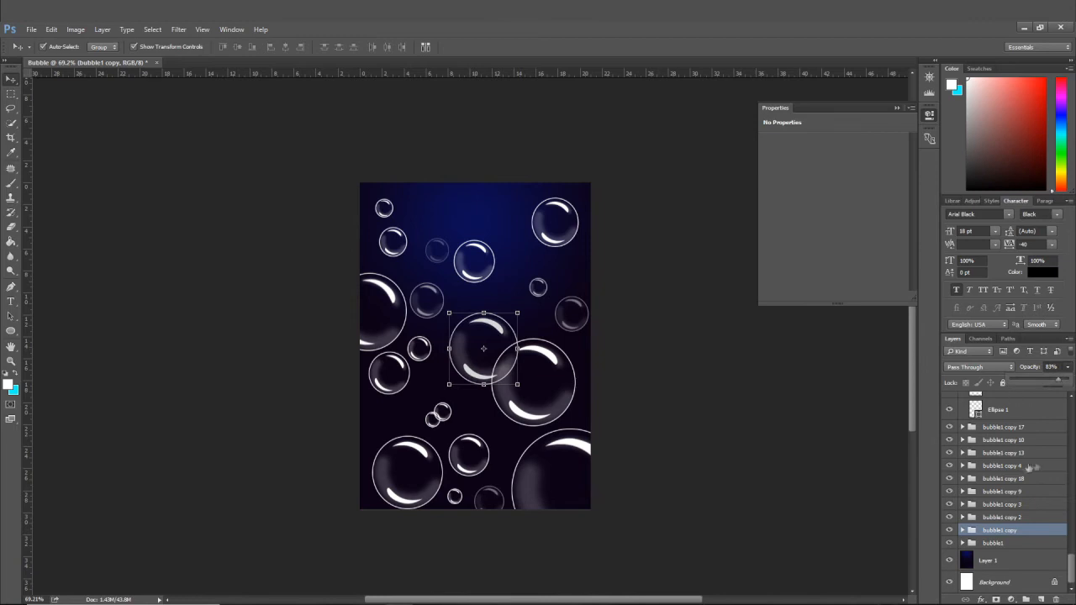
- Go through the bubble groups from bubble1 copy 17 down and slightly reduce the opacity of bubble1 copy 9
click(1027, 542)
click(1033, 427)
click(1036, 452)
click(1037, 441)
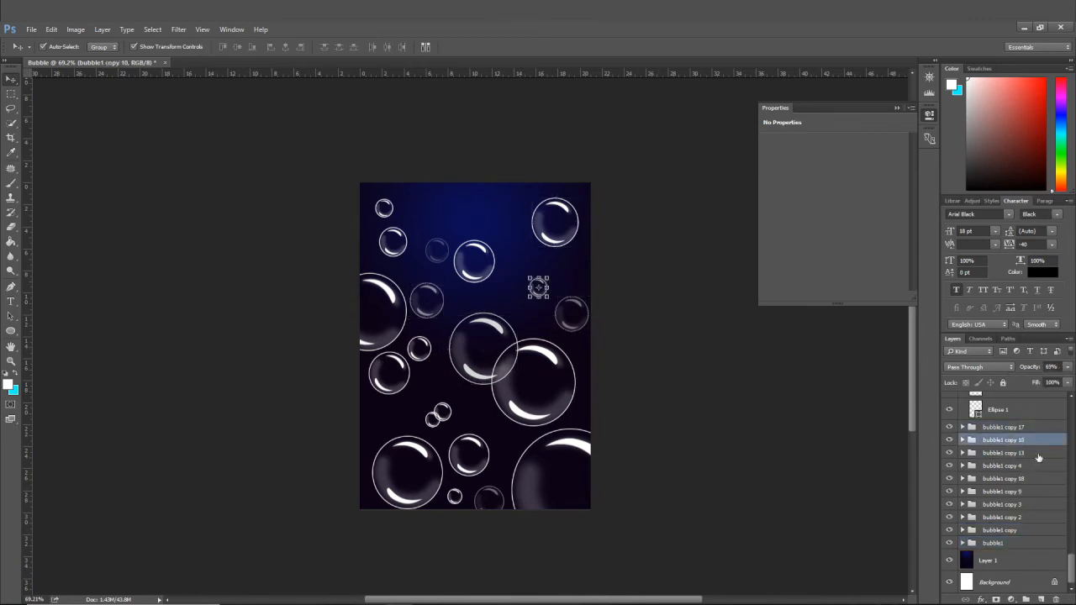
click(1039, 454)
click(1038, 465)
click(1036, 477)
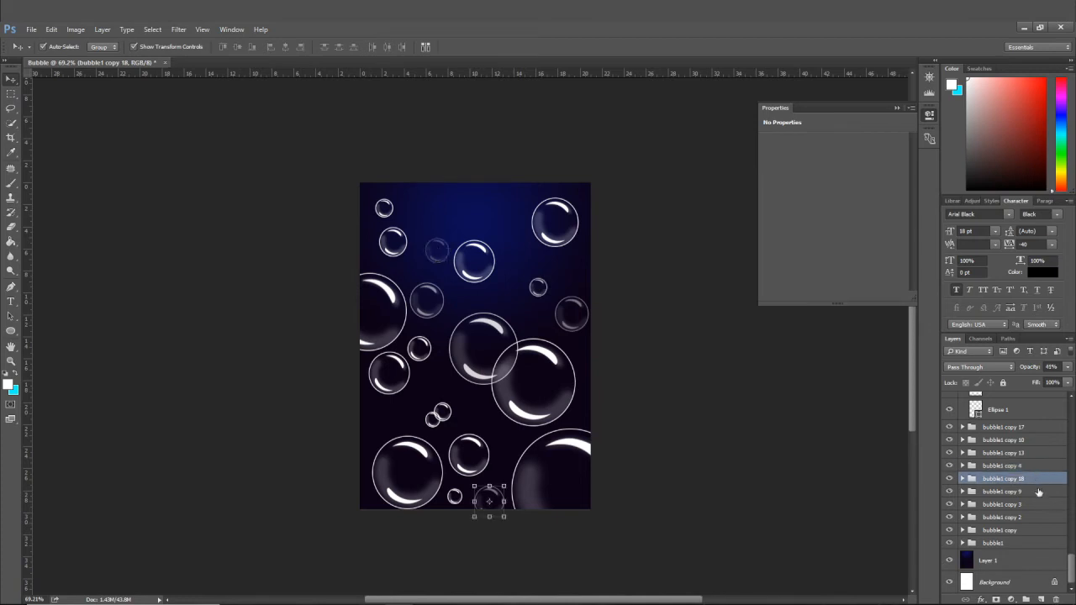
click(1038, 493)
click(1067, 366)
drag(1064, 382, 1056, 383)
- Reduce the opacity of bubble1 copy 8, the bubble below the large one at the left canvas edge, to about 73%
click(1040, 503)
click(1028, 518)
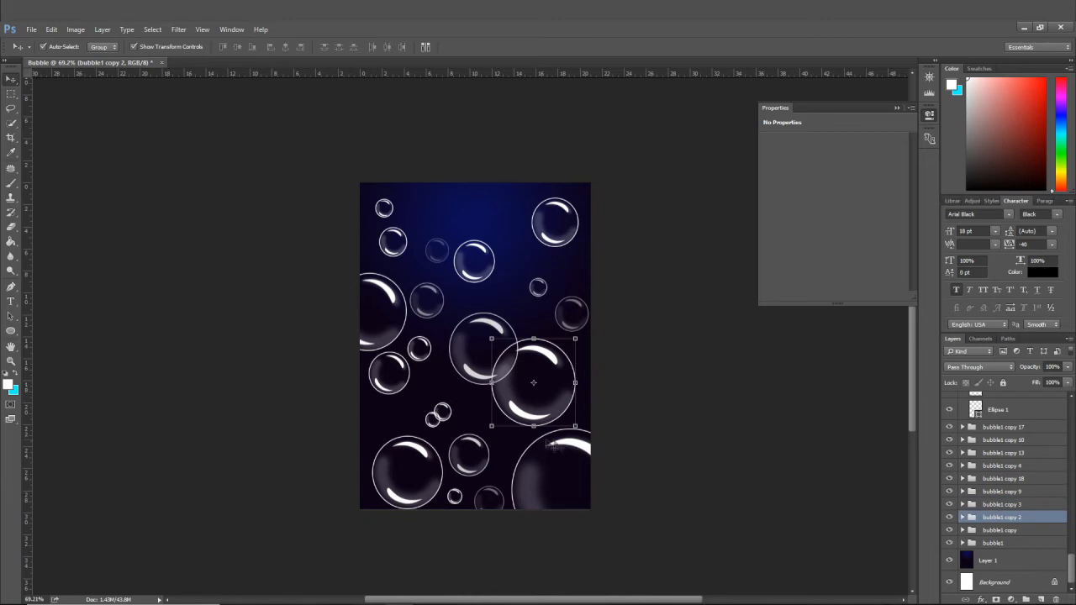
click(406, 371)
click(1068, 368)
drag(1064, 384, 1051, 384)
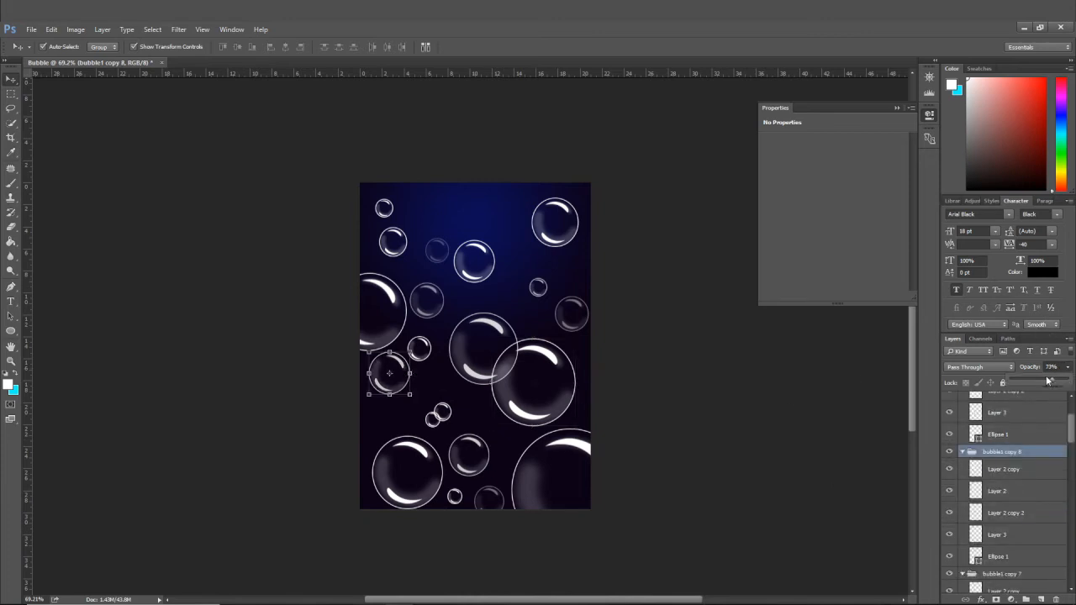
- Collapse the groups bubble1 copy 16, 19, 15 and 11, and lower the opacity of bubble1 copy 15
click(443, 412)
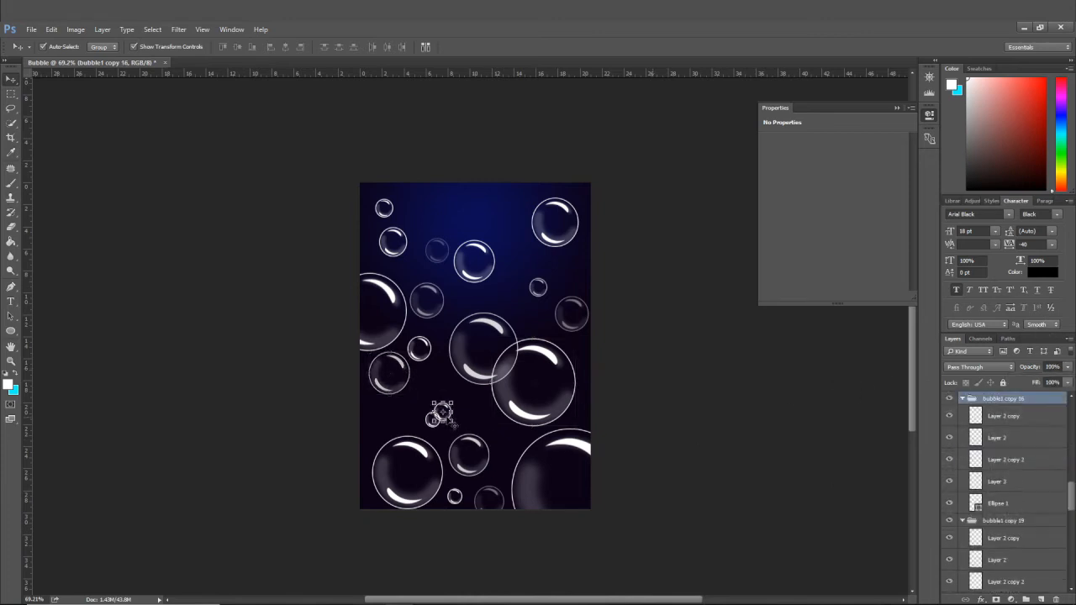
click(962, 398)
click(962, 411)
click(964, 424)
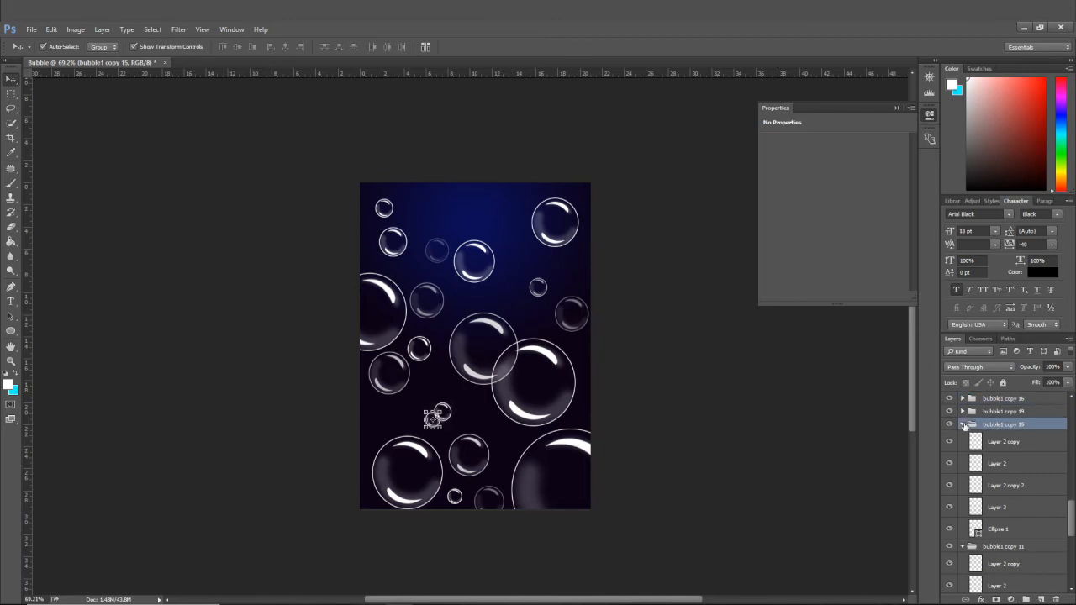
click(964, 425)
click(962, 437)
click(1068, 367)
- Select the groups from bubble1 copy 19 down to bubble1 copy 18 in turn to check their bubbles and opacities
click(1042, 413)
click(1042, 412)
click(1034, 427)
click(1031, 440)
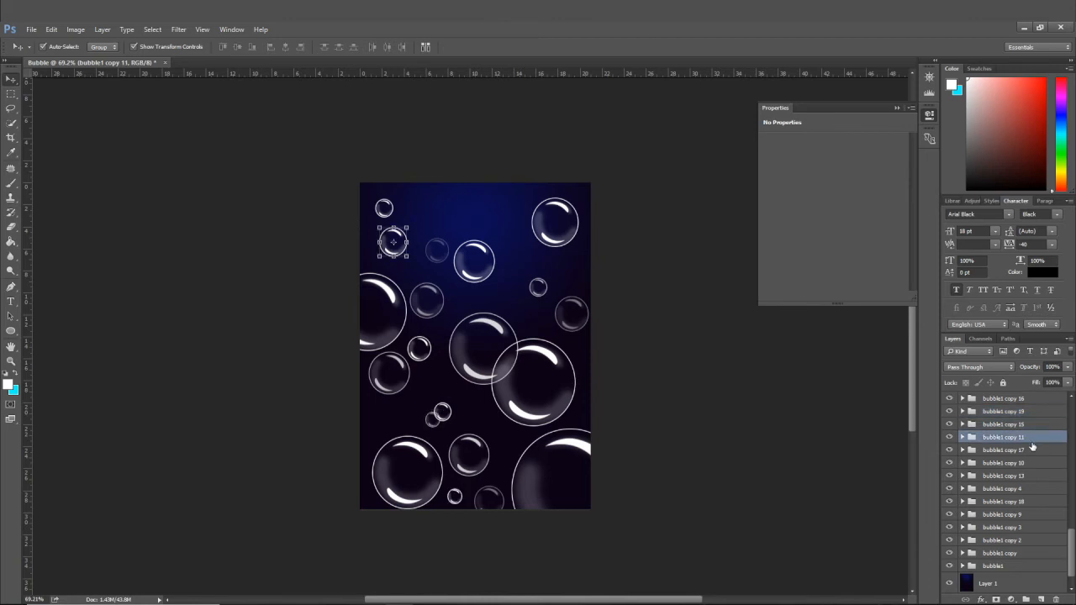
click(1031, 462)
click(1031, 476)
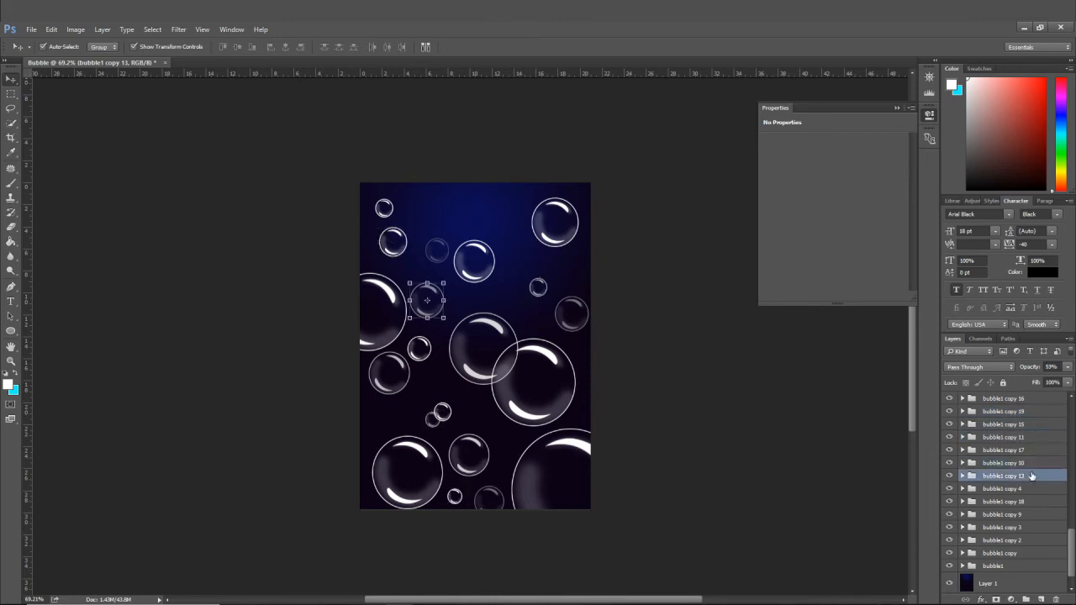
click(1035, 489)
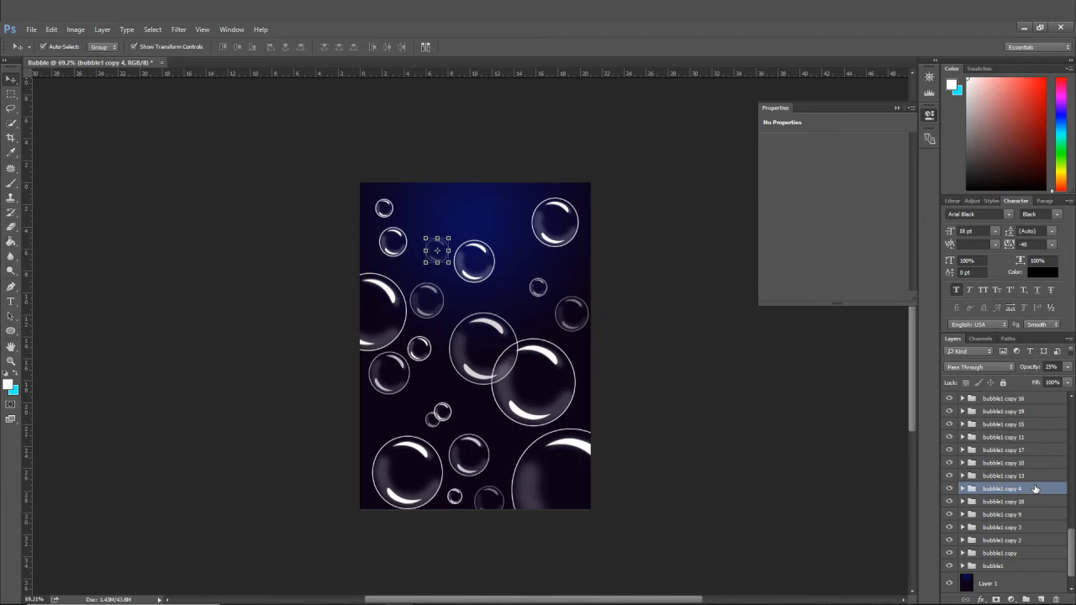
click(1030, 501)
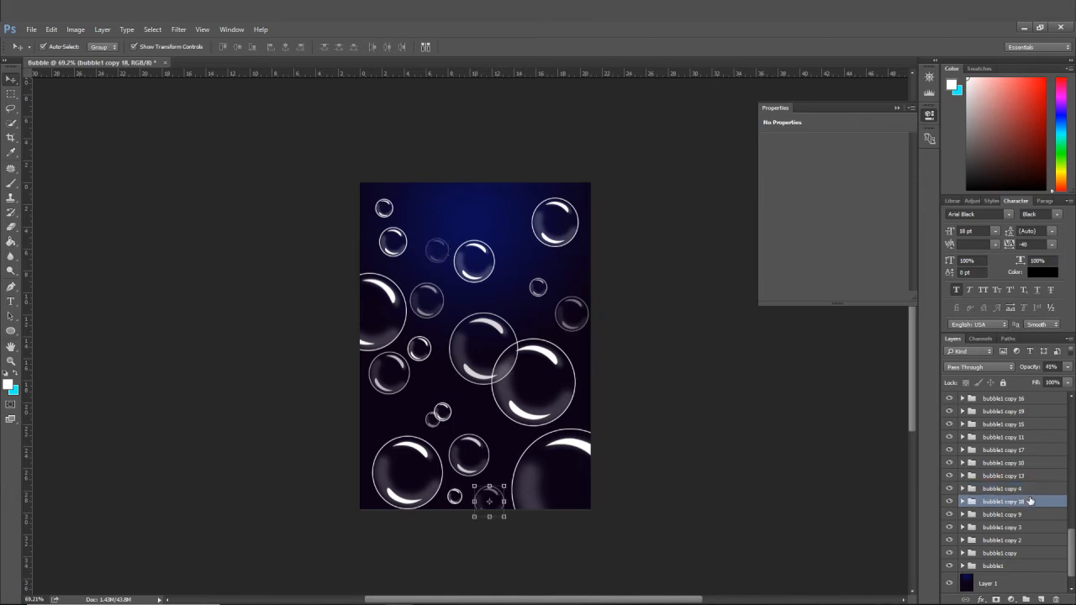
- Set the opacity of the tiny bubble1 copy 15 to 56% and deselect it
click(434, 419)
click(1067, 367)
drag(1036, 380, 1044, 382)
click(725, 387)
scroll(714, 395, down, 3)
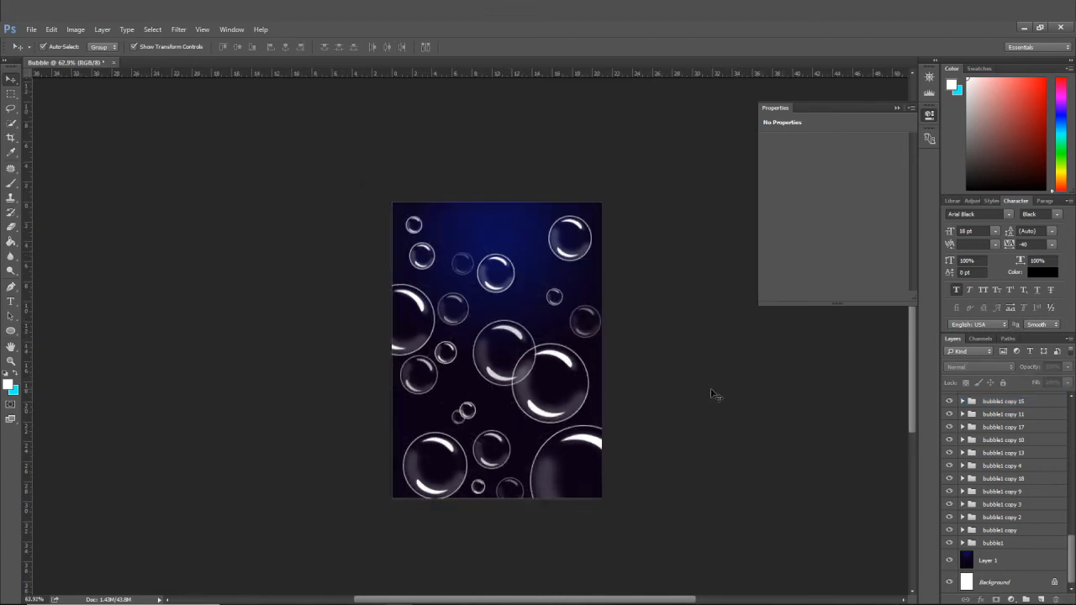
scroll(714, 395, up, 1)
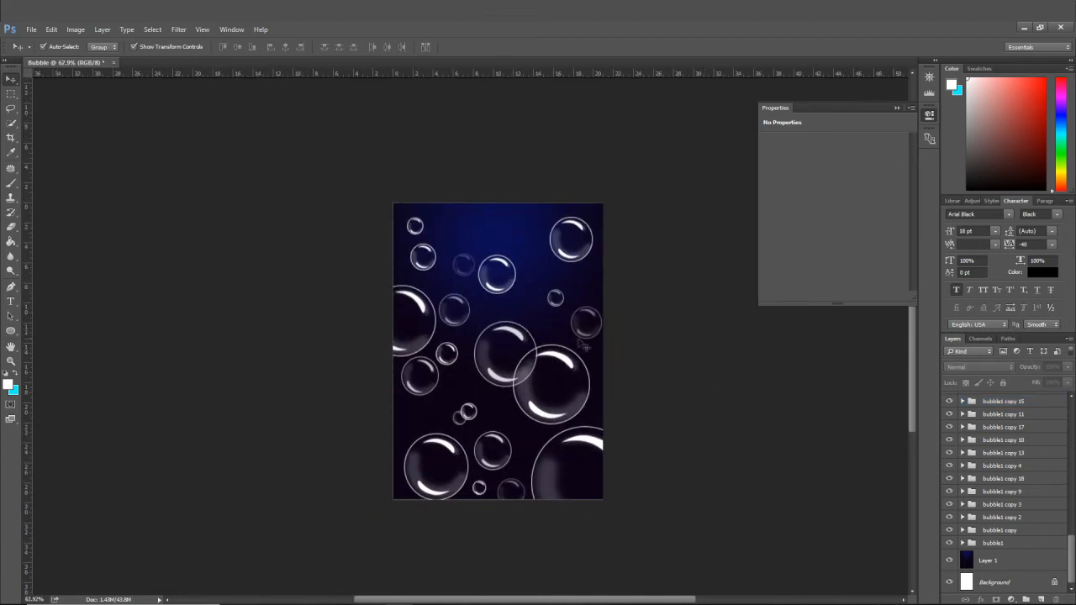
scroll(627, 345, down, 3)
scroll(588, 318, up, 5)
- Collapse all the remaining expanded bubble groups in the layer list, up to bubble1 copy 14
click(439, 428)
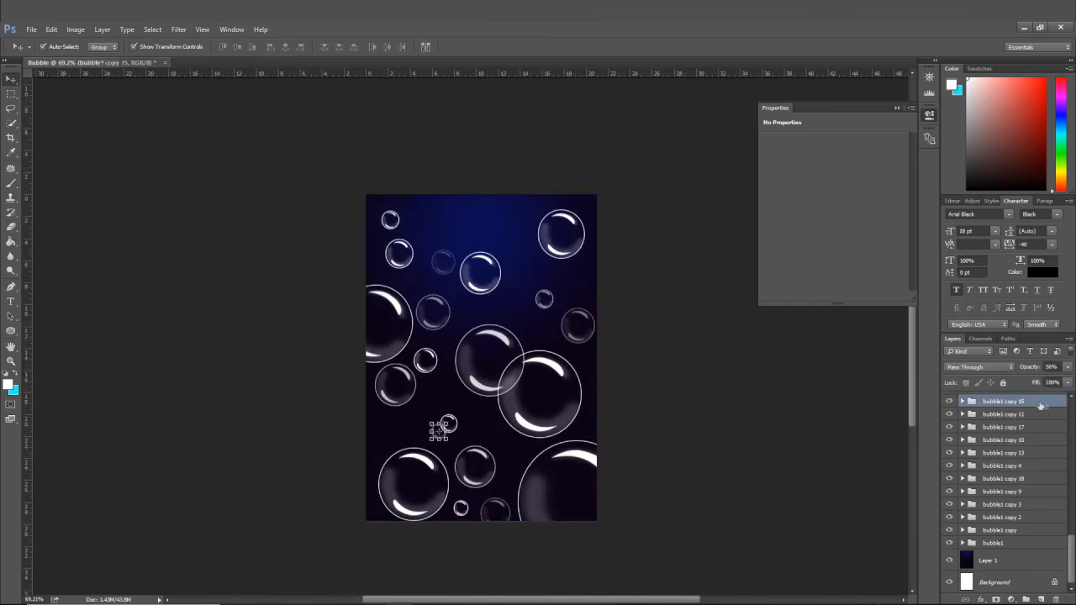
scroll(1039, 425, up, 2)
click(962, 459)
scroll(983, 455, up, 3)
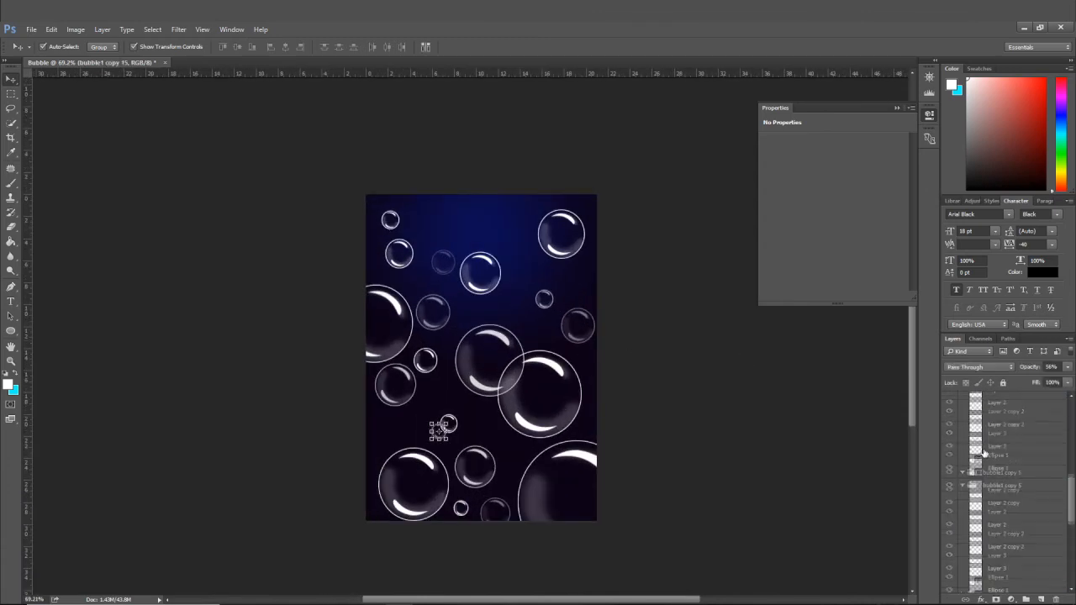
click(964, 485)
scroll(981, 466, up, 1)
scroll(981, 462, up, 1)
click(962, 447)
scroll(970, 420, up, 2)
click(962, 434)
scroll(988, 447, up, 2)
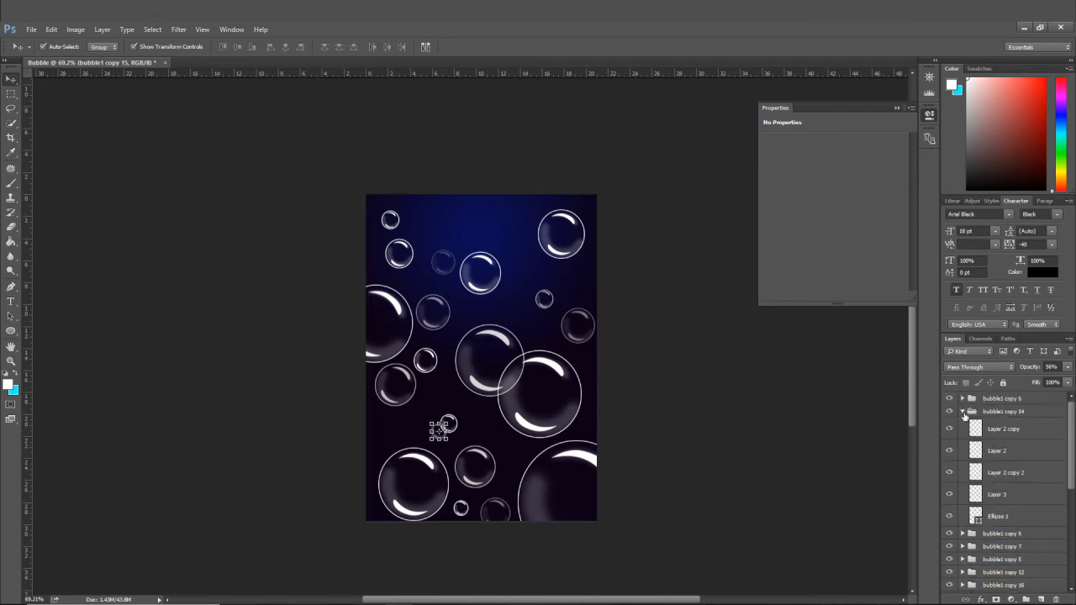
click(964, 412)
- Select all the bubble groups down to bubble1 and put them together into one group
scroll(1042, 477, down, 3)
shift+click(1015, 544)
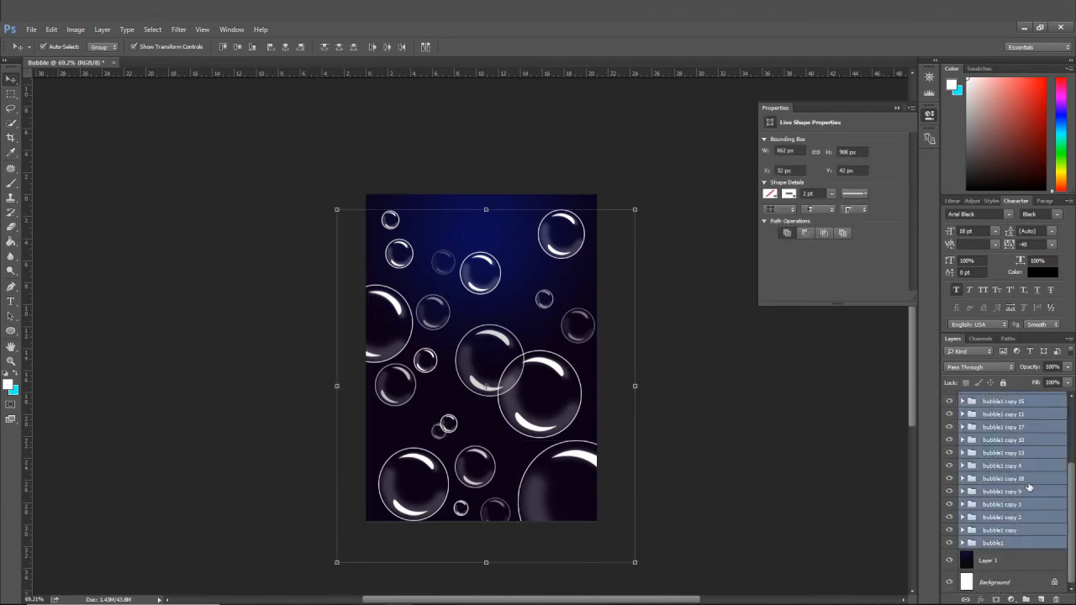
drag(1027, 499, 1025, 598)
- Duplicate the grouped bubbles, hide the original Group 1 and merge the duplicate group into a single layer
key(ctrl+j)
click(949, 411)
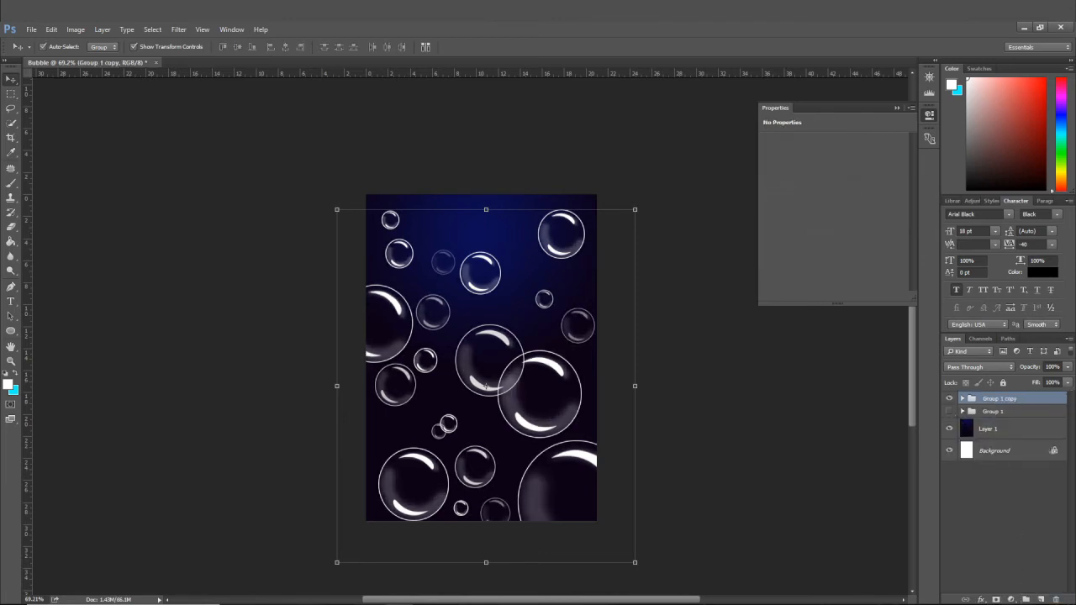
right_click(1039, 400)
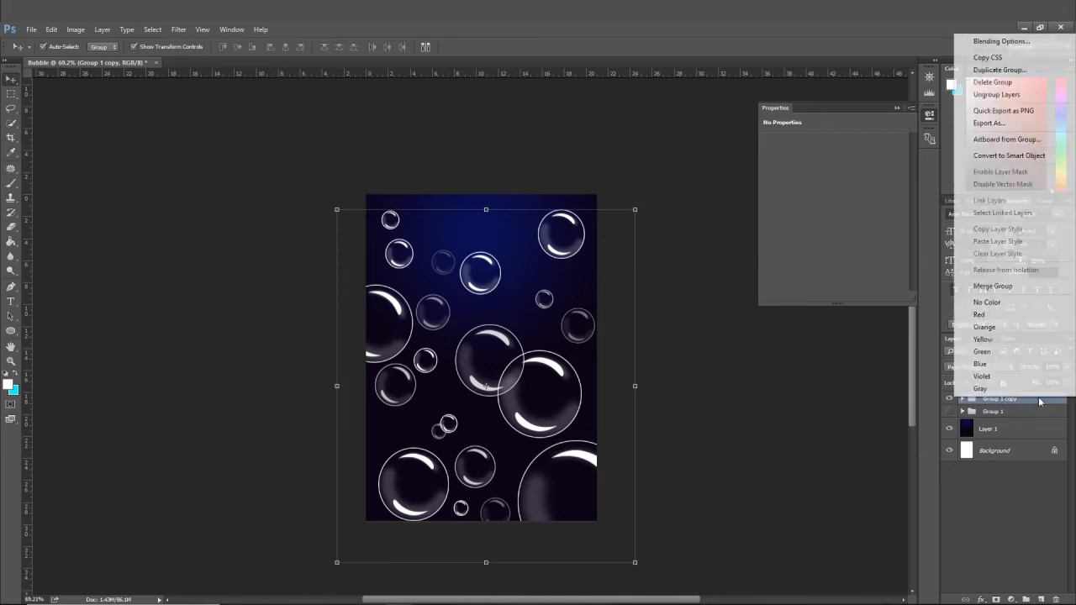
click(1004, 285)
- Start an Iris Blur on the merged bubble layer and stretch its ellipse to the canvas width and slightly taller
click(178, 29)
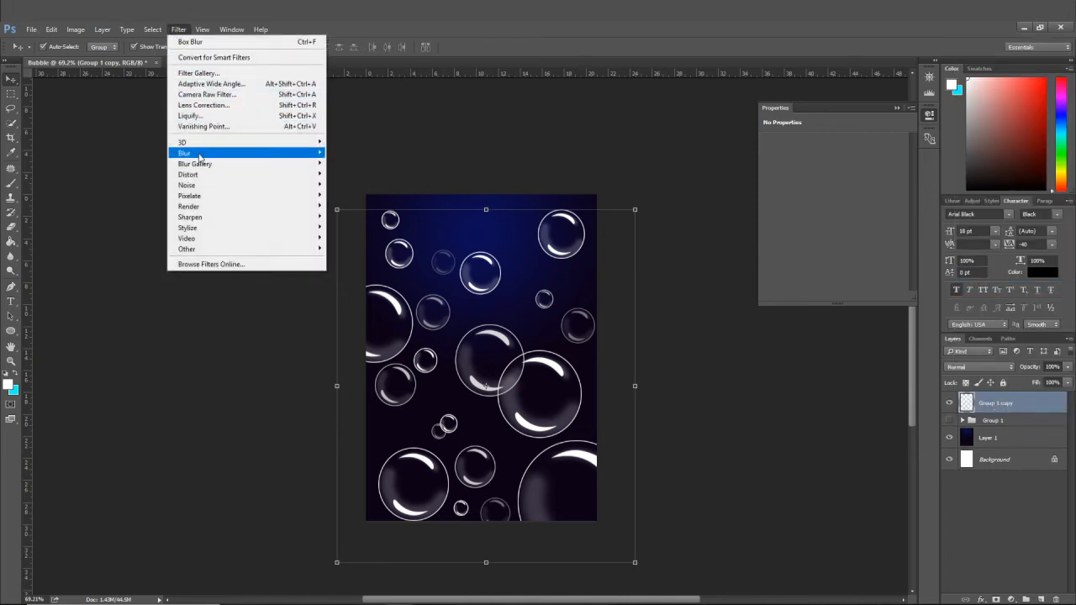
click(346, 172)
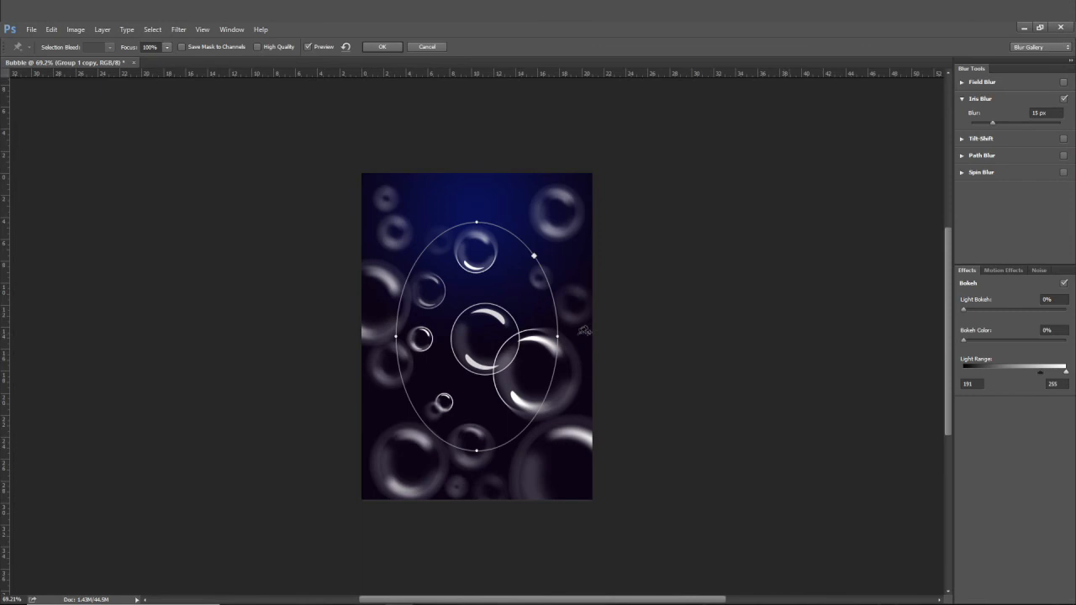
drag(552, 335, 598, 336)
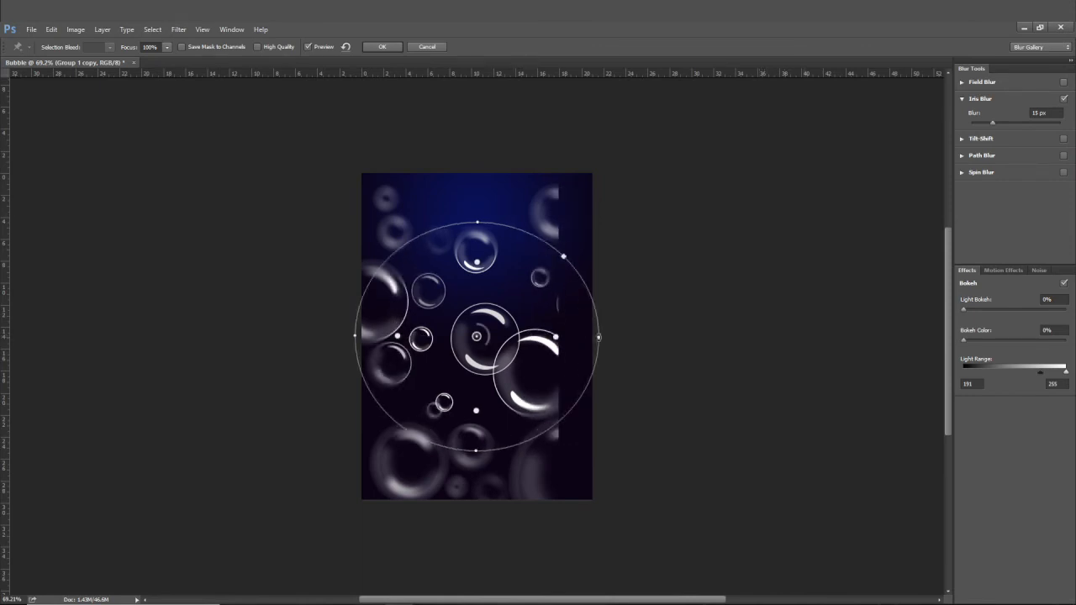
drag(478, 222, 478, 204)
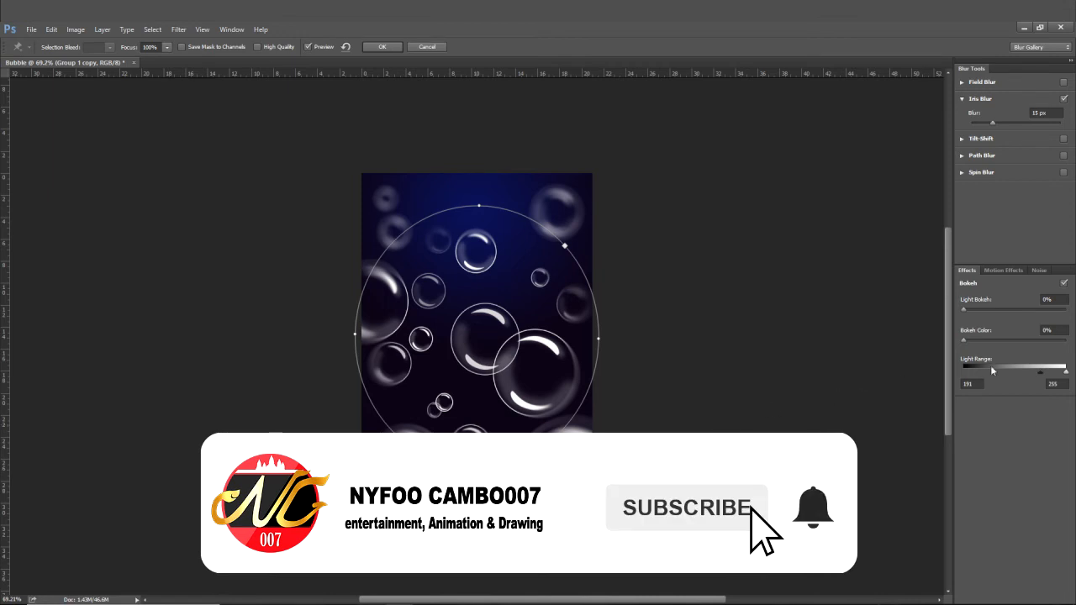
- Move the iris to the overlap of the two large central bubbles, enlarge its ellipse and tighten the sharp zone around them
drag(476, 337, 511, 355)
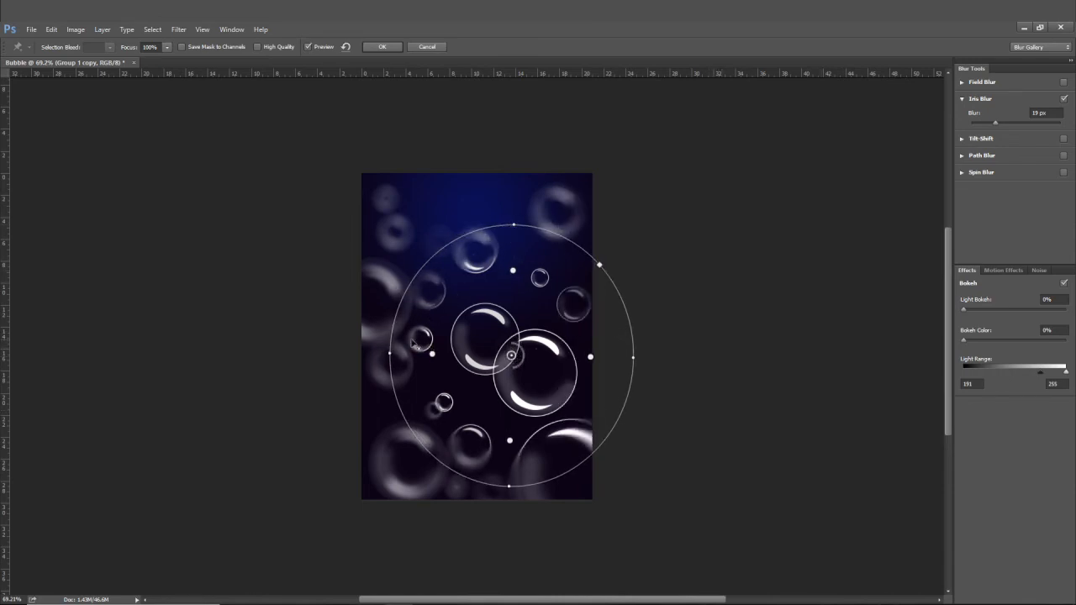
drag(388, 352, 372, 348)
drag(518, 225, 519, 204)
drag(518, 365, 509, 337)
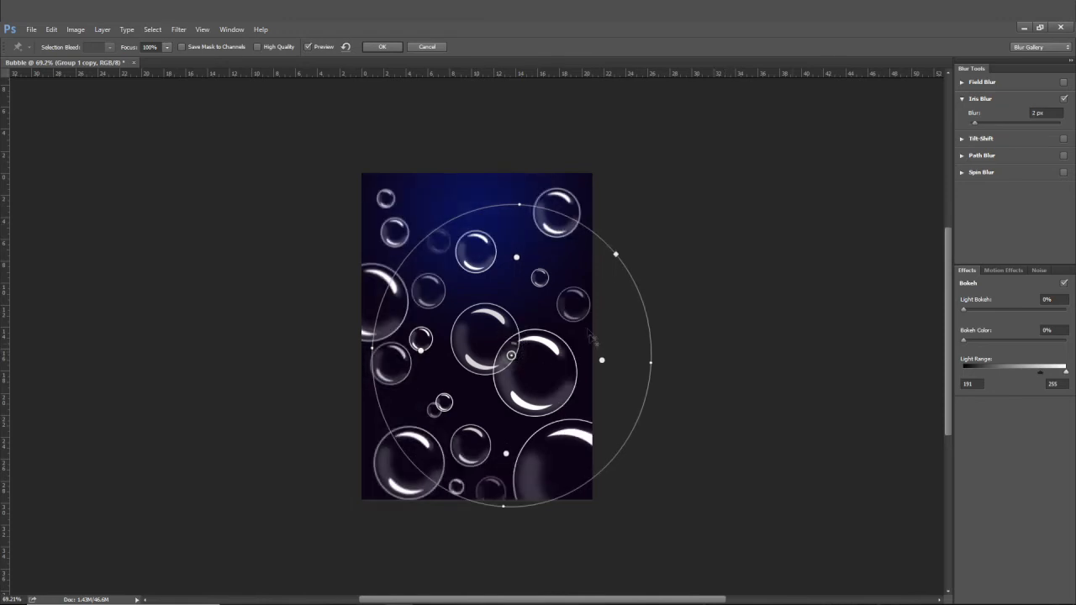
mouse_move(600, 359)
mouse_down()
mouse_move(538, 361)
mouse_move(546, 358)
mouse_up()
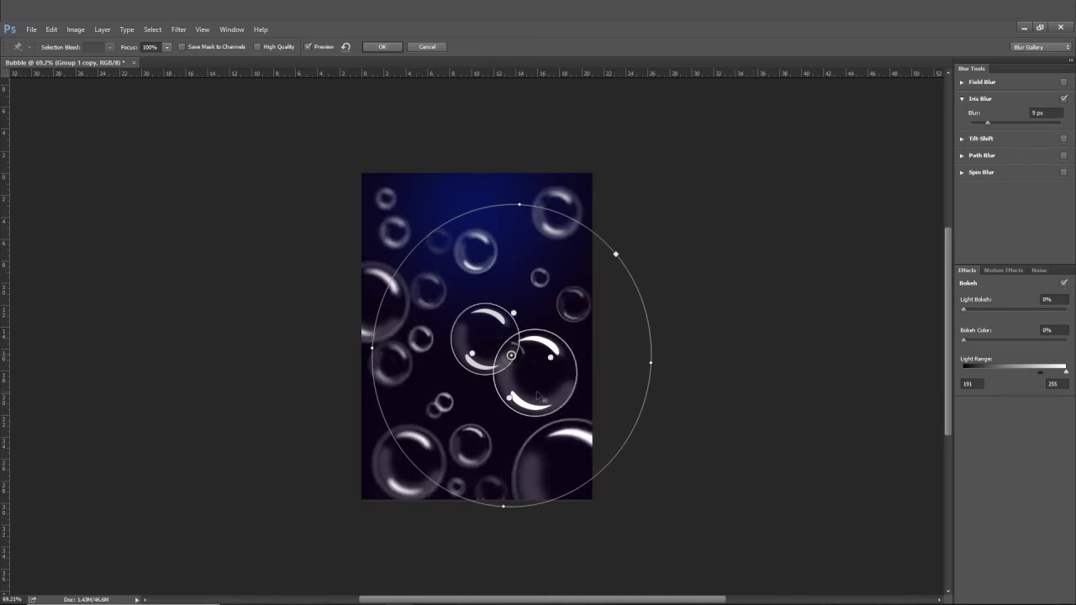
drag(510, 327, 517, 309)
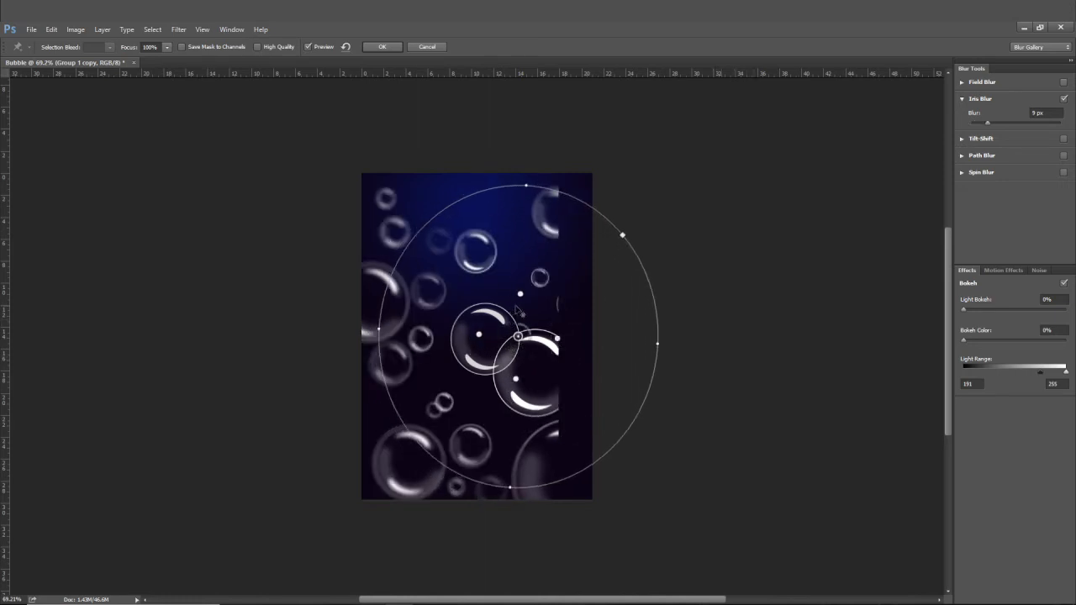
- Set the Iris Blur amount to 18 px
drag(987, 122, 997, 120)
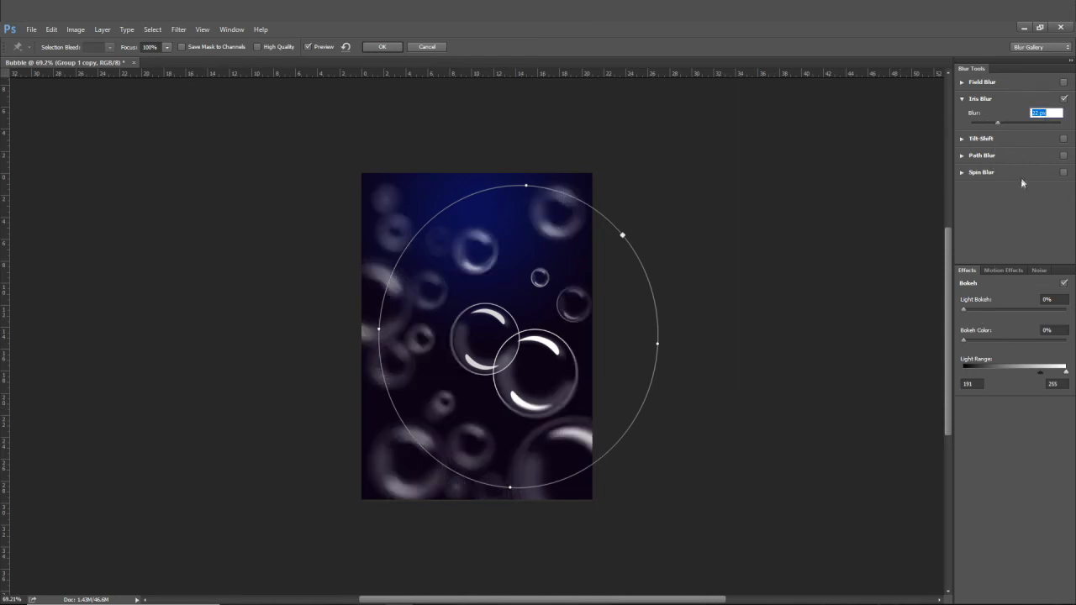
key(Down)
key(Down)
key(Down)
key(Down)
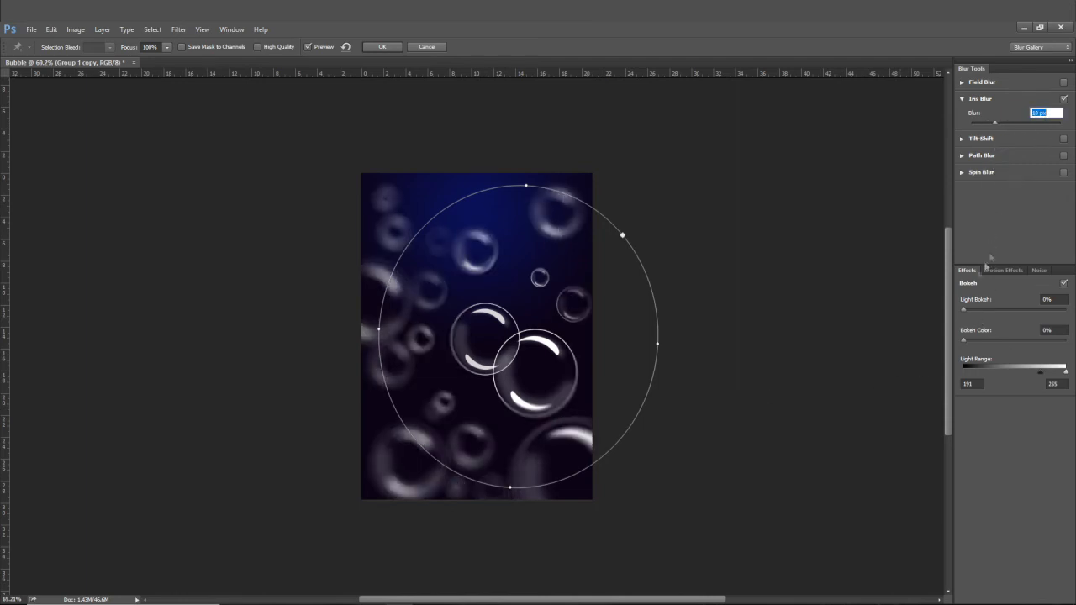
- Set the light bokeh to 7%, the bokeh color to 5% and the lower light range limit to 150
click(971, 310)
click(969, 340)
drag(1045, 375, 1022, 370)
- Add a second iris outside the canvas, slightly enlarge the main iris's sharp zone and apply the blur
click(653, 199)
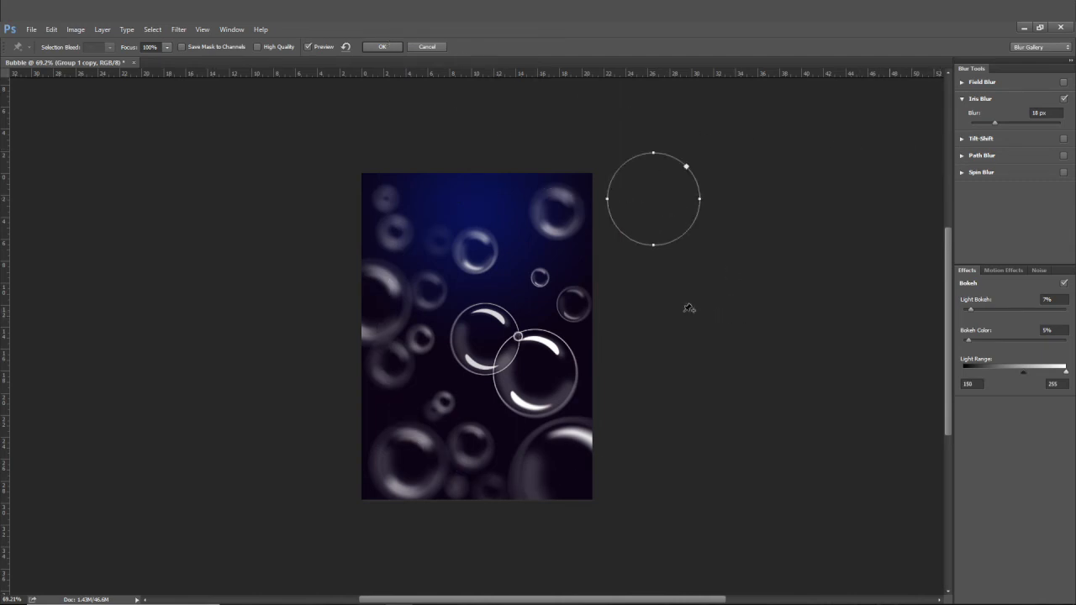
click(518, 337)
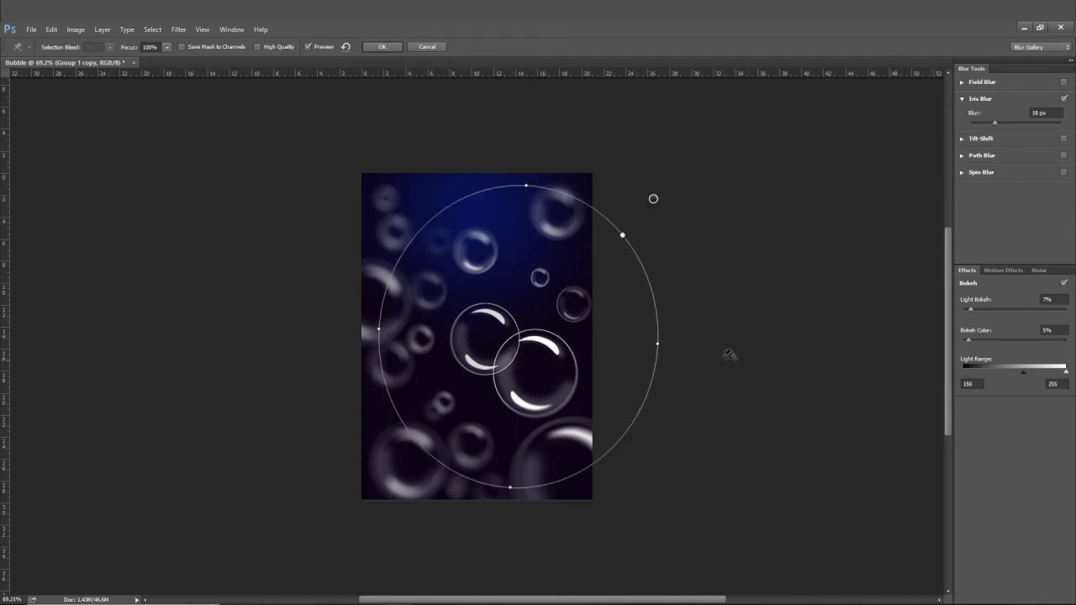
drag(515, 379, 515, 386)
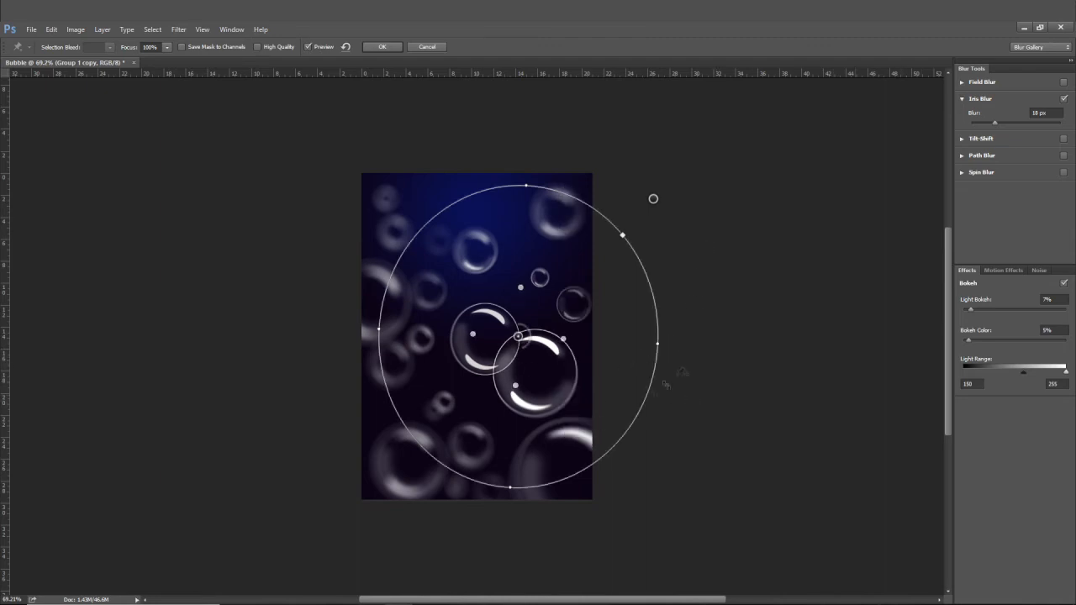
key(Return)
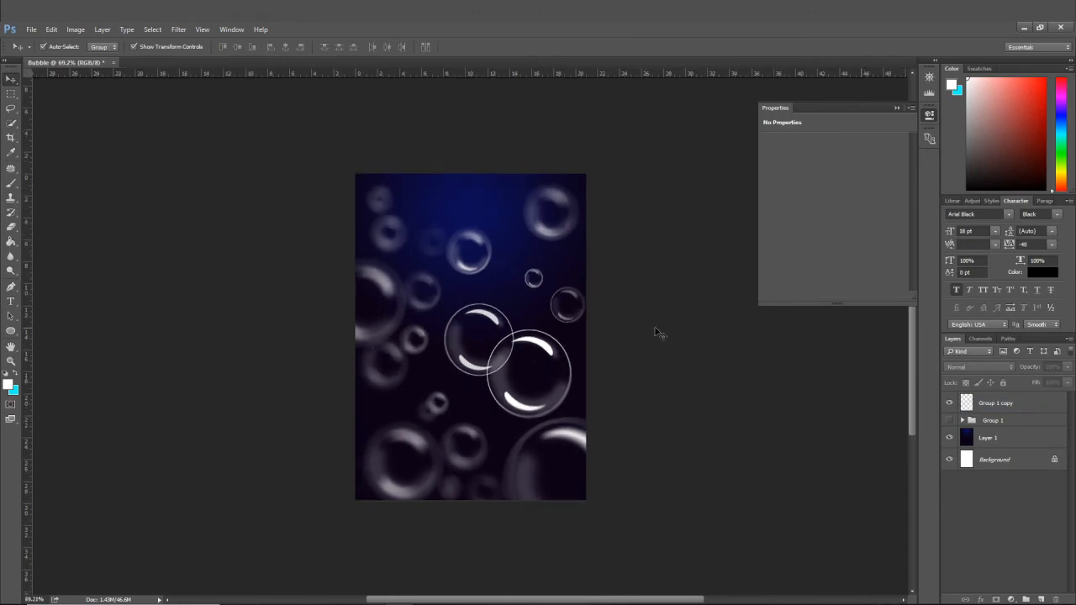
- Show and expand Group 1 and pick out its bubble1 copy 8 group
click(542, 365)
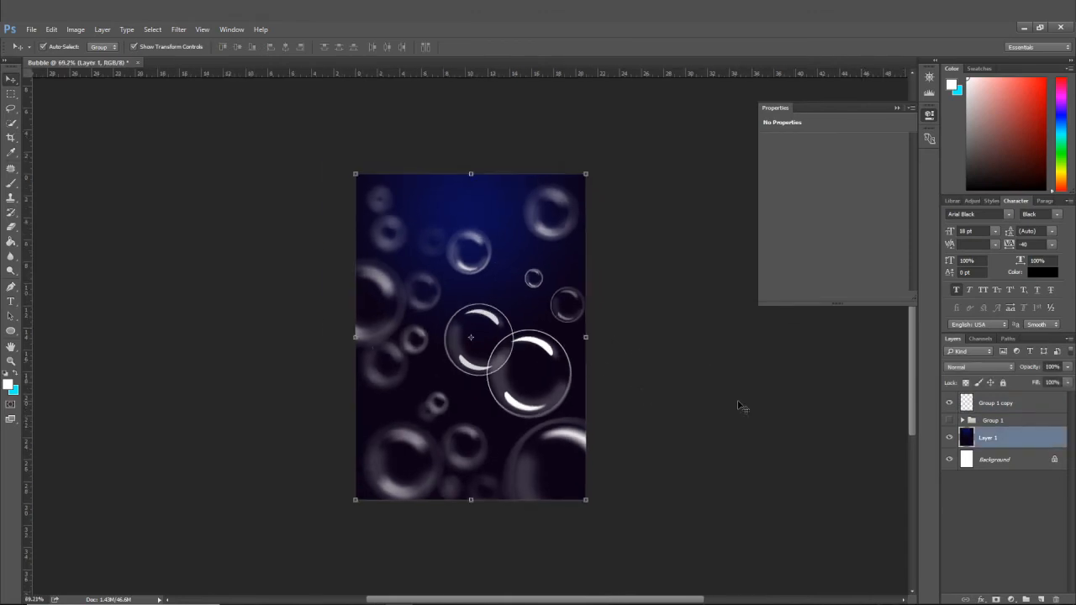
click(660, 407)
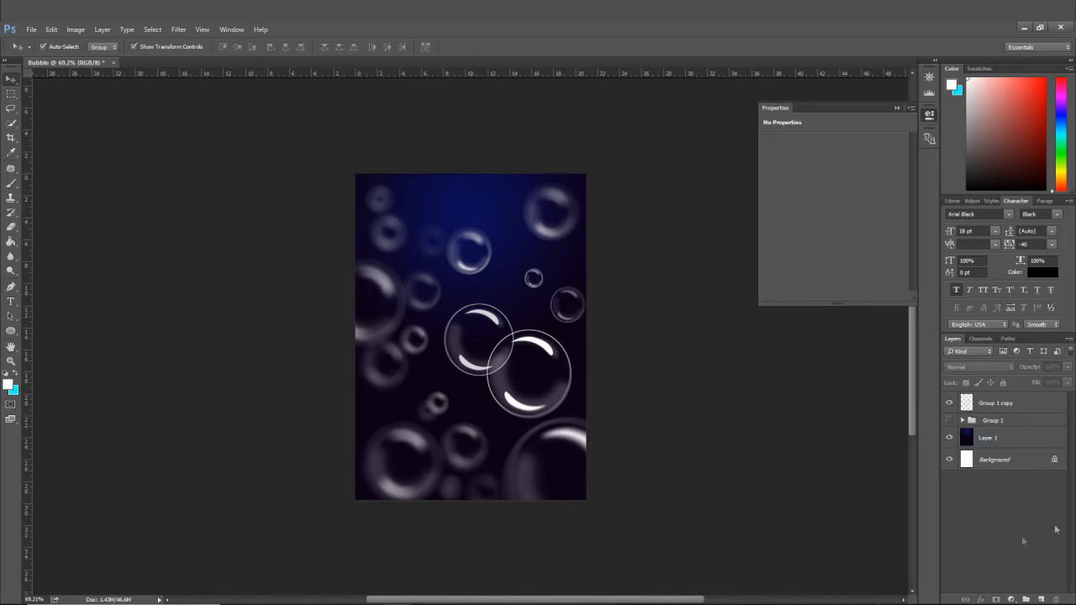
click(1007, 423)
click(948, 420)
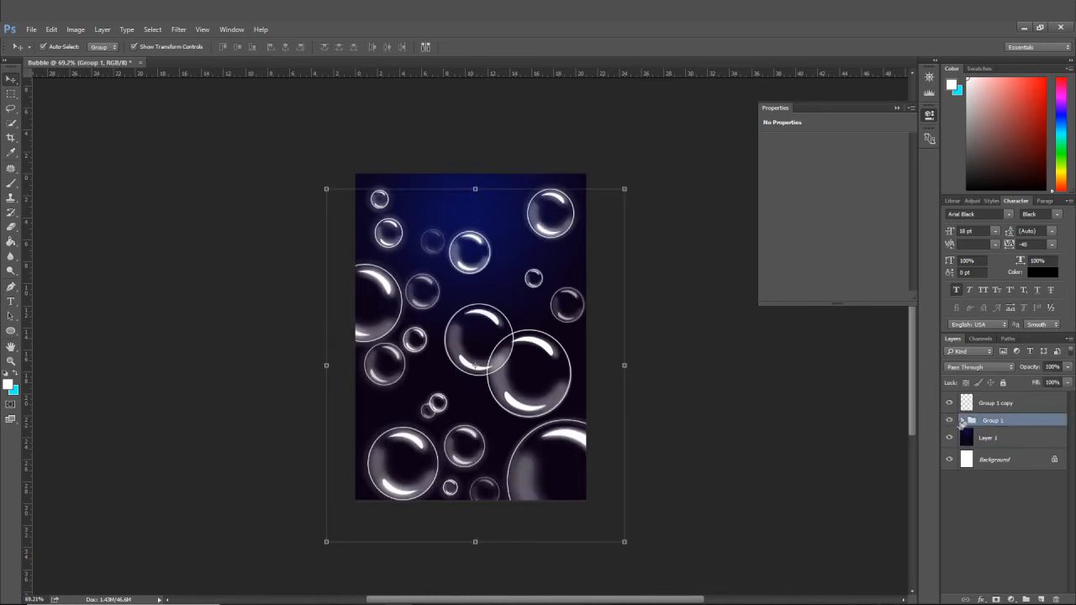
click(962, 420)
click(1003, 434)
click(410, 464)
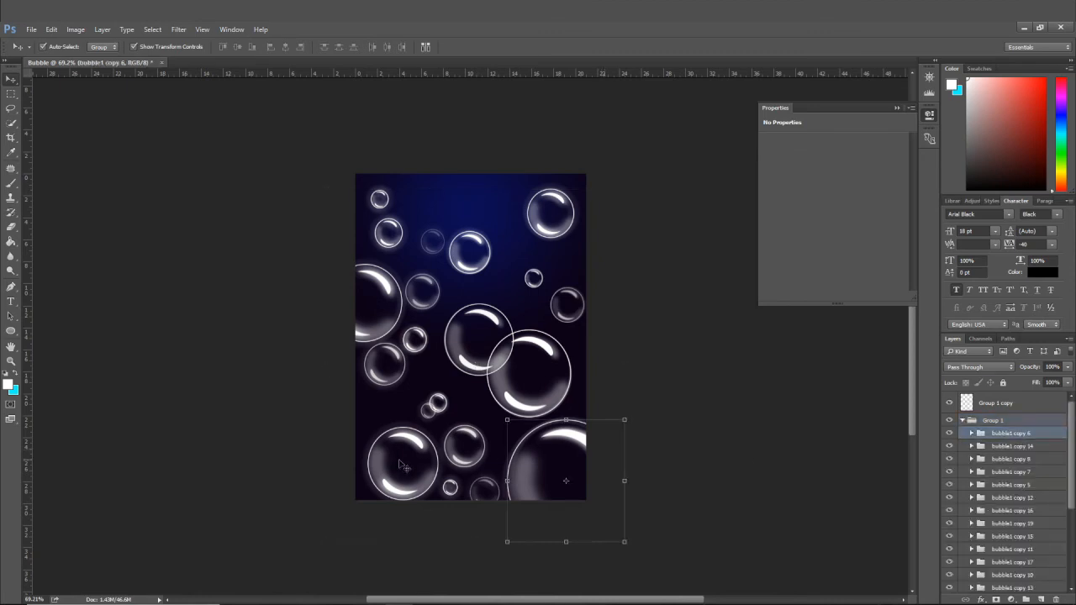
click(1032, 445)
click(1032, 459)
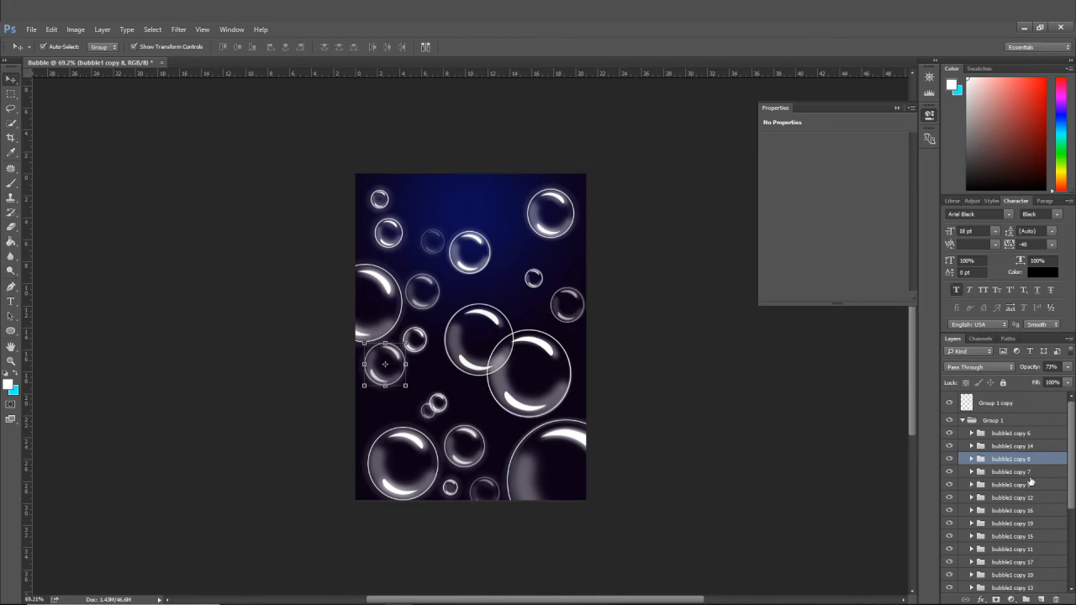
- Duplicate bubble1 copy 8 out of Group 1, hide and collapse that group, and place the duplicate below and left of the central bubbles
key(ctrl+j)
drag(1038, 463, 1032, 413)
click(948, 433)
click(962, 433)
drag(386, 366, 427, 388)
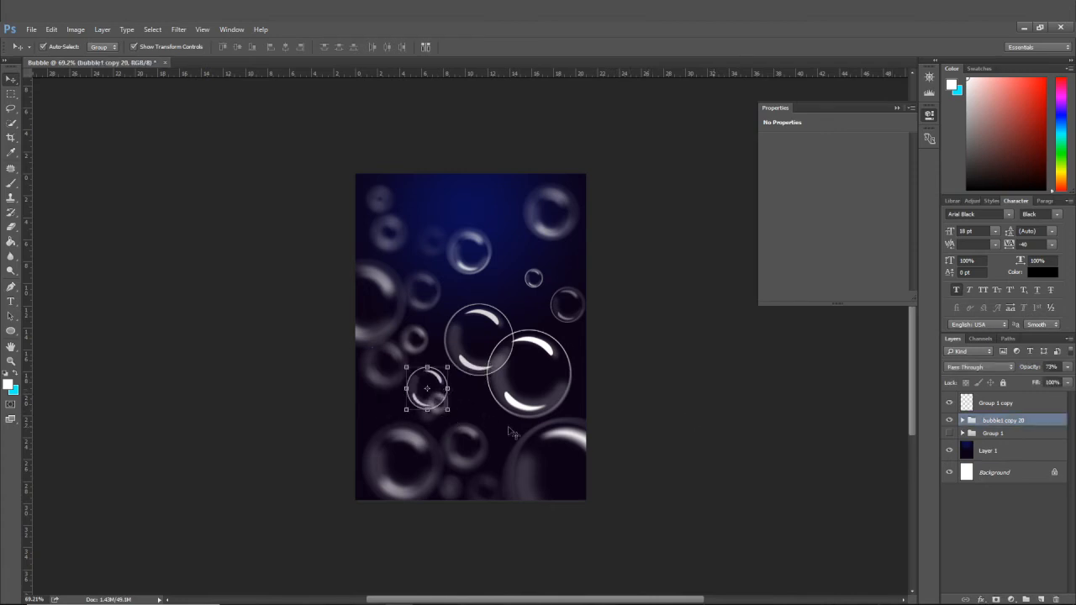
- Duplicate the sharp bubble twice and scale the second duplicate to about 67%, placing it below the two large central bubbles
key(ctrl+j)
drag(433, 400, 455, 424)
key(ctrl+z)
click(426, 389)
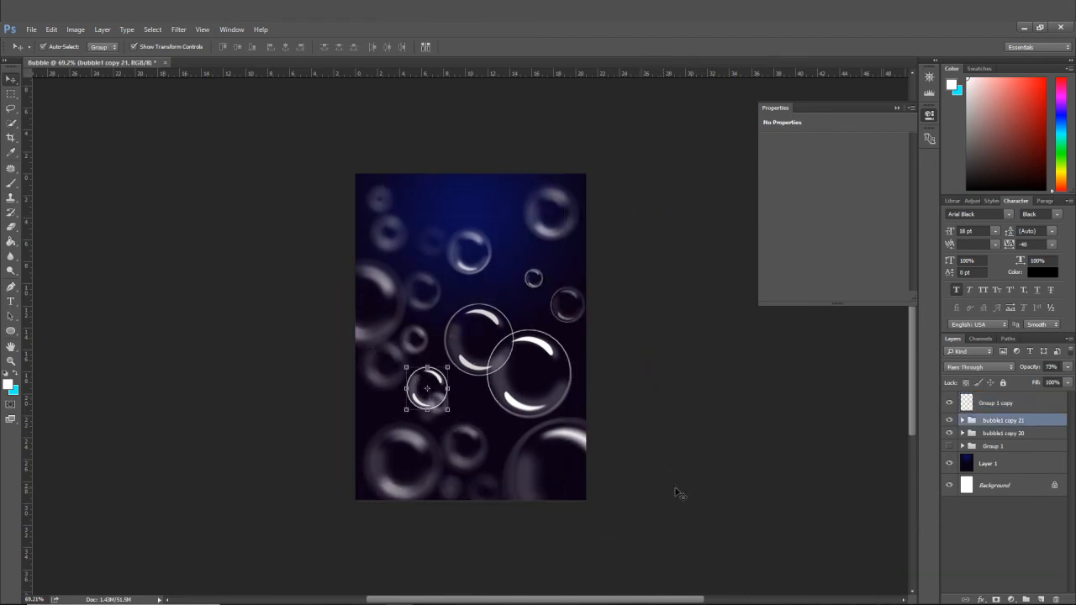
key(ctrl+j)
drag(429, 396, 475, 417)
key(ctrl+z)
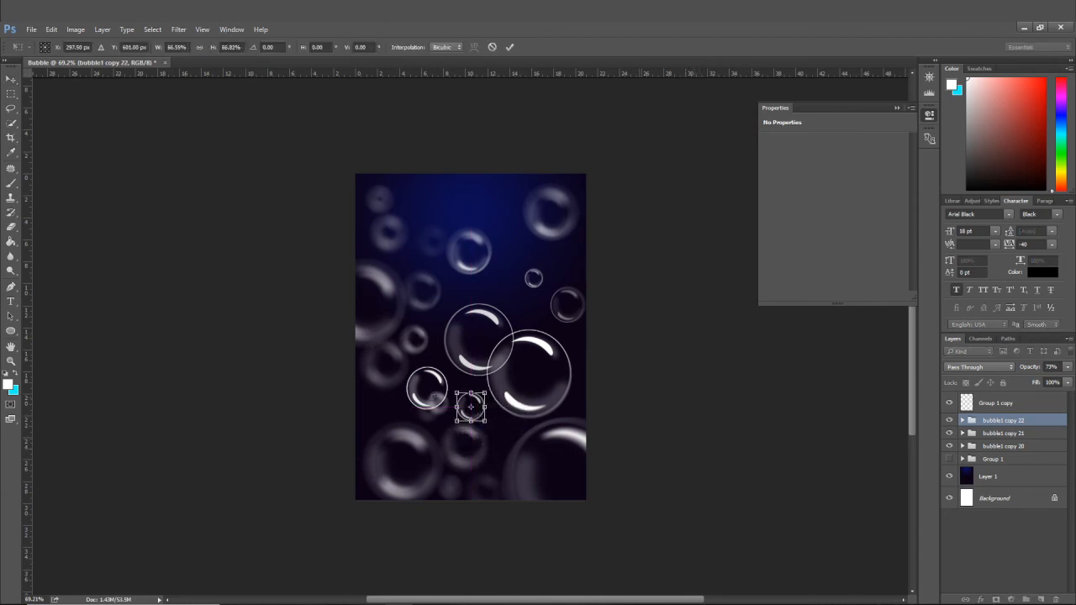
click(11, 78)
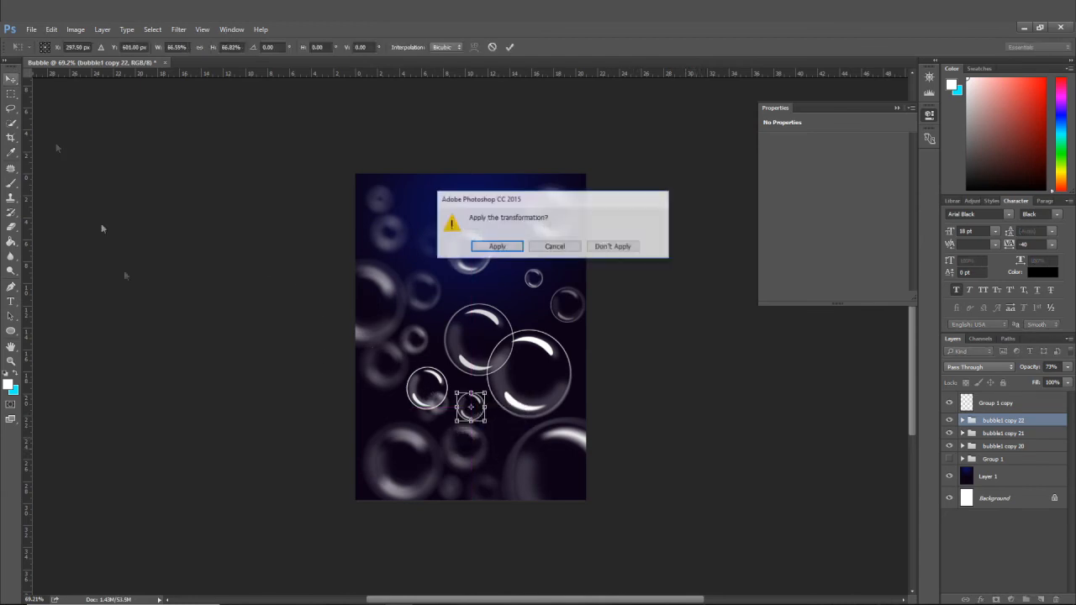
click(497, 245)
- Scale bubble1 copy 21 to about 74% and place it above the large central bubbles, beside the tiny upper bubble
click(435, 400)
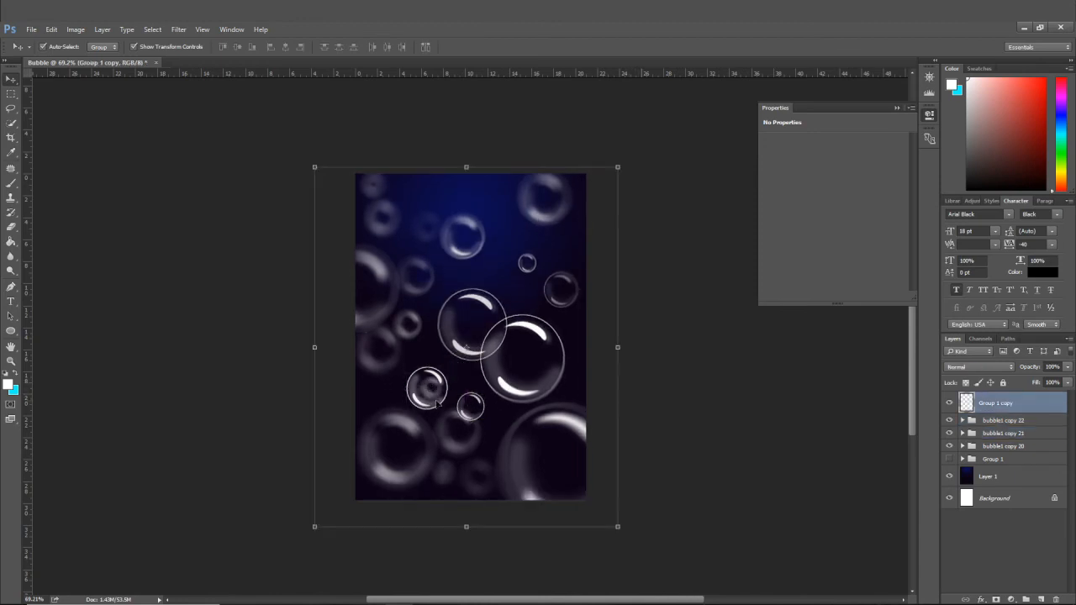
click(434, 393)
key(ctrl+alt+t)
drag(434, 390, 502, 291)
drag(499, 291, 503, 276)
click(11, 78)
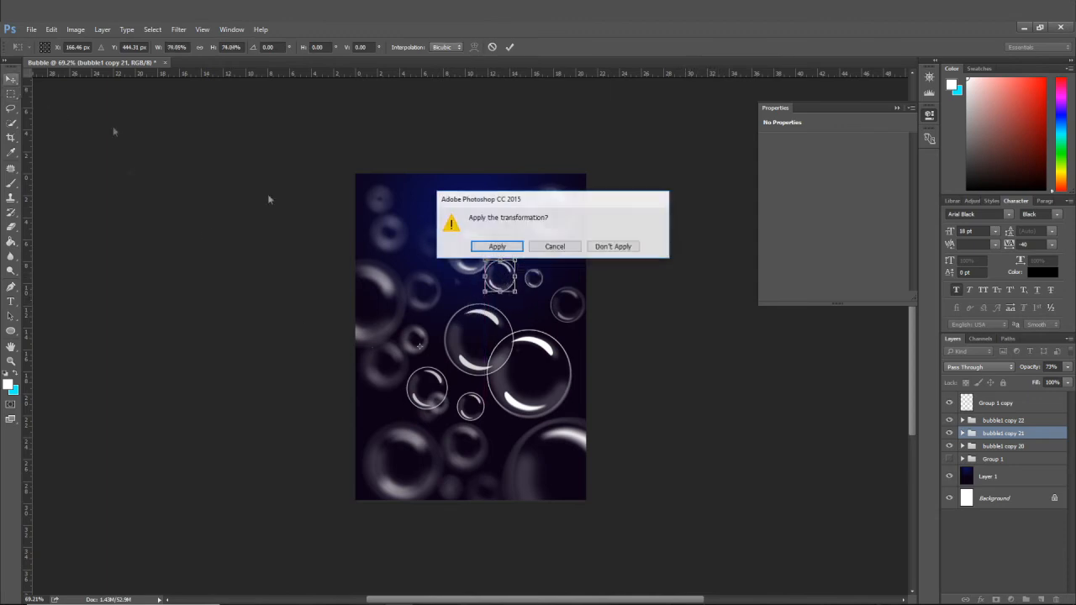
key(Return)
- Reposition the three sharp bubbles: the smallest lower between the blurred bubbles, the left one slightly up, the upper one slightly down
drag(472, 412, 503, 433)
click(689, 372)
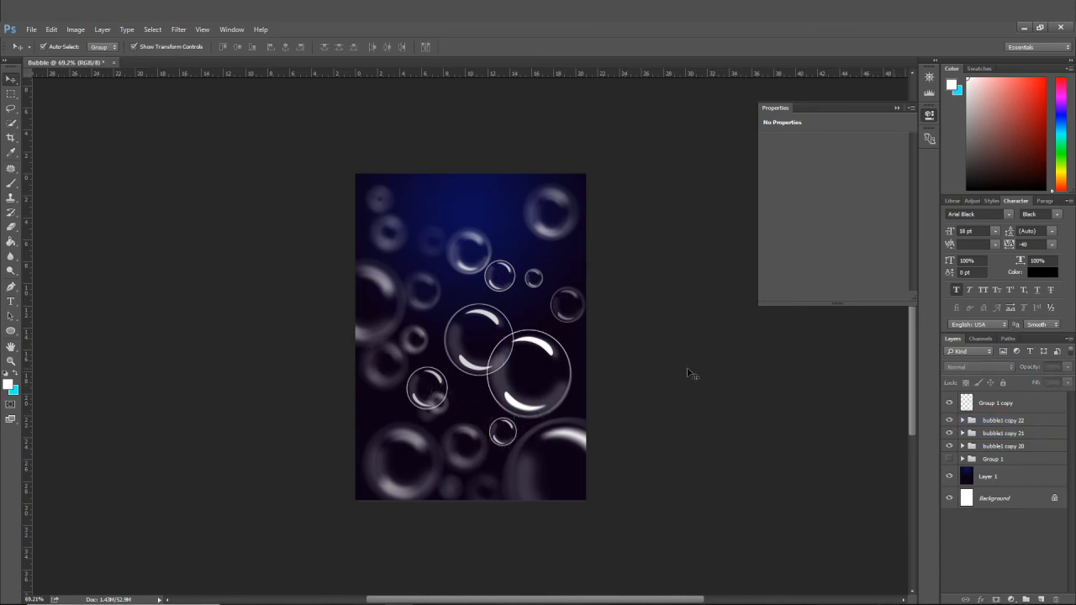
drag(438, 394, 440, 376)
click(658, 396)
mouse_move(511, 287)
mouse_down()
mouse_move(531, 311)
mouse_move(514, 273)
mouse_move(515, 290)
mouse_up()
click(658, 395)
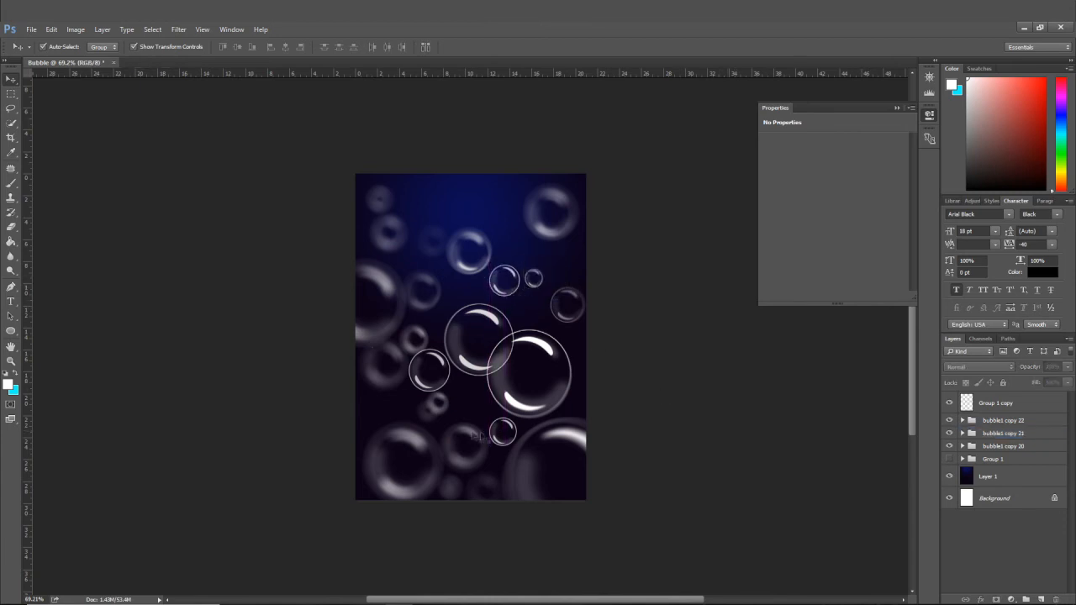
- Lower the opacity of the small bubble1 copy 22 and set the opacity of bubble1 copy 20 to 30%
click(503, 434)
click(1068, 367)
drag(1047, 382, 1032, 382)
click(857, 422)
click(432, 378)
click(1068, 367)
click(823, 391)
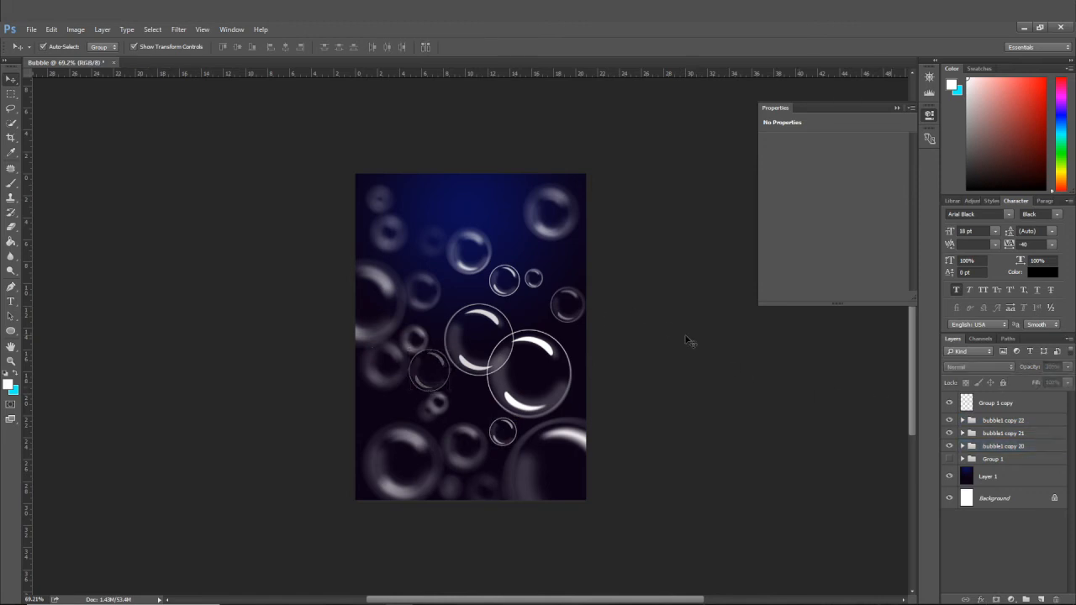
- Hide and show bubble1 copy 20 again to compare the composition, and examine the whole image
click(445, 378)
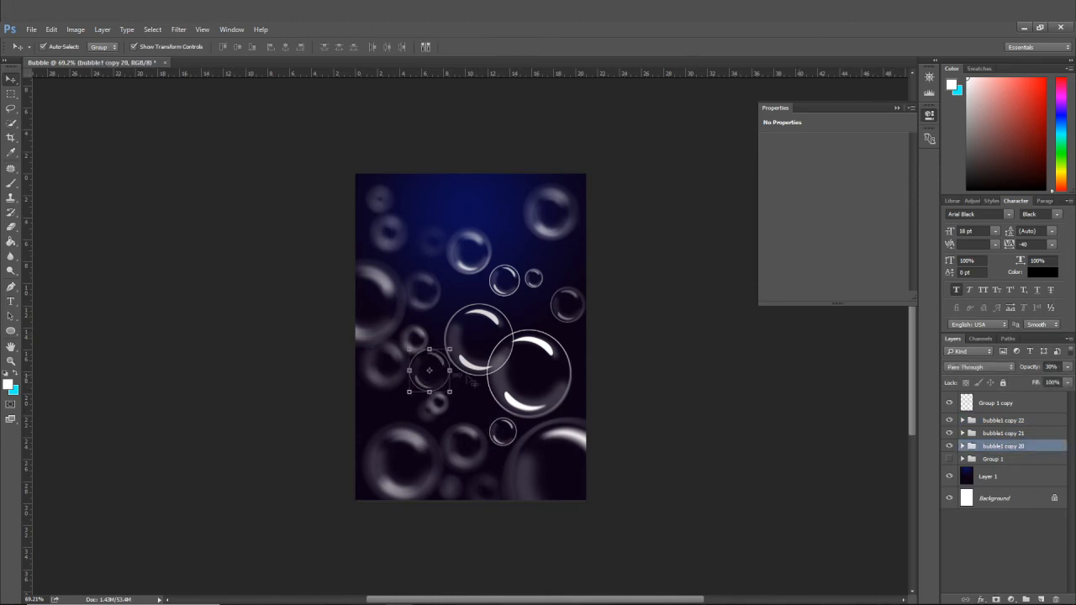
click(948, 445)
click(846, 452)
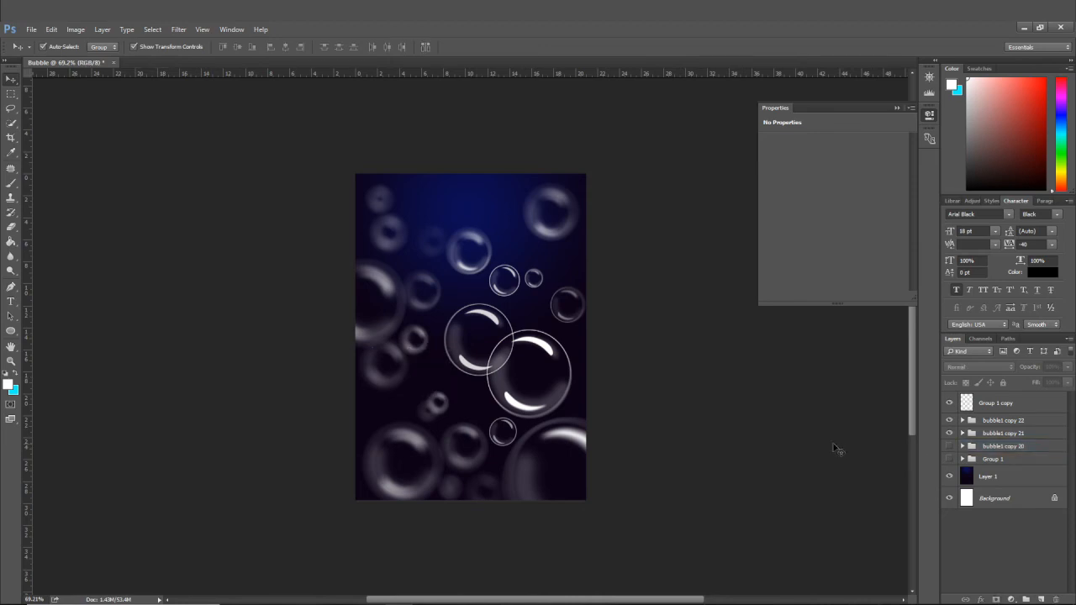
click(949, 446)
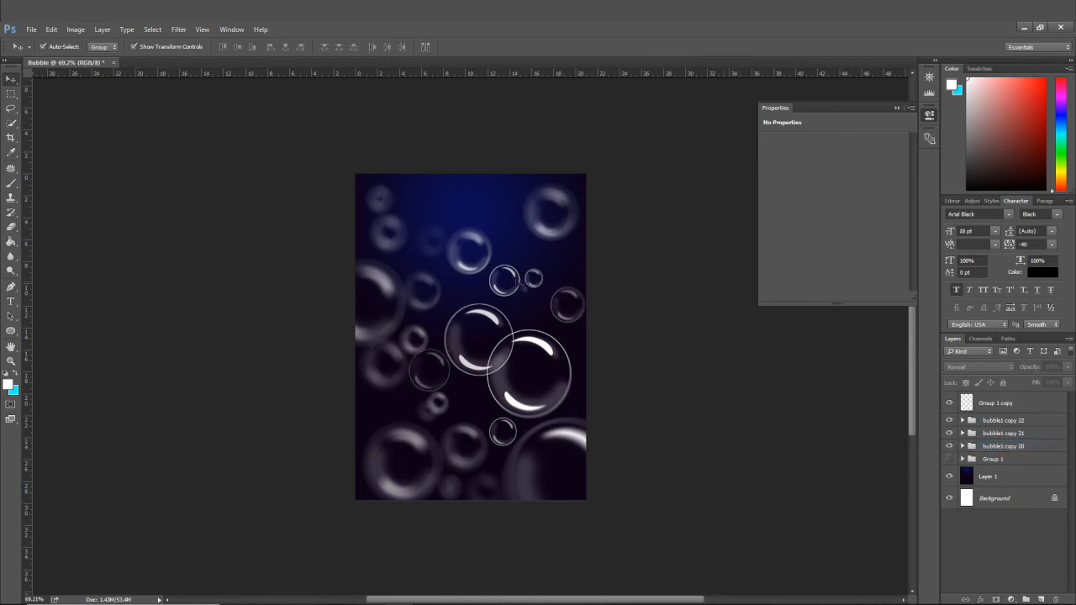
scroll(672, 402, down, 2)
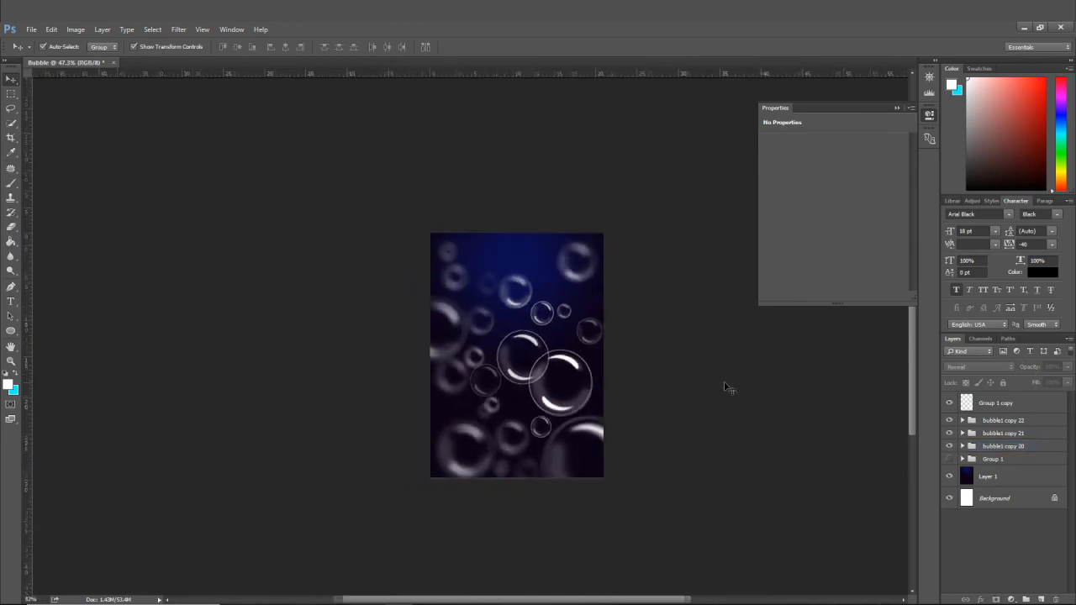
scroll(728, 388, up, 1)
scroll(728, 388, down, 1)
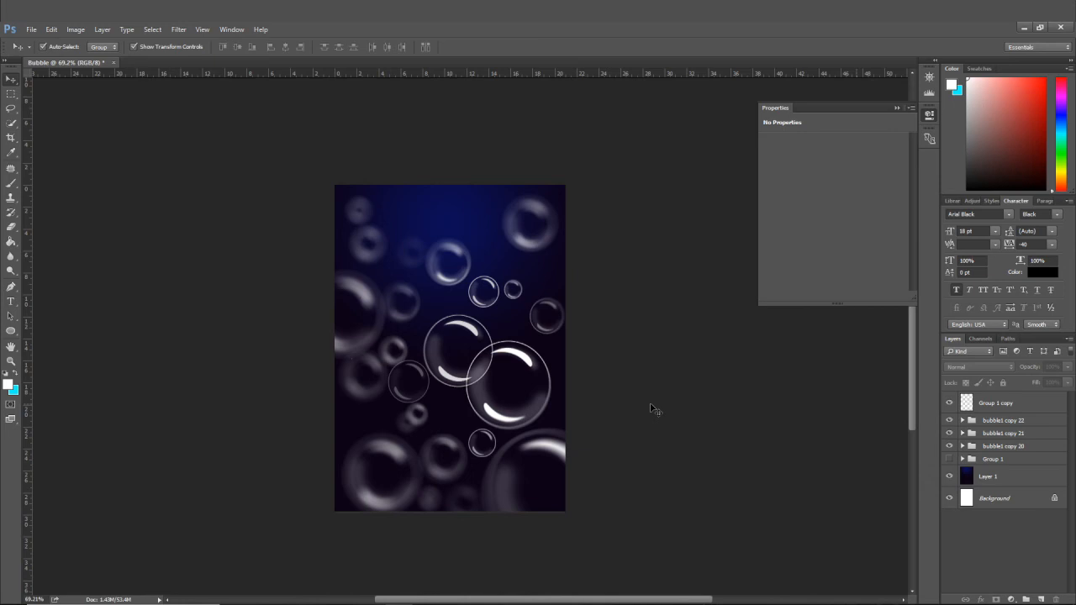
- Add a new empty layer directly above the dark blue gradient layer, Layer 1
click(1004, 504)
click(1040, 598)
drag(1008, 507, 1017, 473)
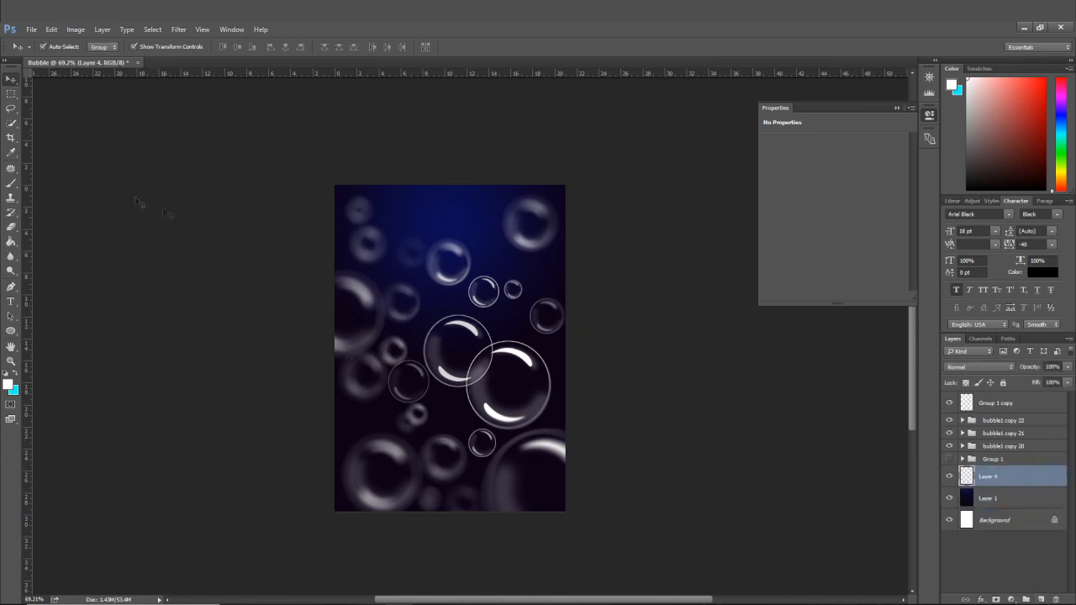
- Change the gradient's dark blue start stop to green and fill the new layer with it as a radial gradient
click(10, 242)
click(50, 241)
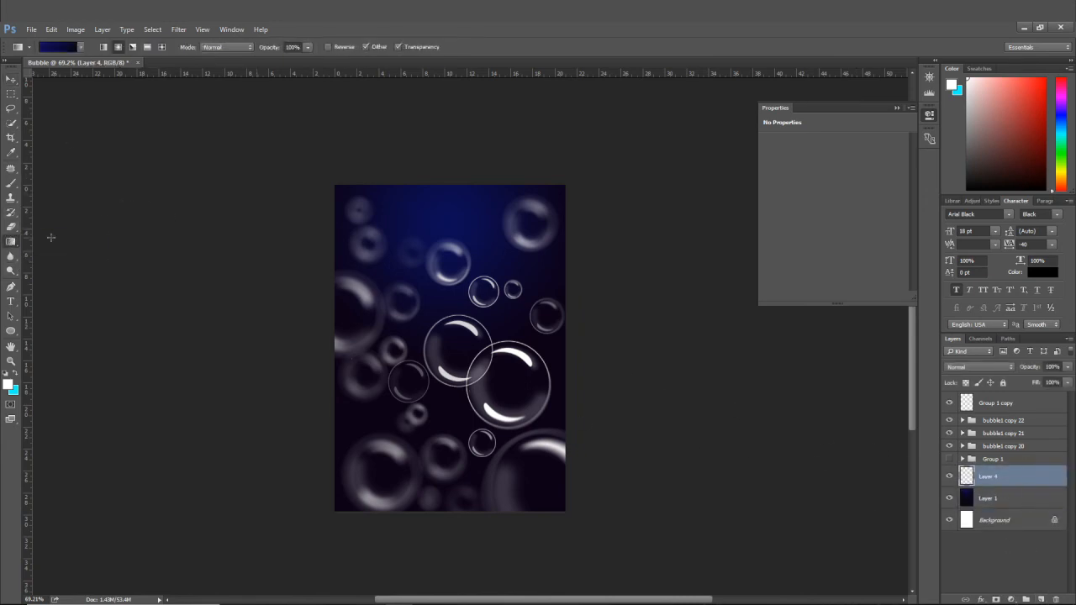
click(82, 48)
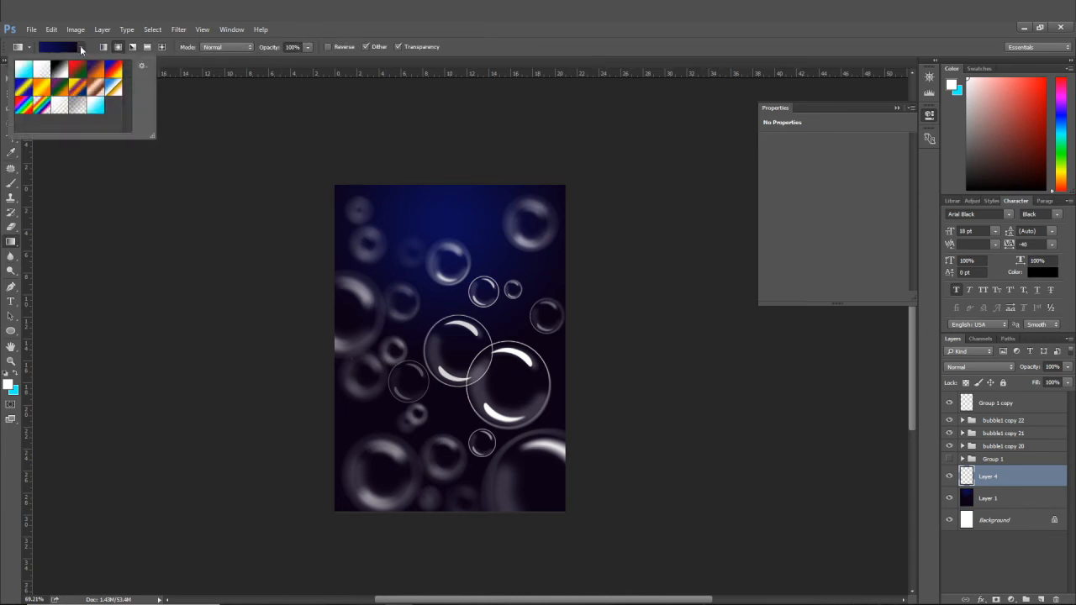
click(69, 51)
double_click(739, 359)
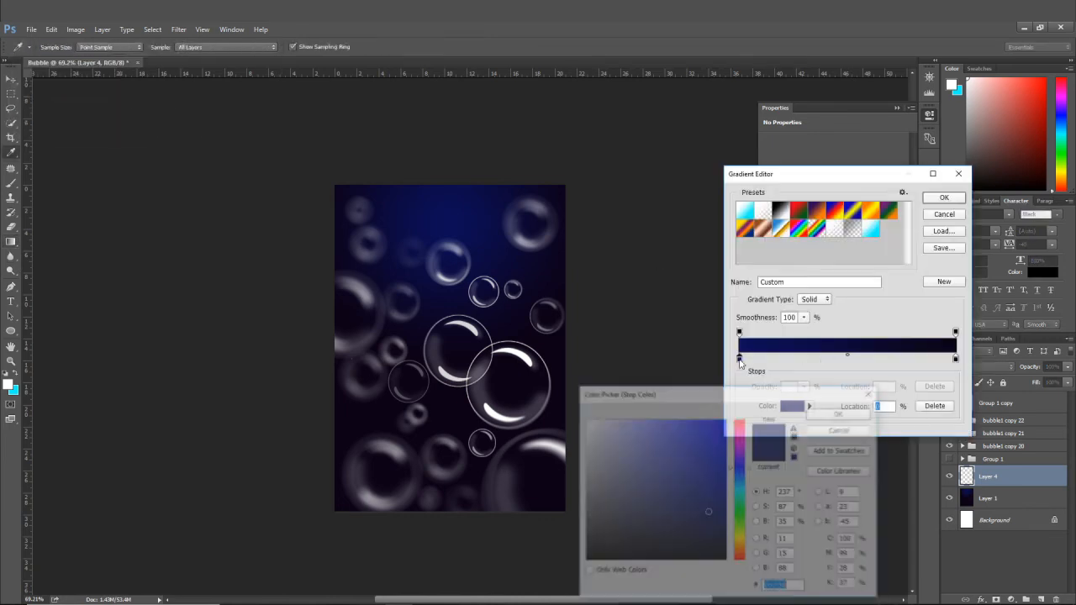
click(742, 511)
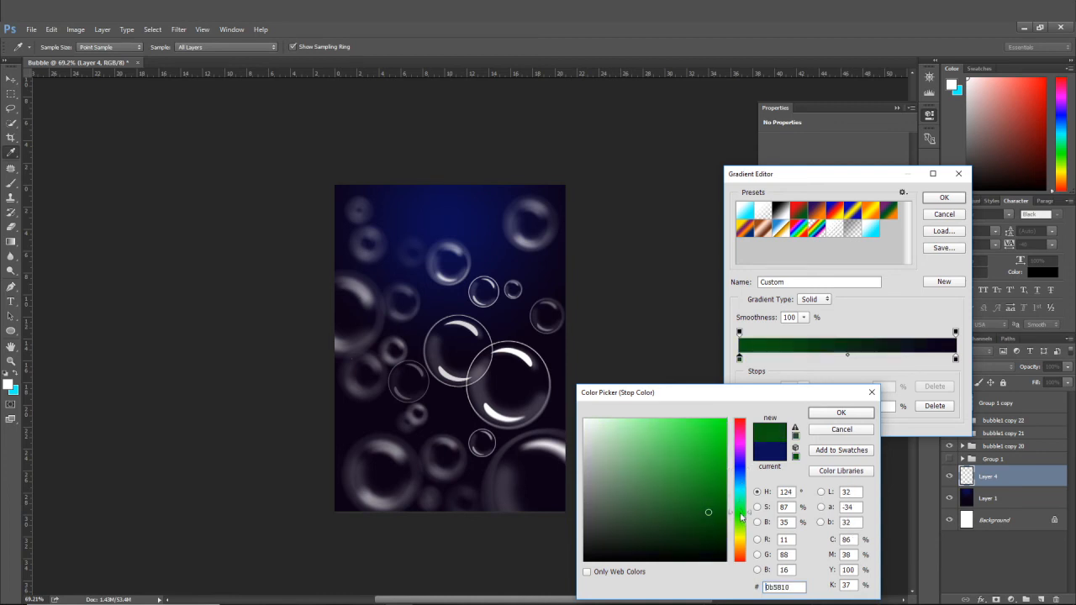
click(688, 447)
mouse_move(688, 447)
mouse_down()
mouse_move(698, 431)
mouse_move(706, 464)
mouse_up()
click(825, 415)
key(Return)
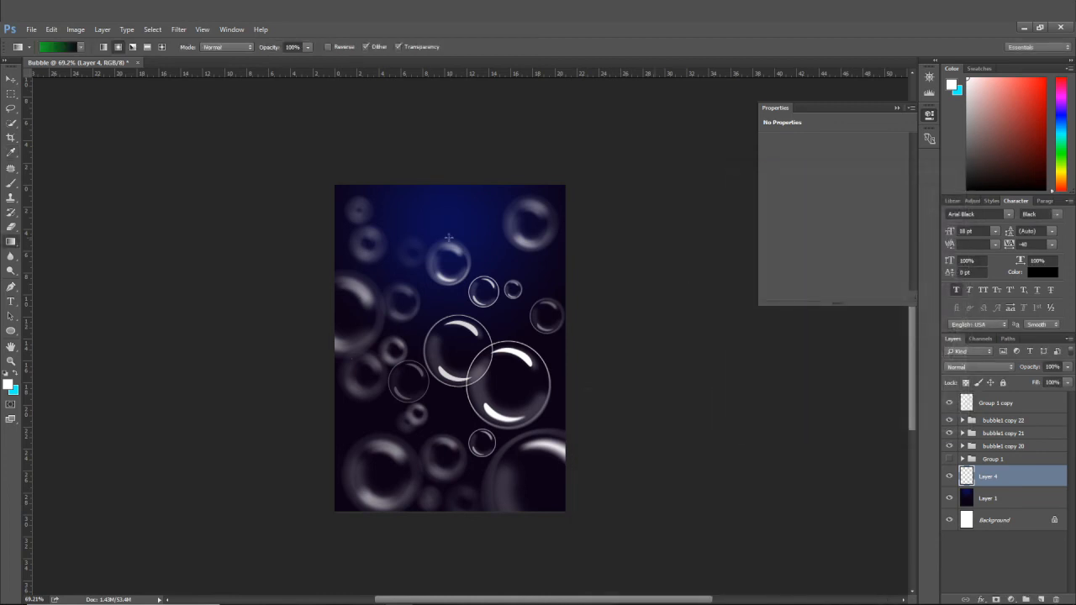
drag(450, 276, 453, 383)
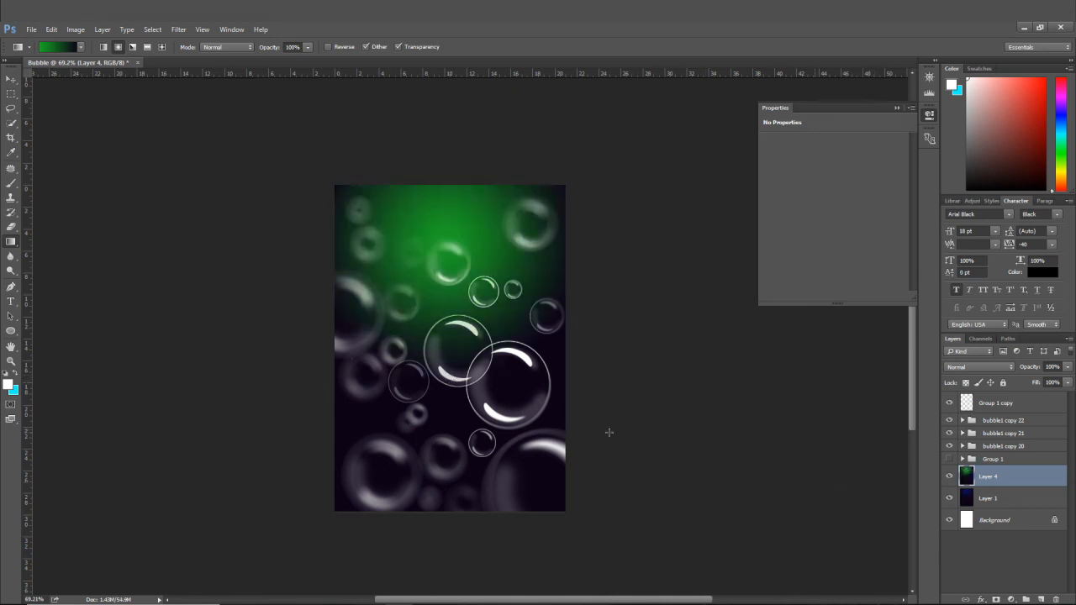
- Replace the fill with a radial gradient from green to dark olive, centred near the top of the canvas
key(ctrl+z)
click(69, 47)
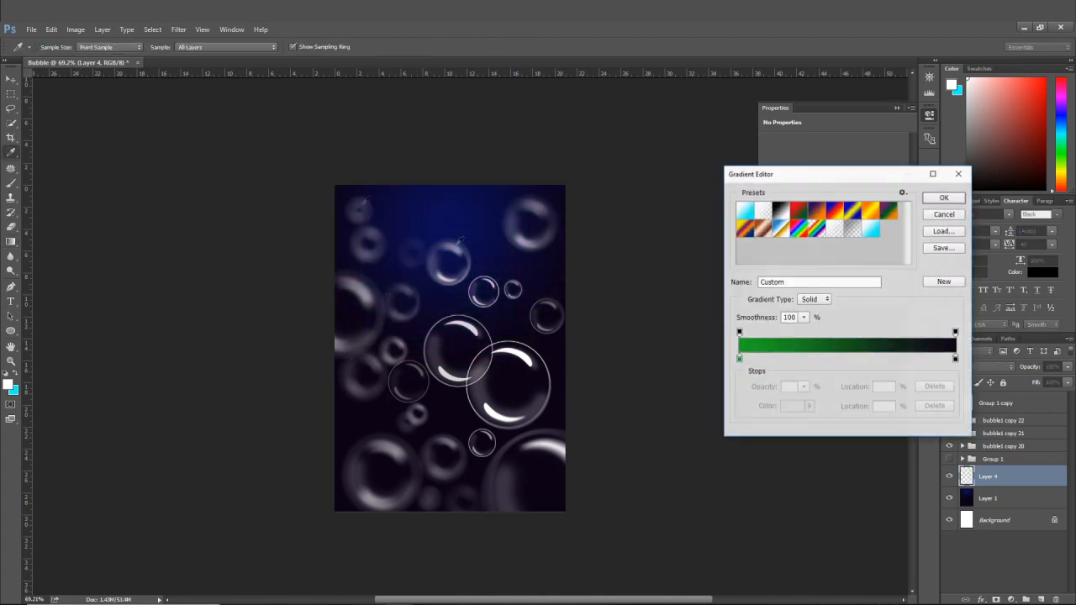
double_click(955, 358)
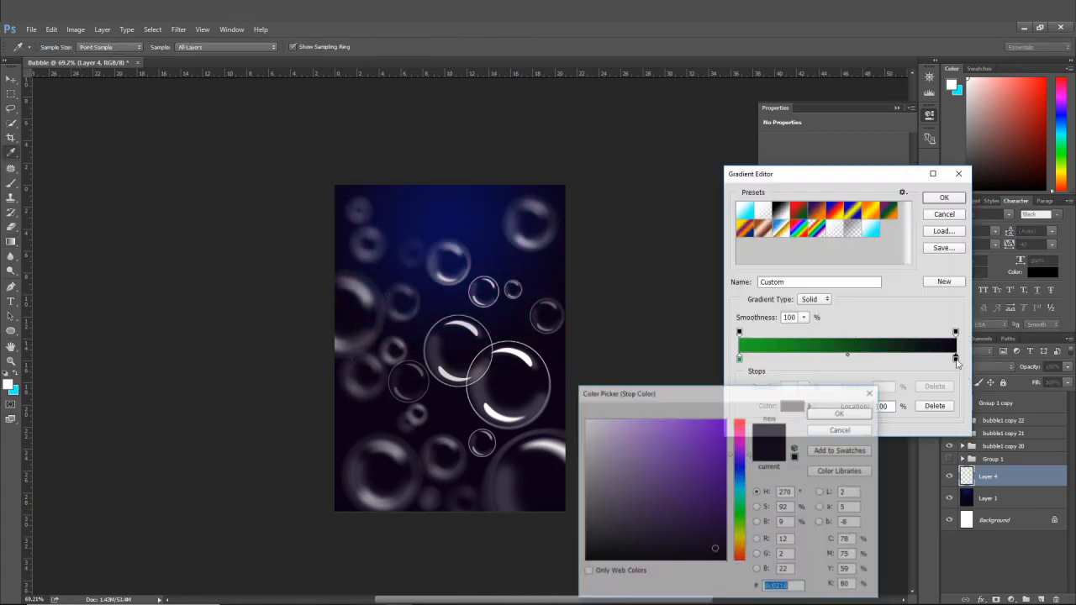
click(740, 534)
click(720, 532)
click(840, 412)
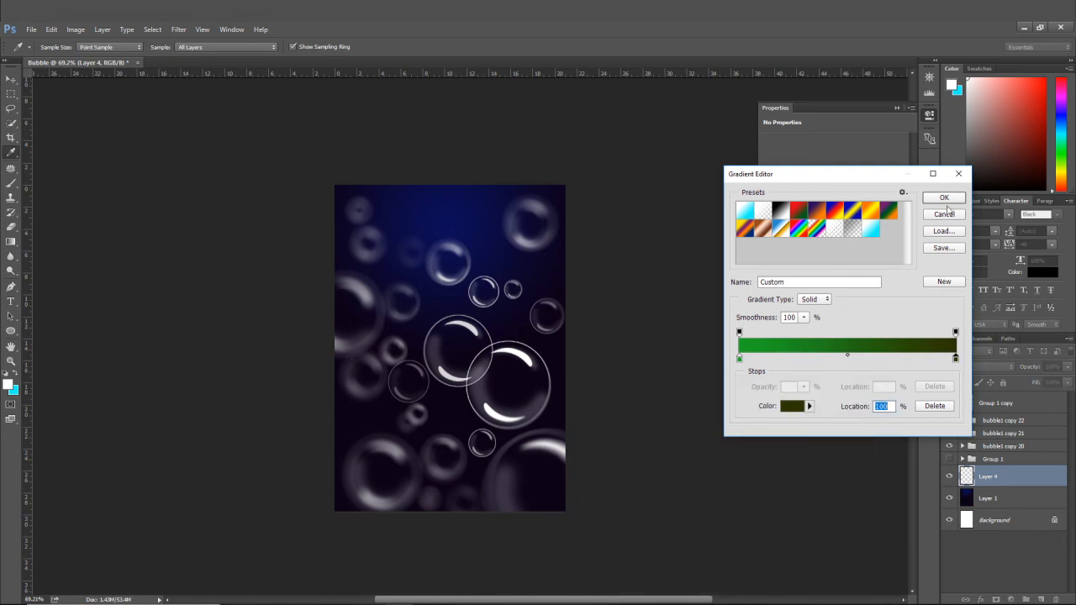
click(944, 197)
drag(455, 238, 443, 378)
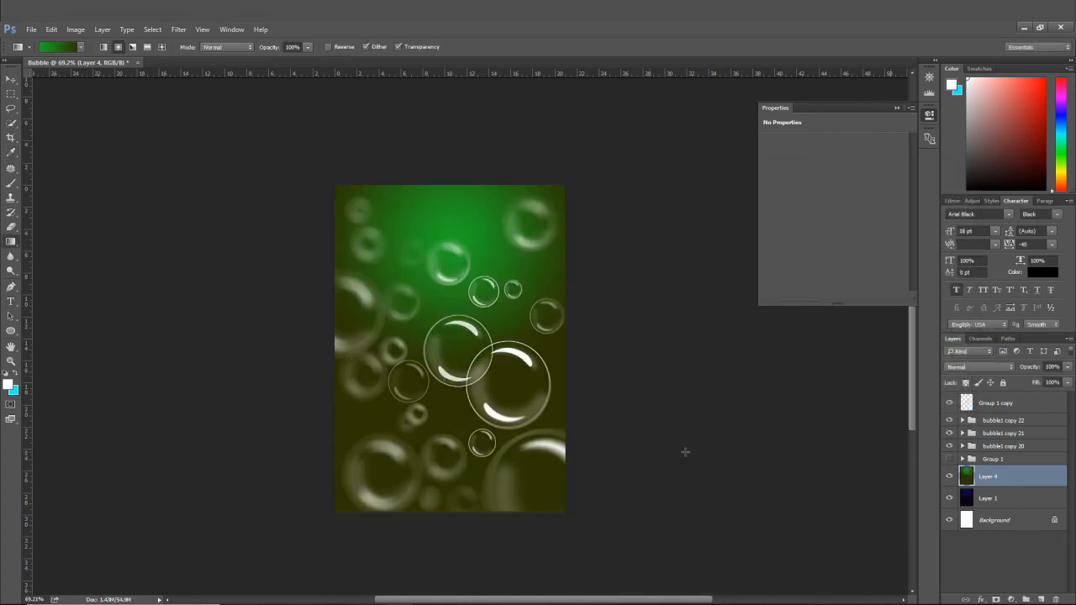
- Add another empty layer above the green one and set the gradient's start stop to crimson dd1544
click(1040, 598)
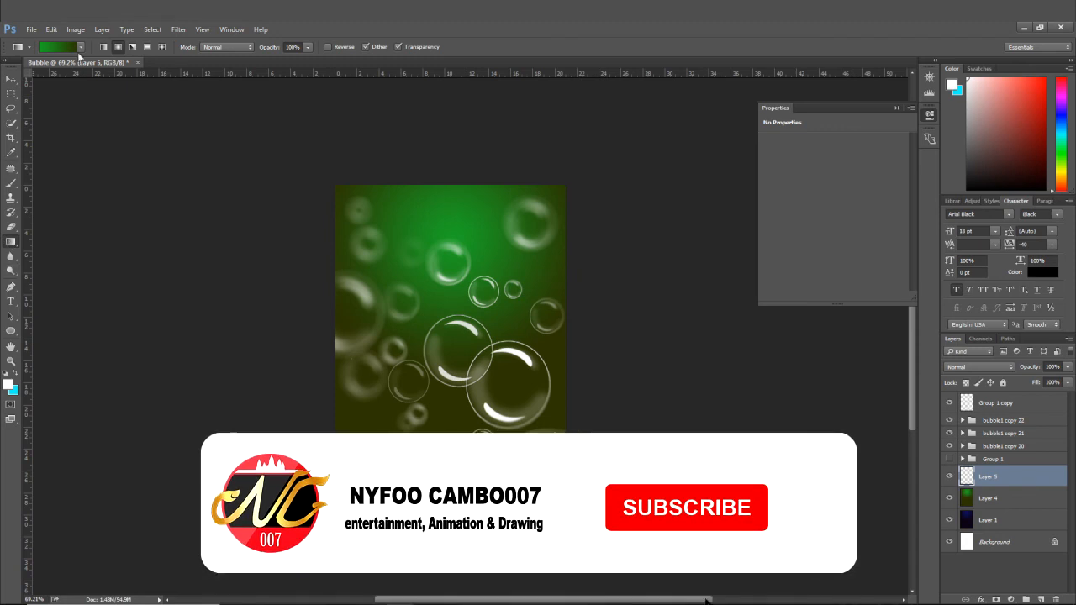
click(69, 47)
double_click(738, 359)
click(709, 467)
click(740, 424)
click(713, 437)
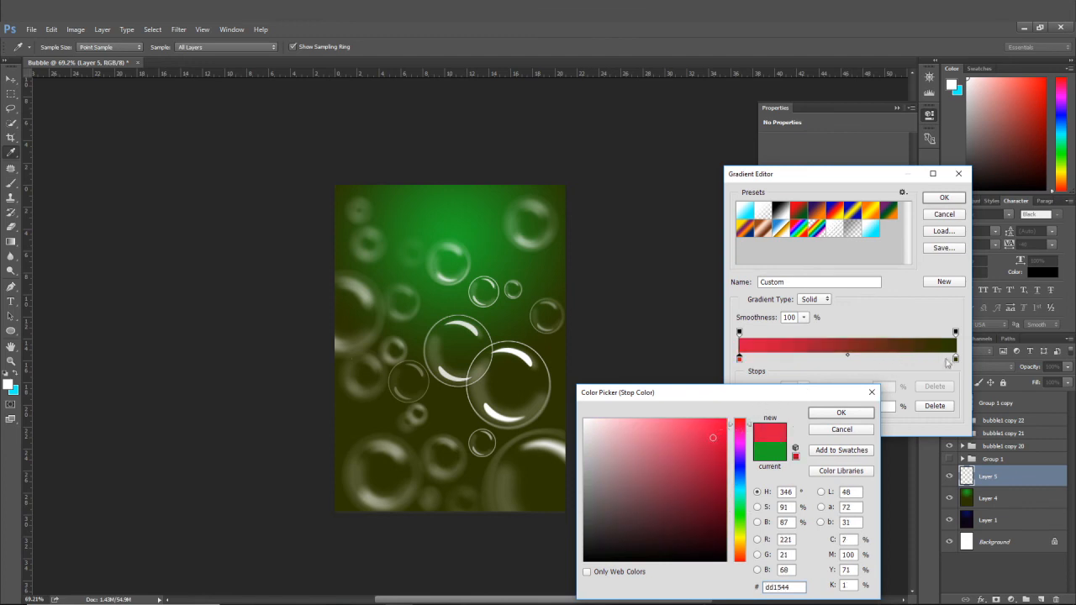
click(956, 360)
click(841, 413)
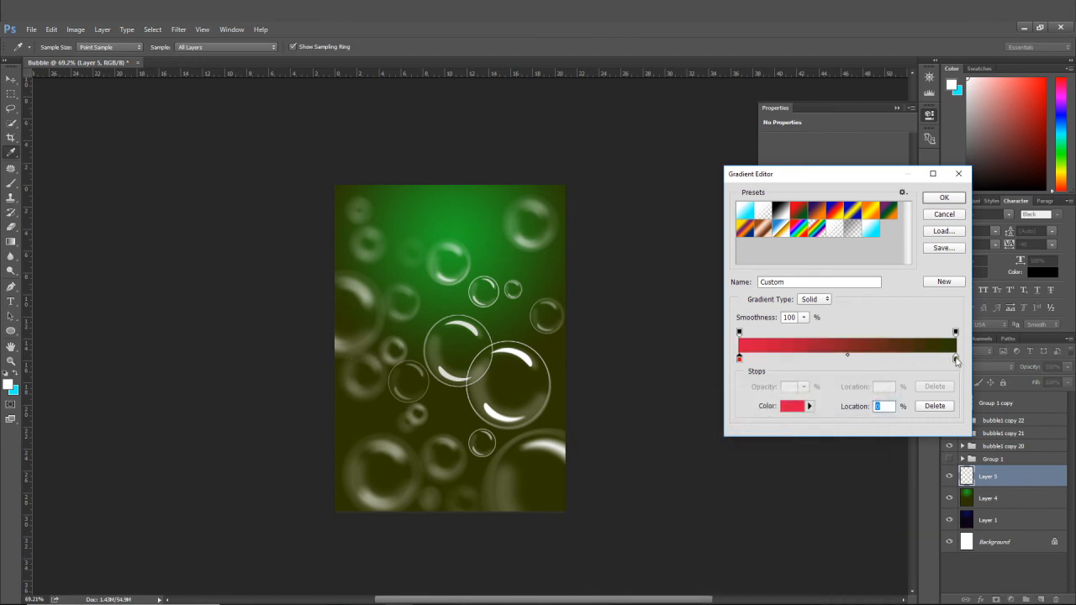
- Set the gradient's end stop to dark red and fill the new layer radially from the upper centre of the canvas
double_click(956, 358)
click(739, 423)
drag(715, 438, 717, 503)
click(840, 412)
click(944, 197)
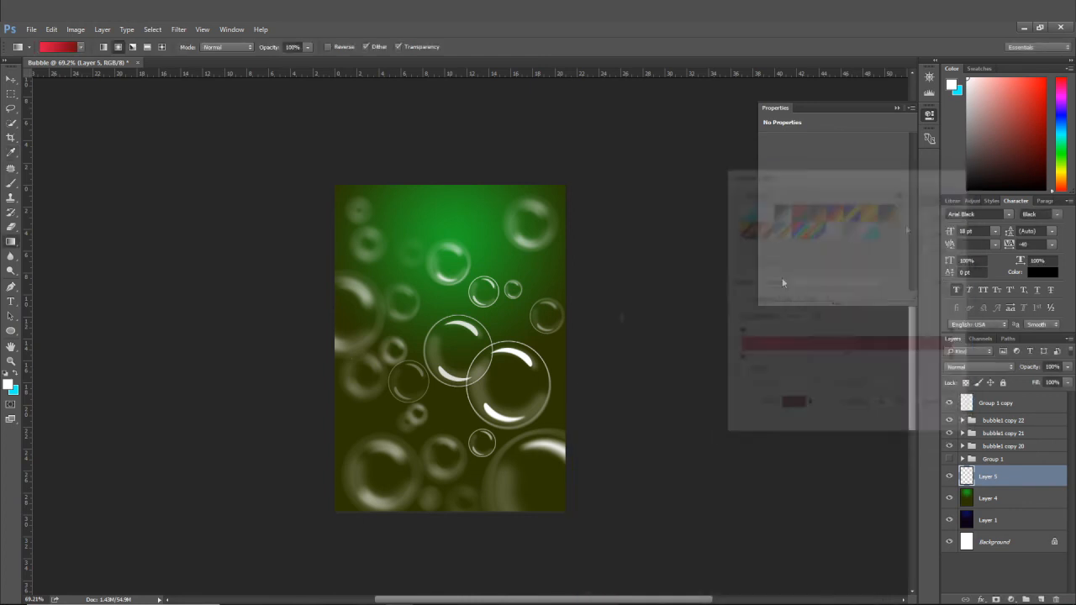
drag(442, 414, 442, 425)
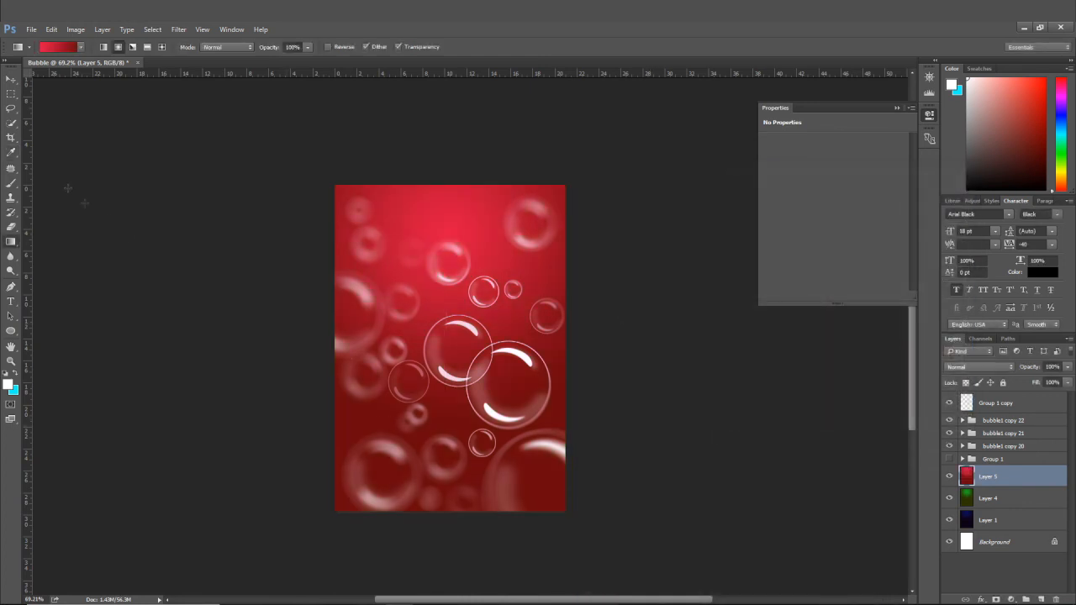
click(5, 79)
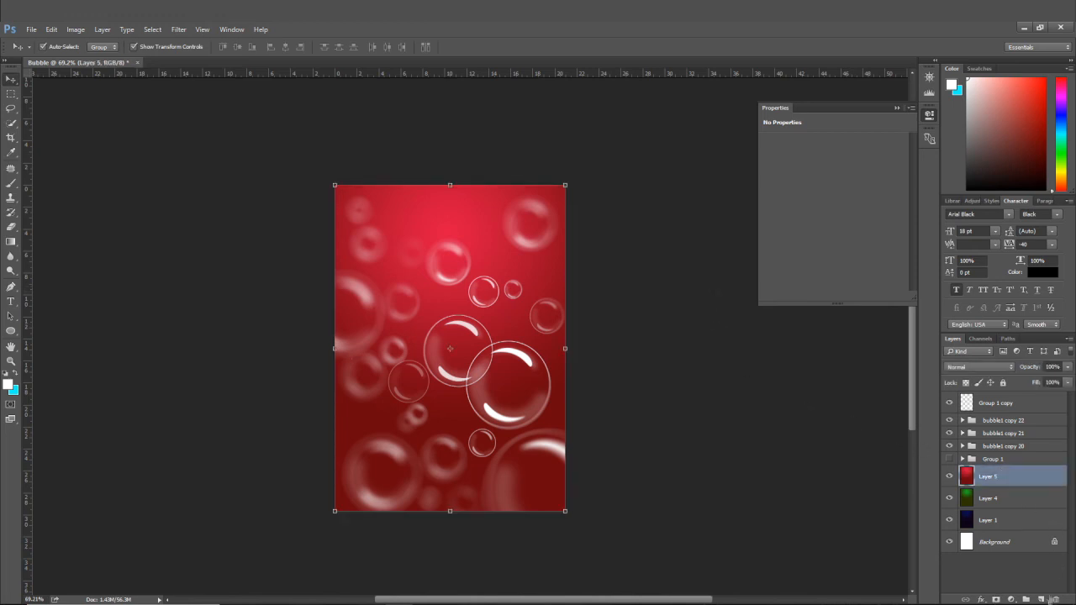
- Add an empty layer above the red one and set the gradient's start stop to bright yellow-green
key(ctrl+shift+alt+n)
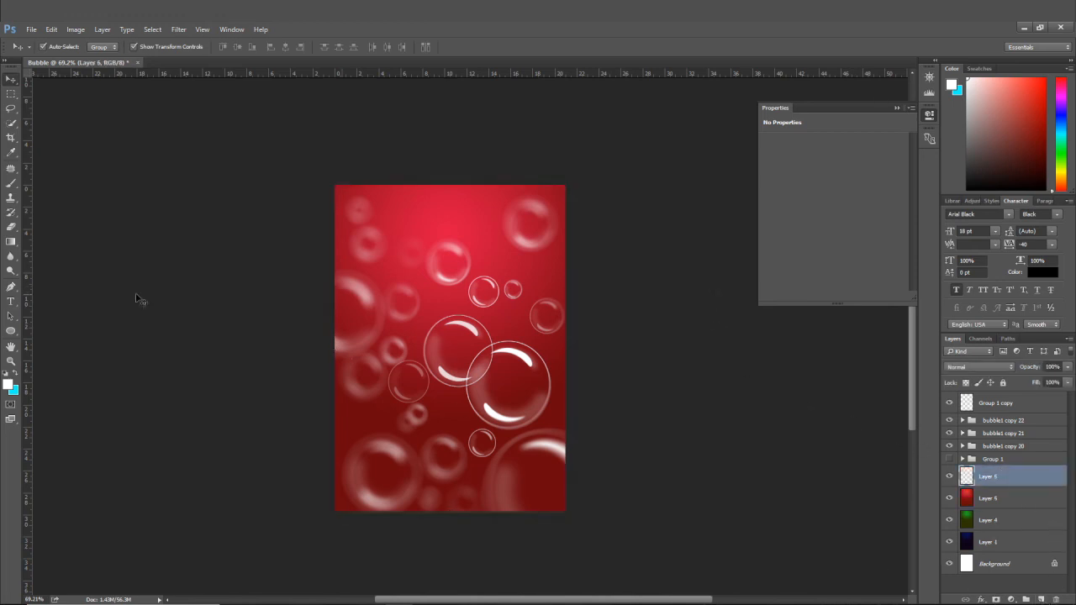
click(13, 246)
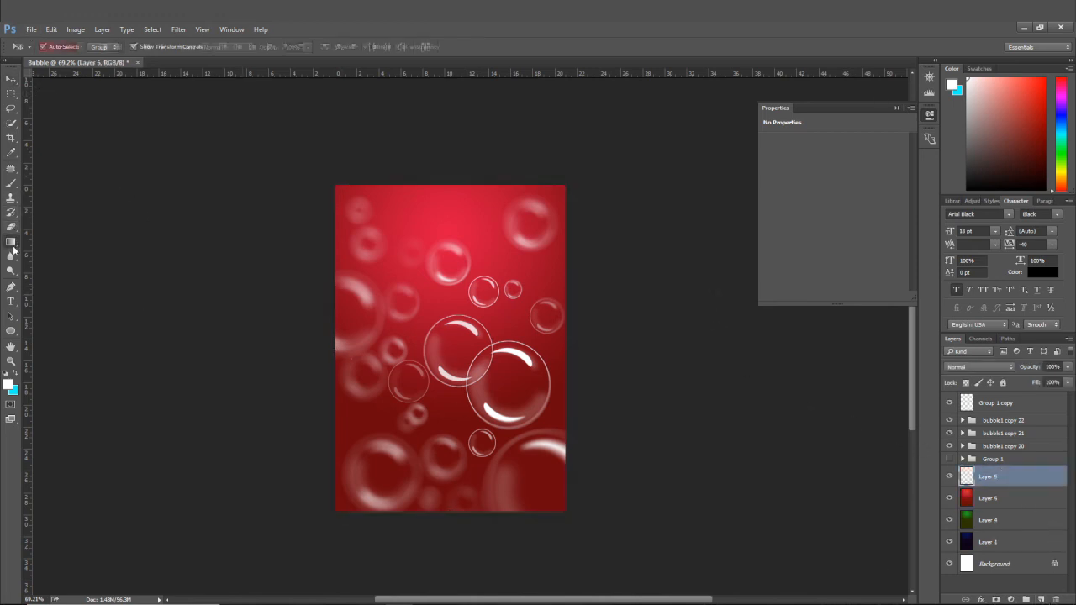
click(63, 46)
double_click(738, 359)
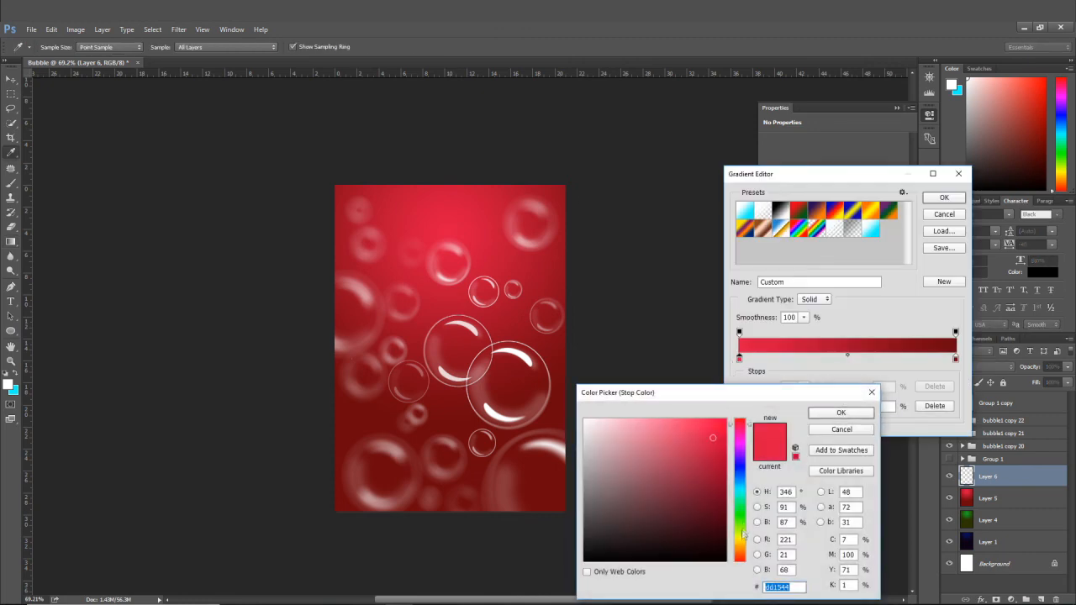
text(d8ff00)
key(Return)
- Set the gradient's end stop to a soft leaf green and fill the new layer radially from the upper centre
double_click(955, 359)
drag(743, 515, 743, 529)
drag(713, 483, 683, 458)
click(871, 393)
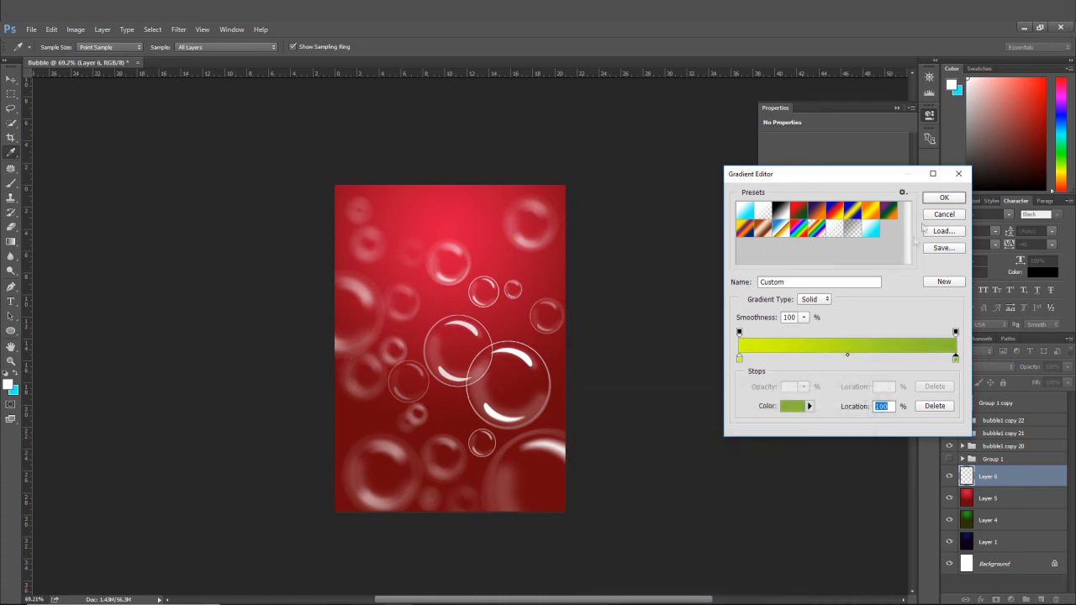
click(943, 198)
drag(454, 257, 451, 431)
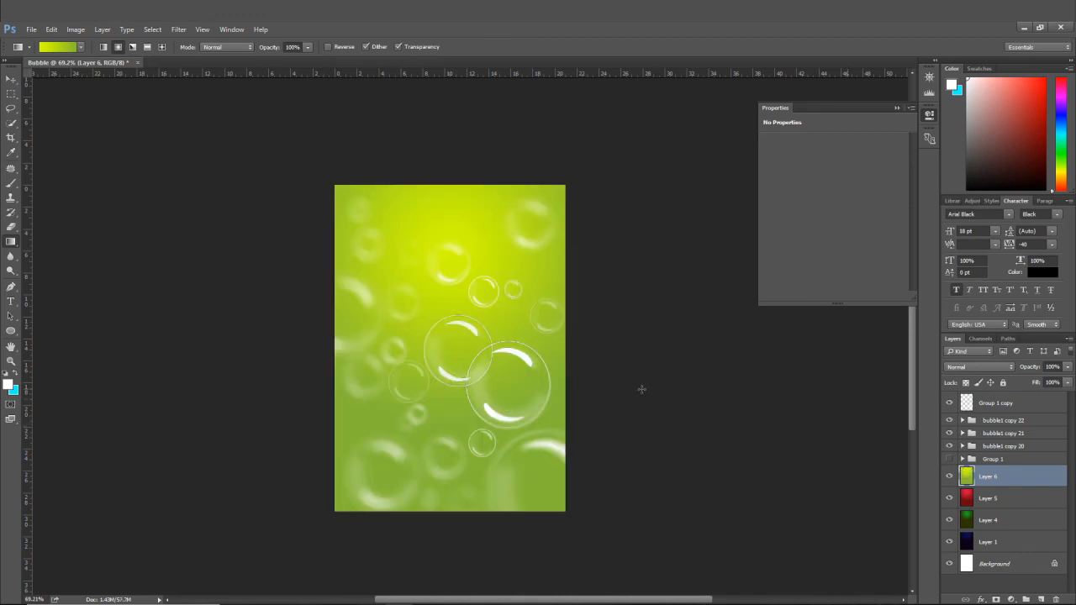
click(11, 78)
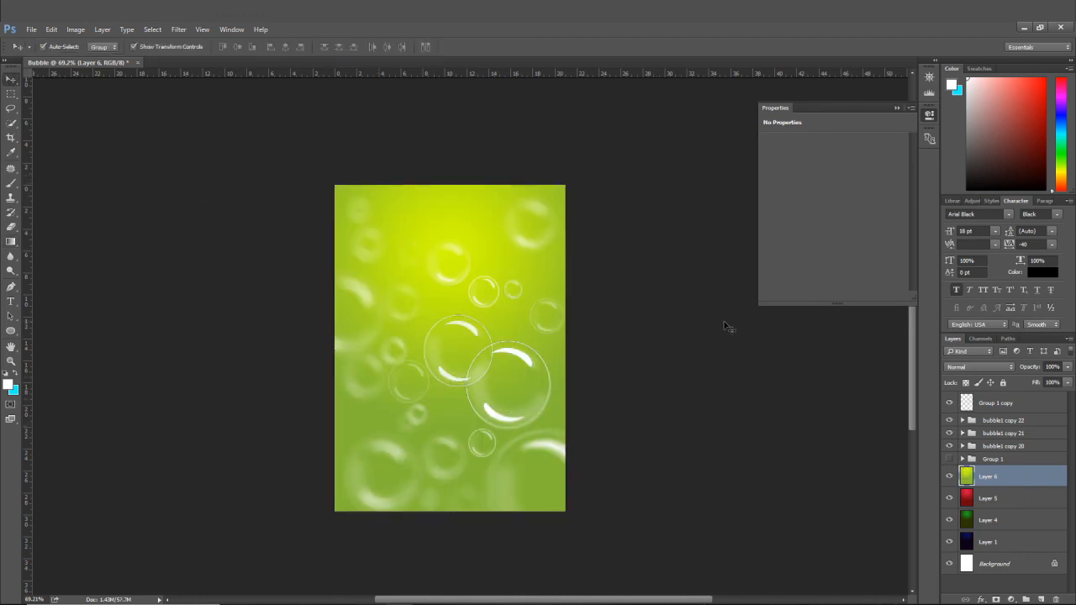
scroll(644, 377, down, 4)
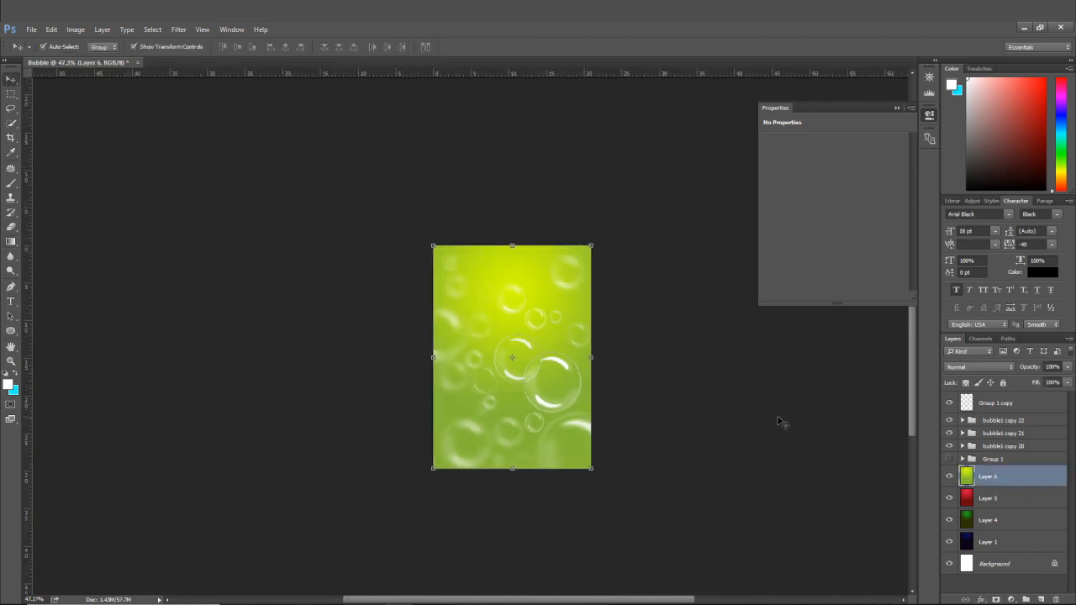
scroll(781, 420, up, 3)
scroll(672, 403, up, 2)
scroll(567, 389, down, 4)
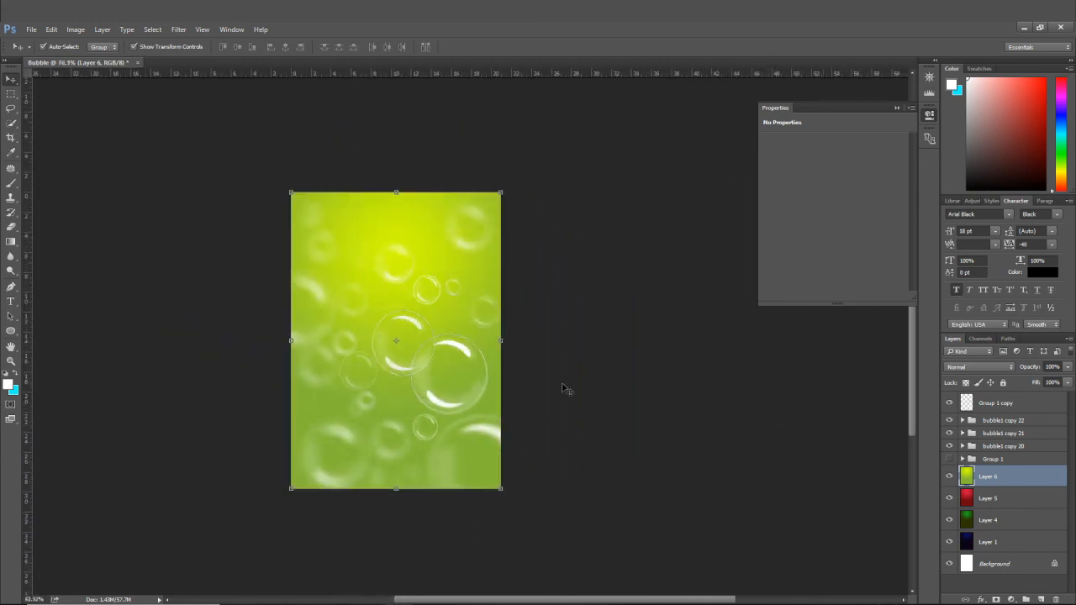
scroll(626, 405, up, 1)
drag(467, 405, 500, 391)
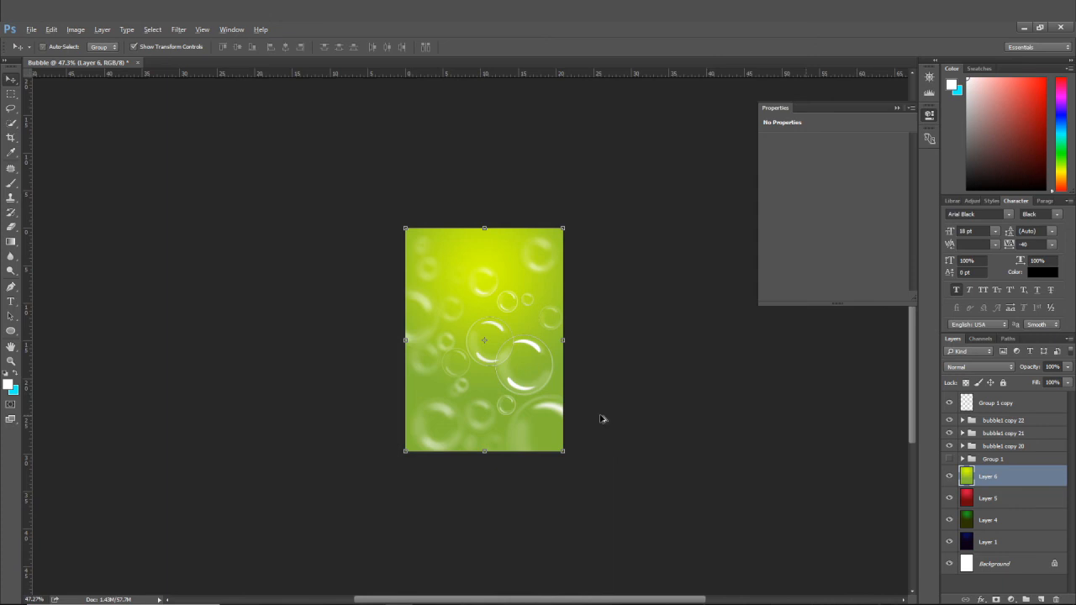
- Undo the yellow-green fill and redraw the radial gradient with a deeper, more saturated green end stop
key(ctrl+z)
key(g)
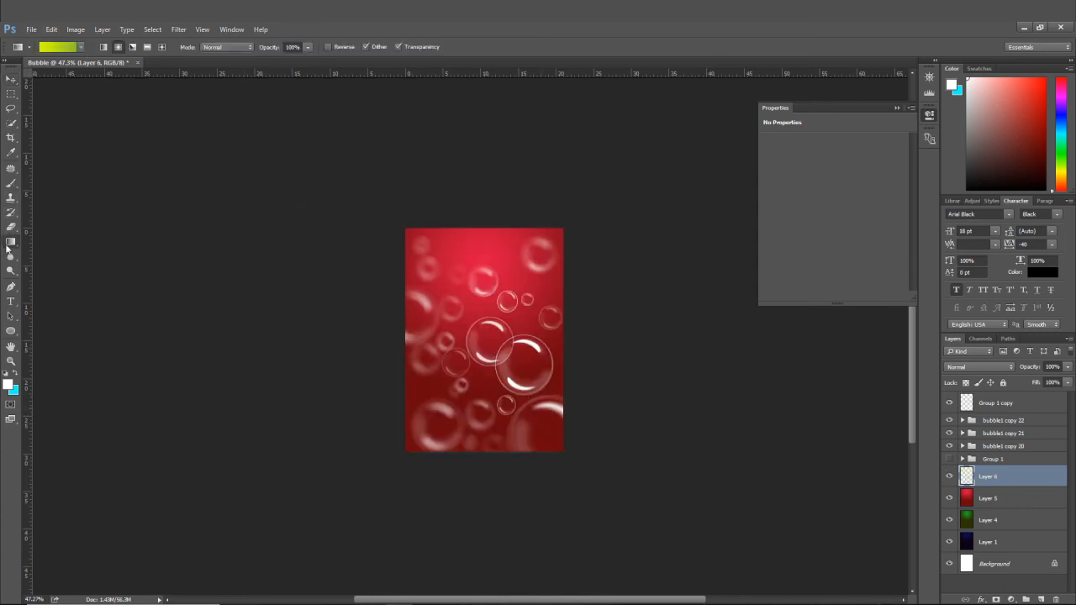
click(59, 47)
double_click(954, 360)
click(690, 449)
click(842, 413)
click(944, 198)
drag(485, 253, 489, 379)
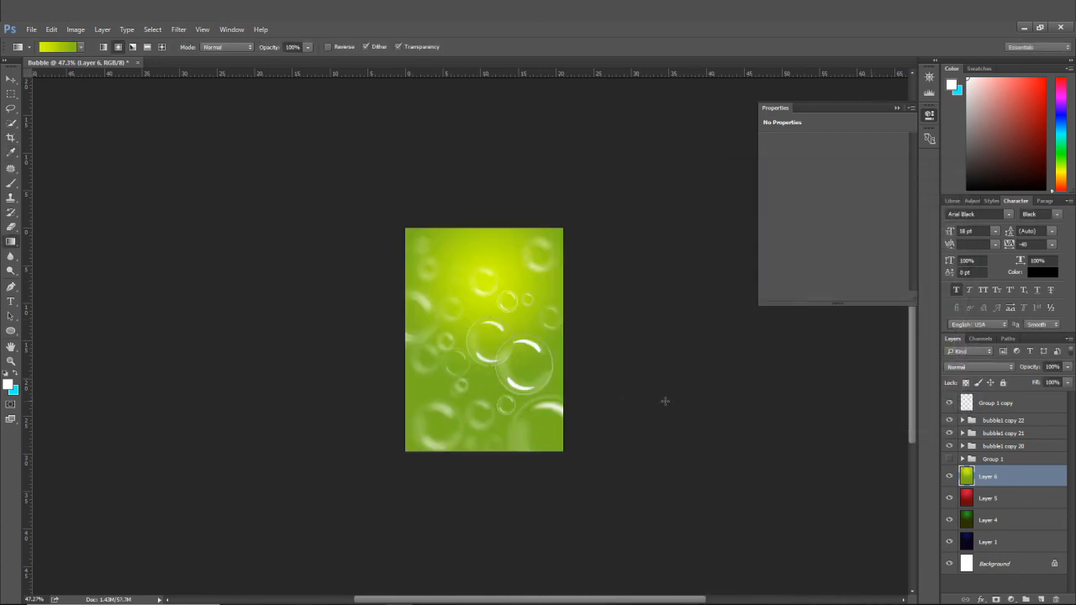
- Undo the centred fill and redraw the radial gradient with its bright centre in the canvas's upper left area
key(ctrl+z)
drag(456, 351, 474, 408)
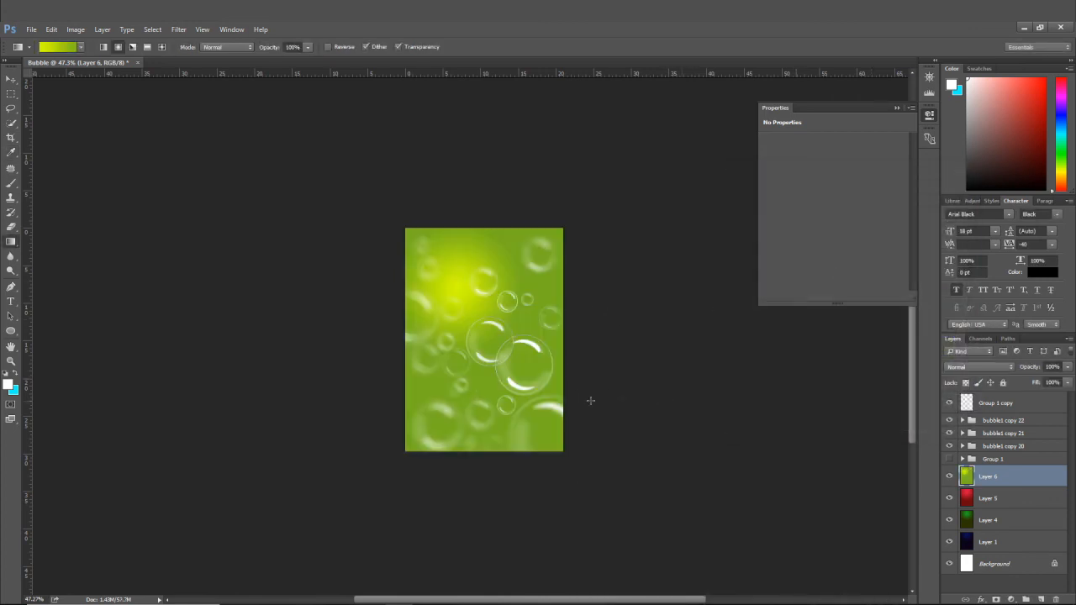
key(v)
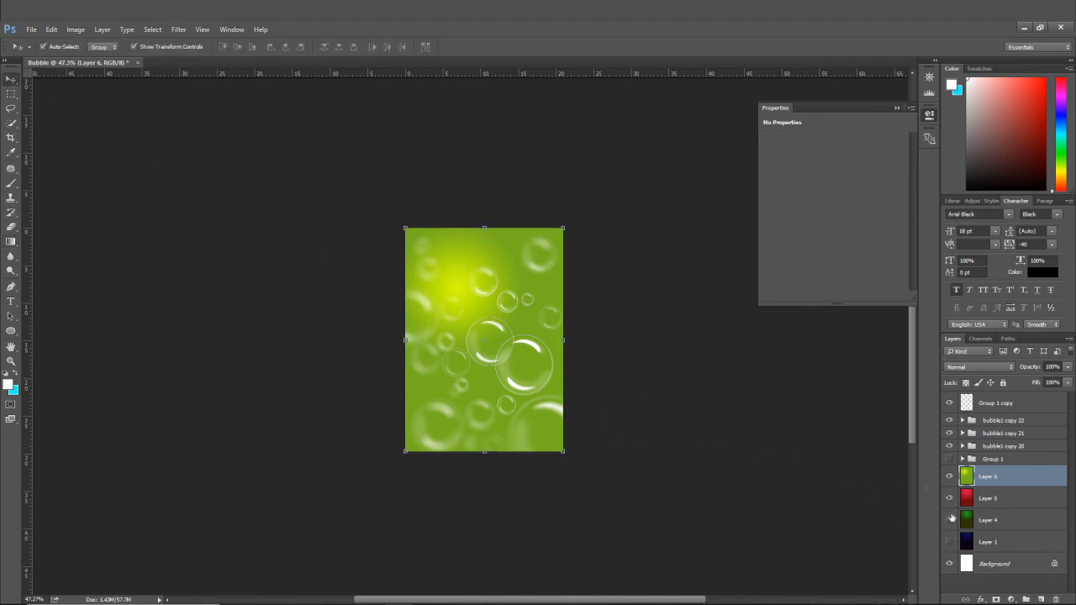
- Toggle the visibility of the yellow-green, red and green gradient layers to compare the bubbles on each background
click(949, 477)
scroll(703, 427, up, 2)
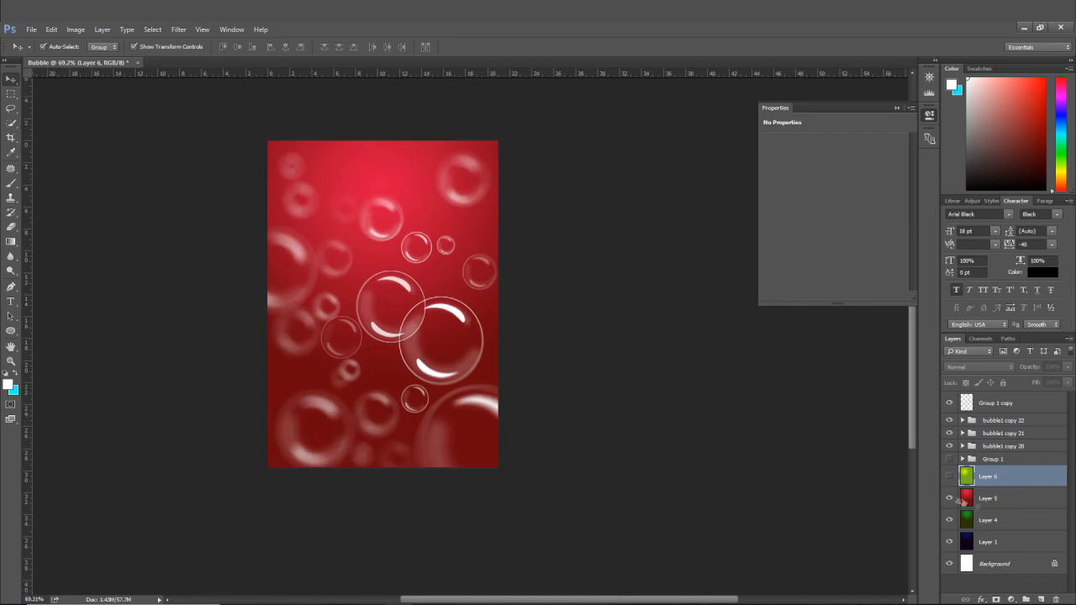
drag(432, 424, 509, 447)
click(949, 498)
click(950, 520)
click(950, 520)
click(950, 499)
click(948, 476)
click(948, 477)
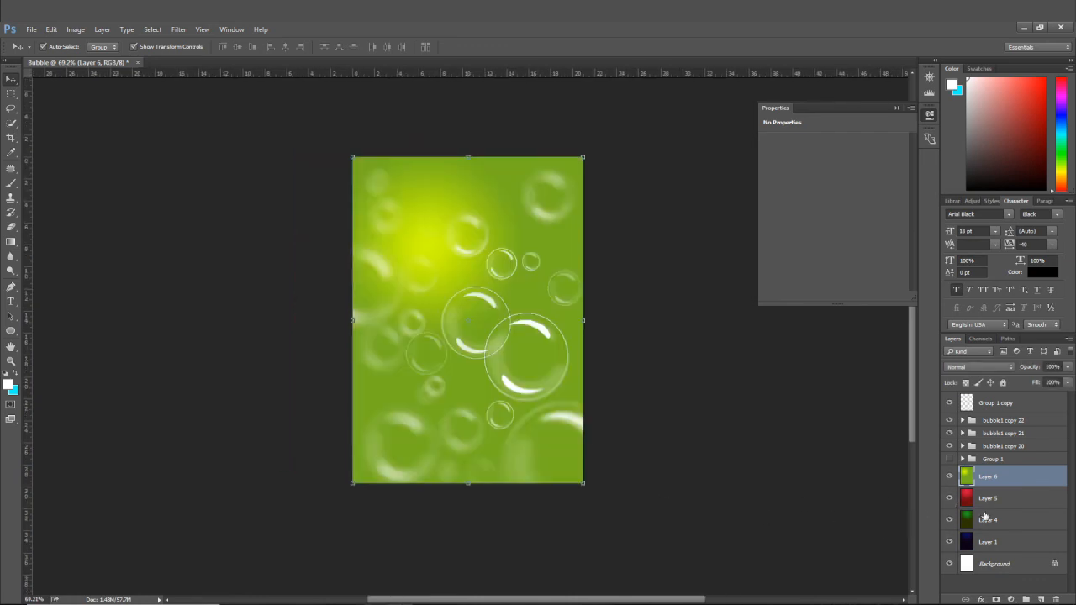
- Hide Layer 6, Layer 5 and Layer 4 so the bubbles sit on the dark blue gradient
click(949, 476)
click(949, 498)
click(950, 520)
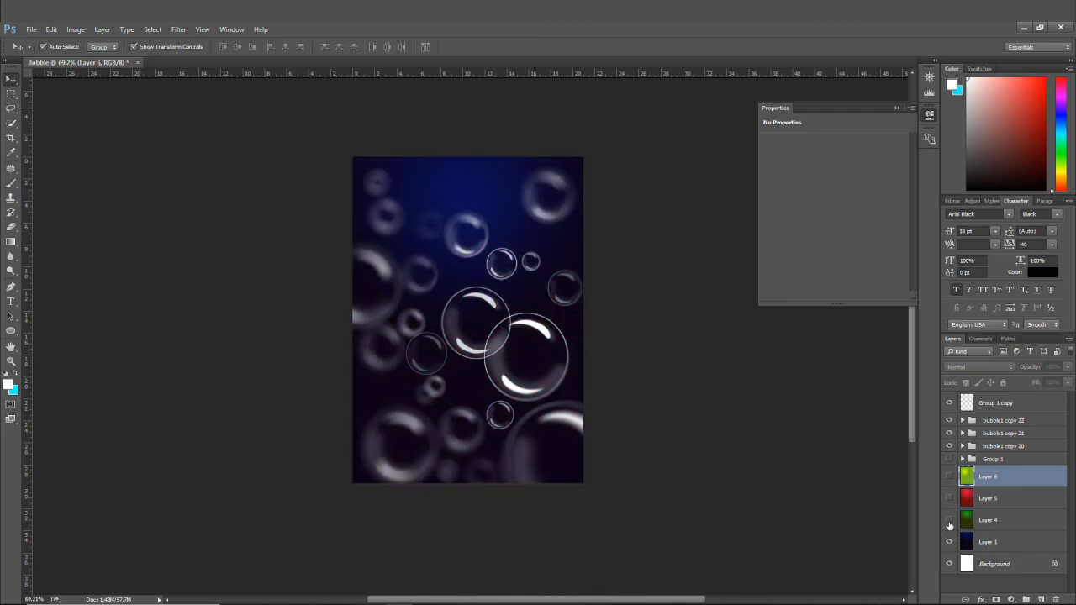
scroll(832, 492, up, 2)
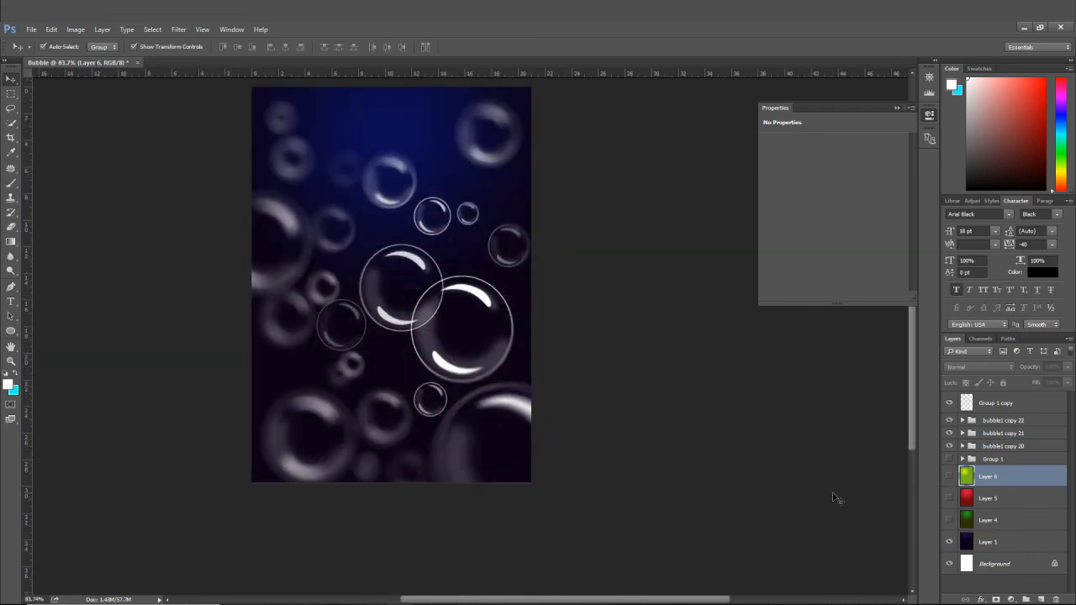
drag(618, 372, 712, 420)
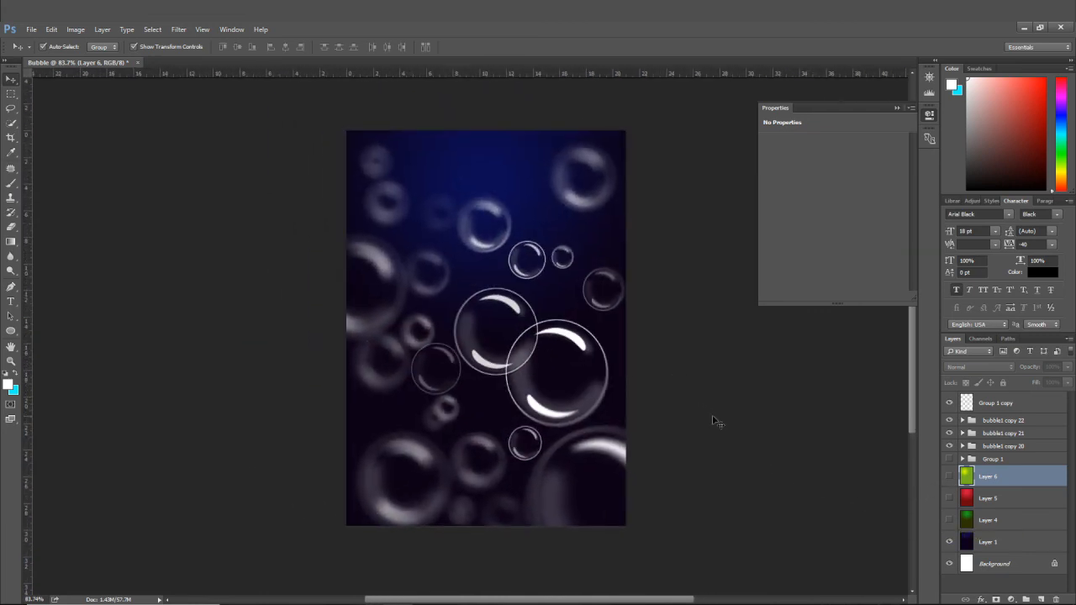